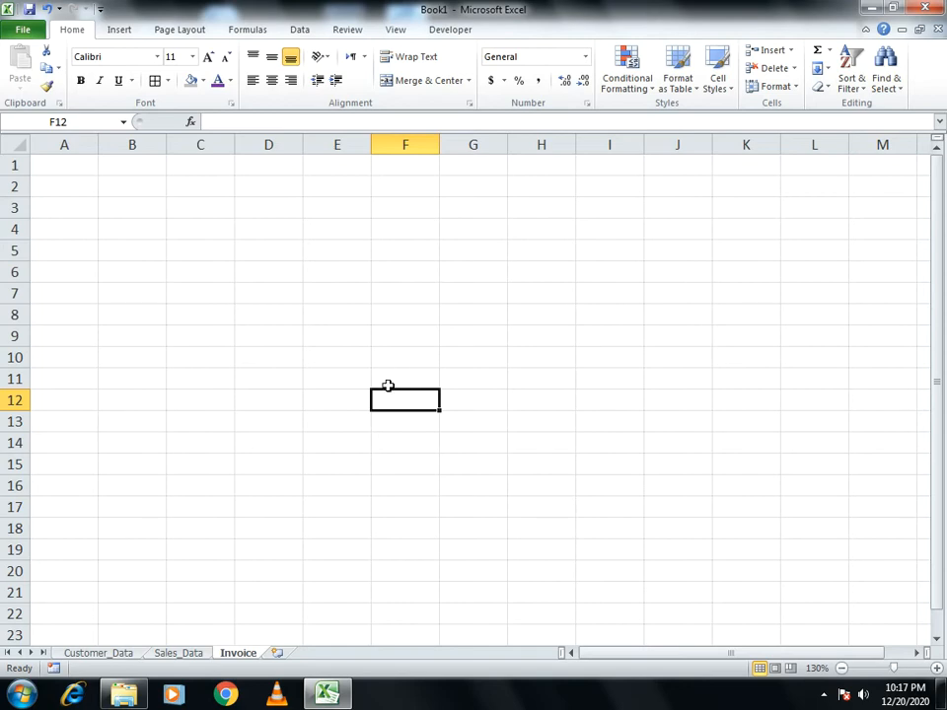
# Review the customer and sales data sheets, then return to the blank Invoice sheet
pyautogui.click(116, 654)
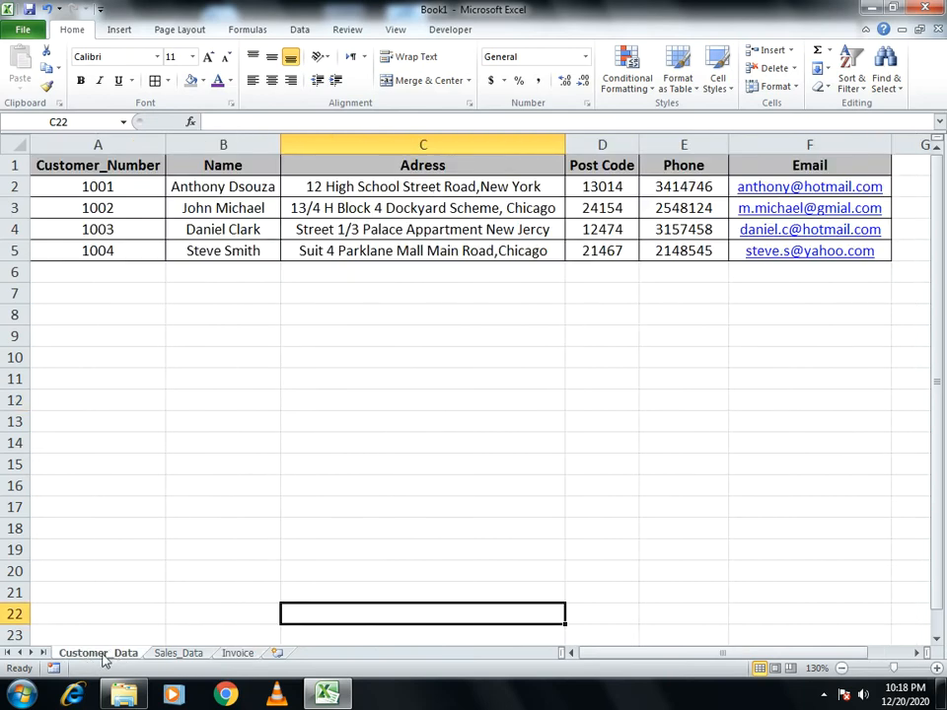
pyautogui.click(164, 655)
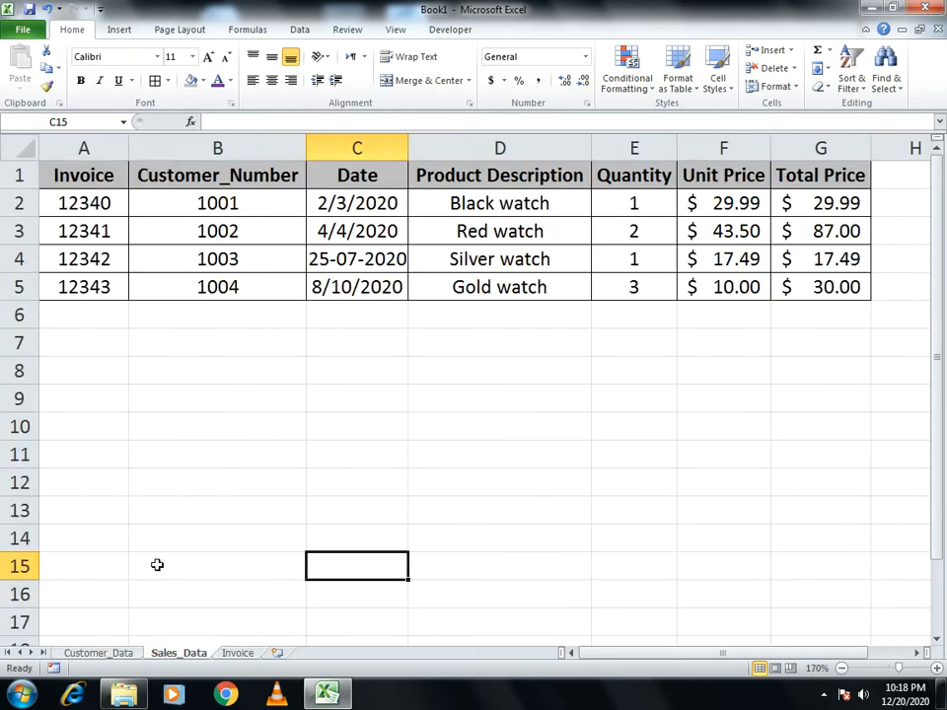
pyautogui.click(94, 656)
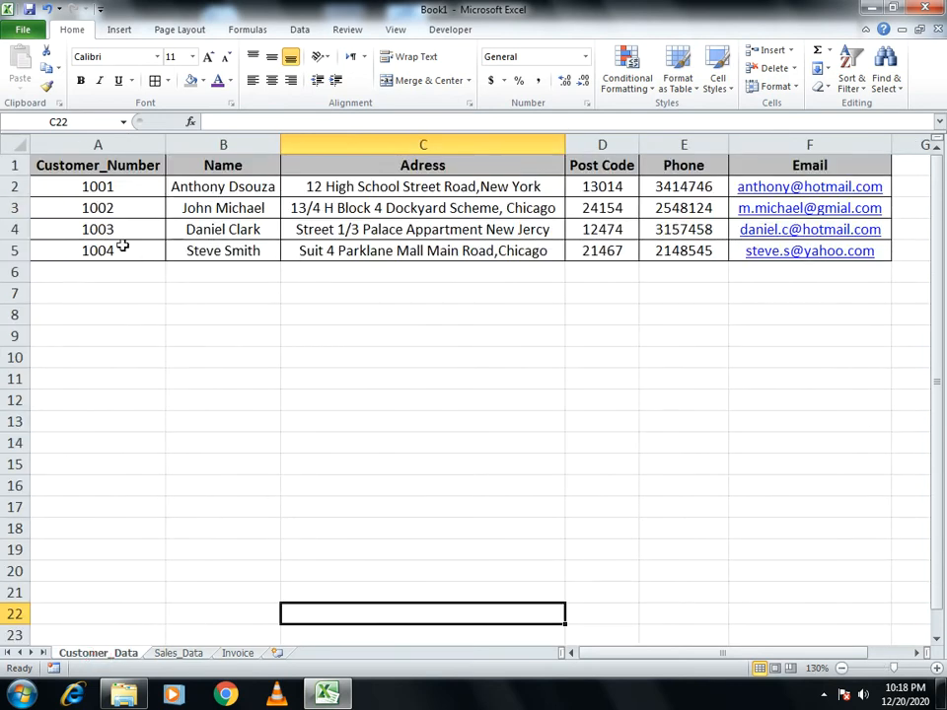
pyautogui.click(205, 659)
pyautogui.click(225, 654)
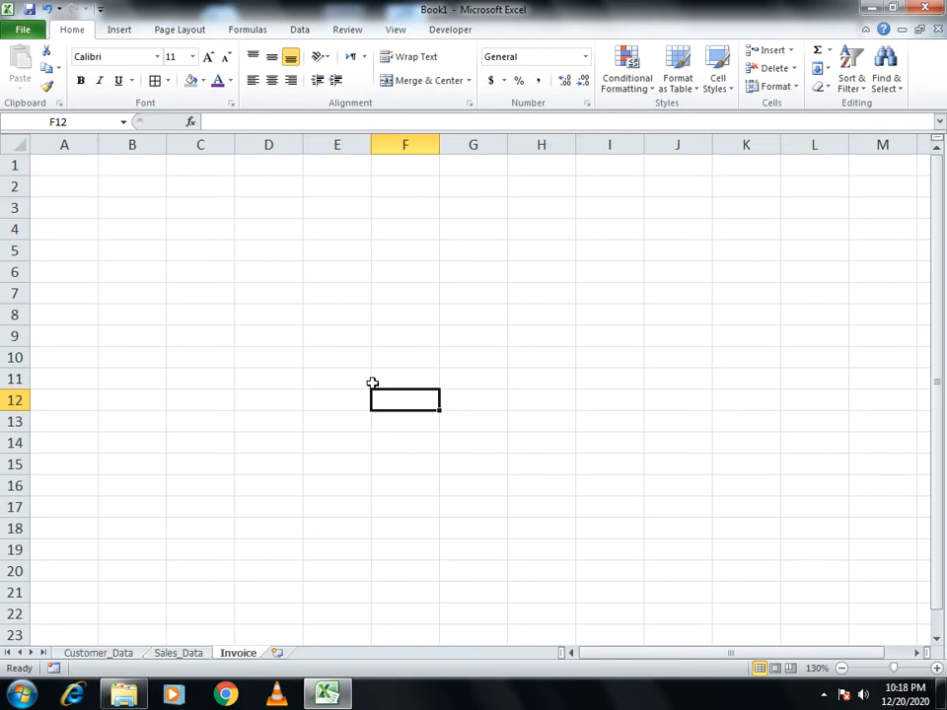
# Enter the Address and Post Code: labels in A5 and A6
pyautogui.click(80, 254)
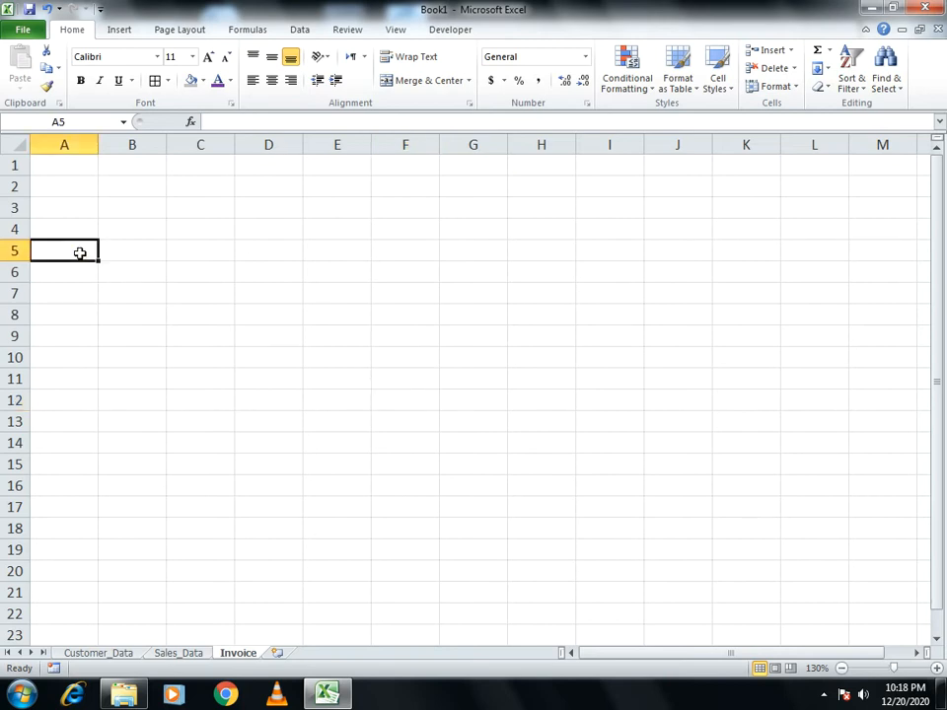
pyautogui.write('Address:')
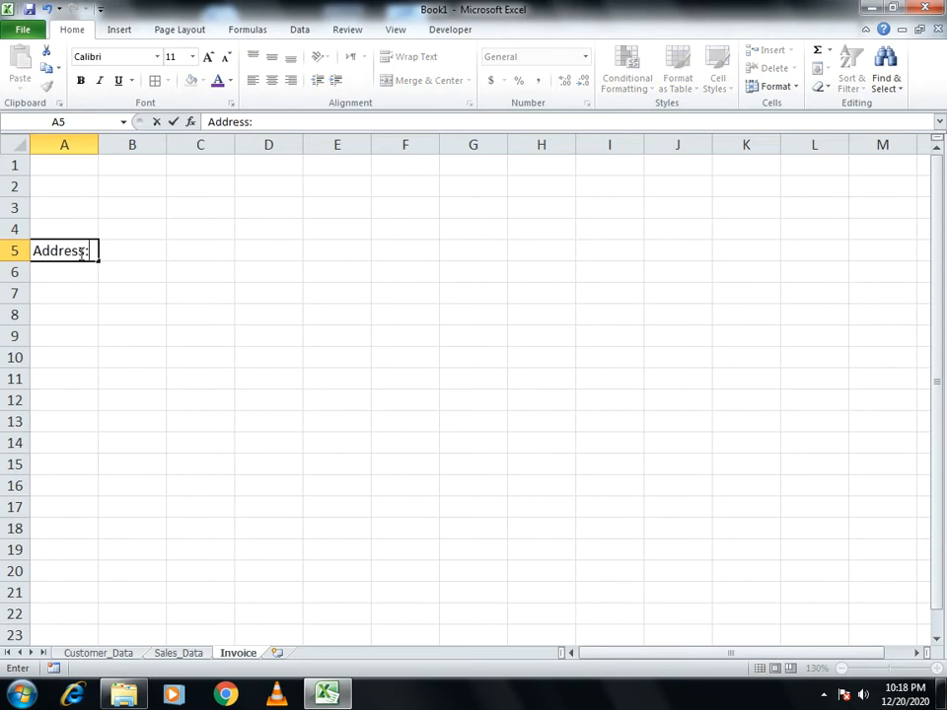
pyautogui.press('Return')
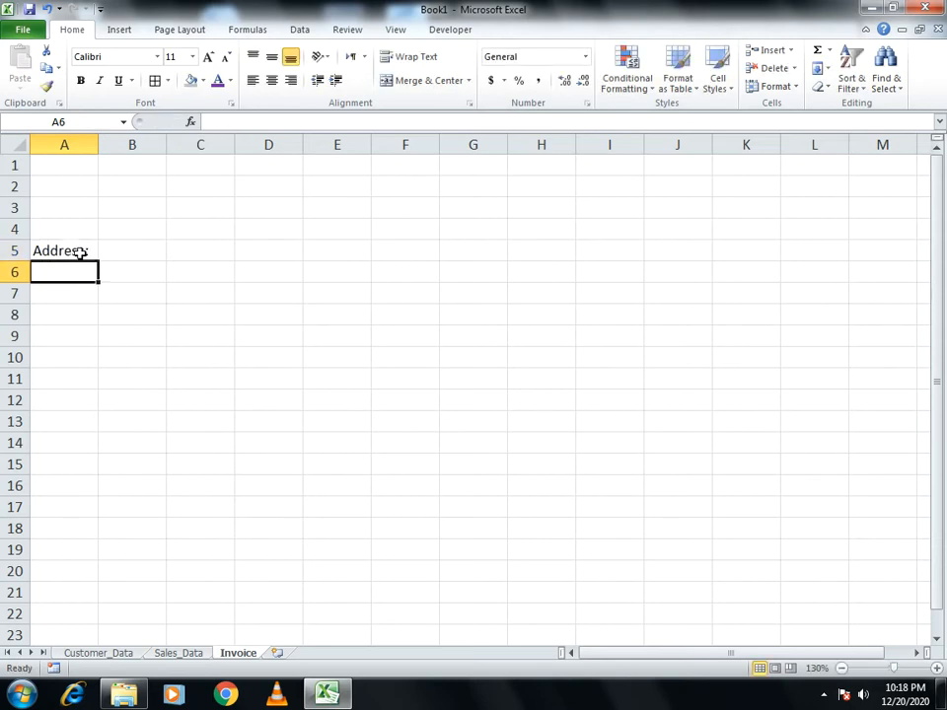
pyautogui.write('Post Code')
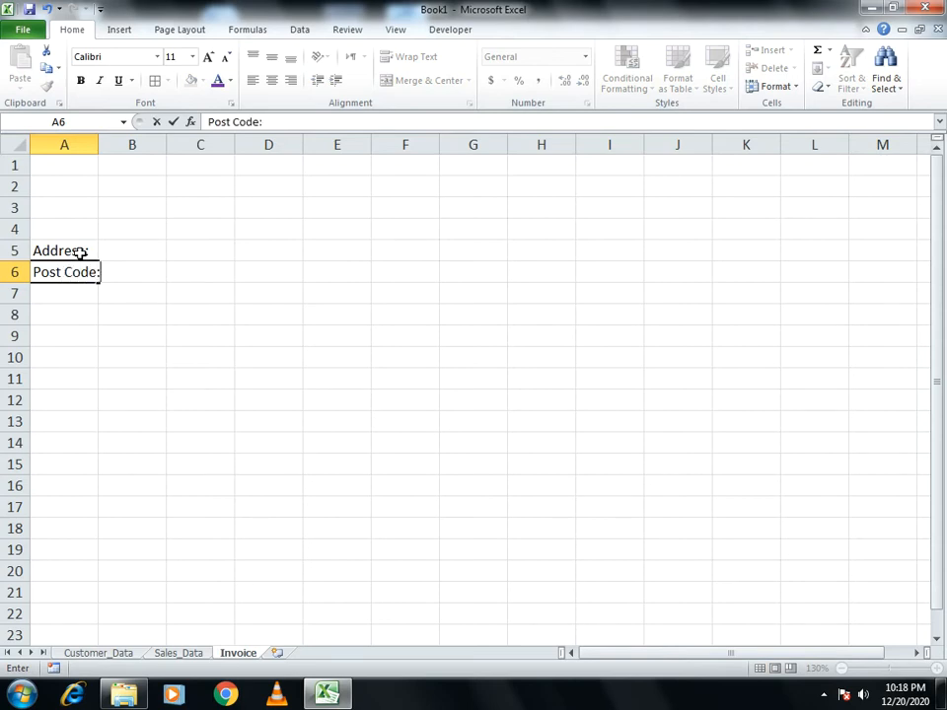
pyautogui.write(':')
pyautogui.press('Return')
pyautogui.press('Up')
pyautogui.press('Up')
pyautogui.press('Right')
pyautogui.press('Right')
pyautogui.press('Right')
pyautogui.press('Right')
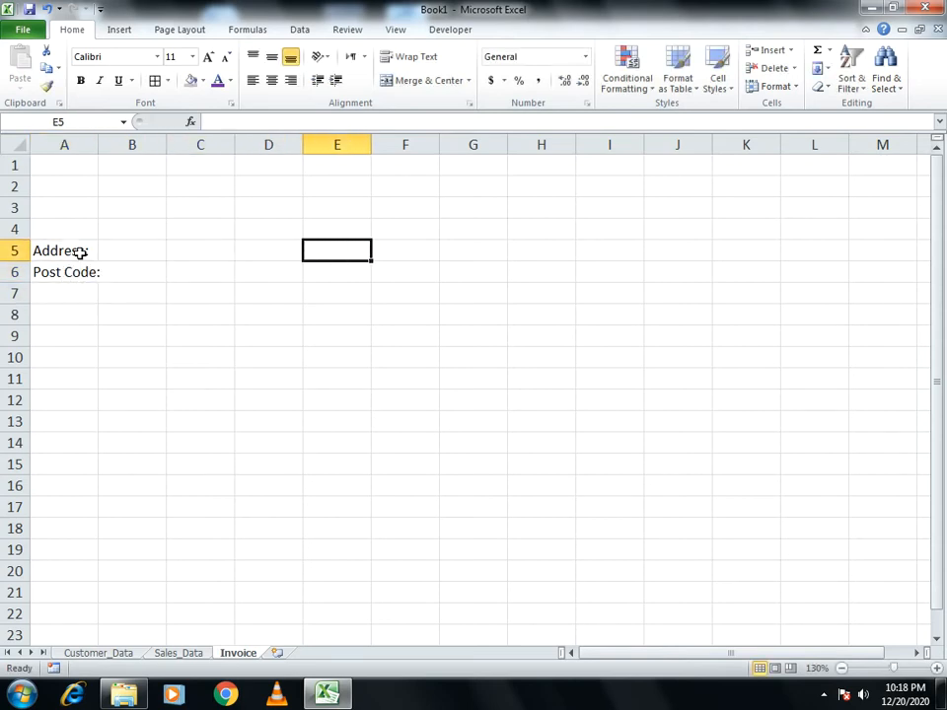
# Enter the Email and Website labels in E5 and E6, fixing a stray colon
pyautogui.write('Email')
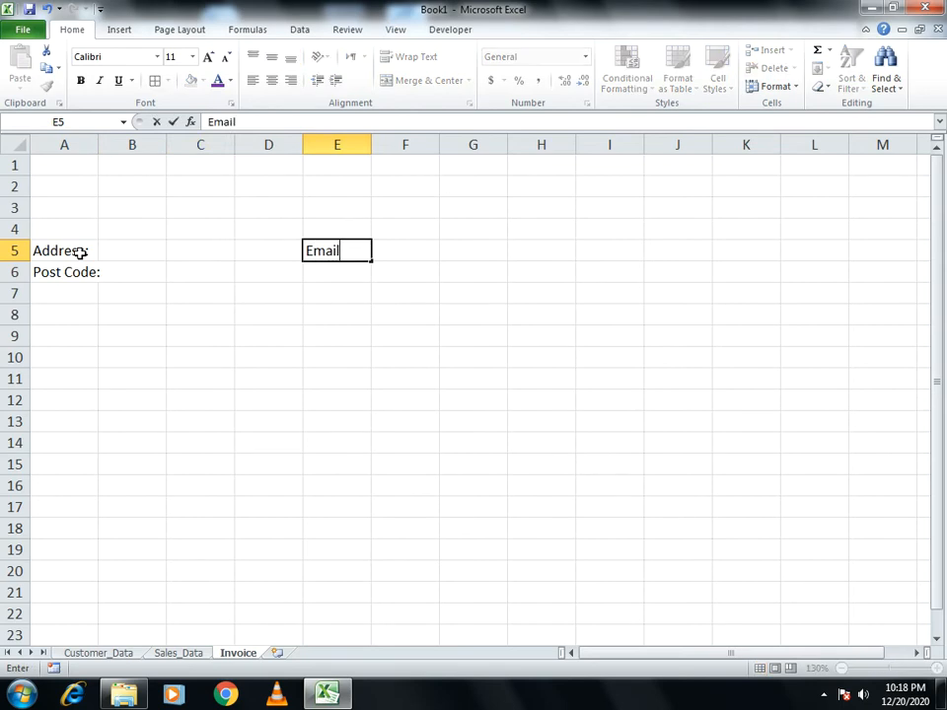
pyautogui.press('Return')
pyautogui.write(':')
pyautogui.press('Return')
pyautogui.press('Up')
pyautogui.press('Up')
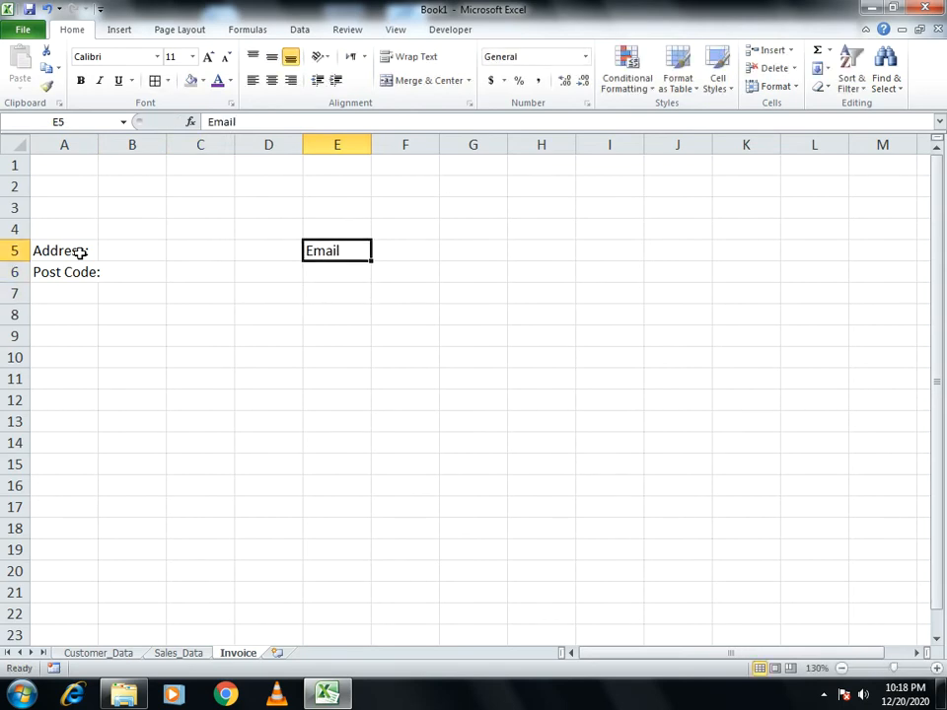
pyautogui.write('Email')
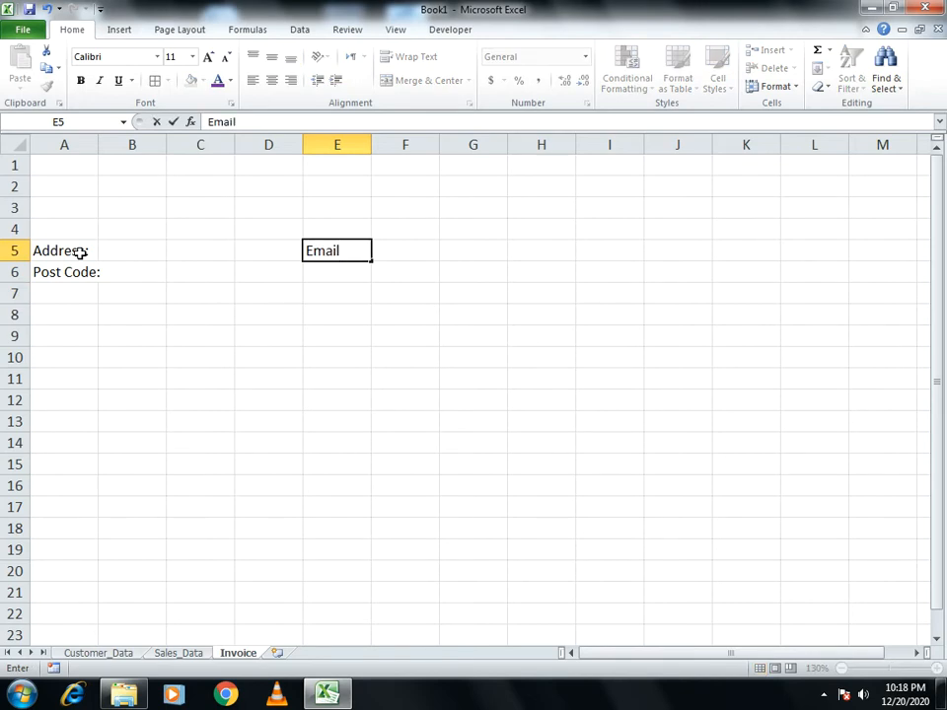
pyautogui.press('Return')
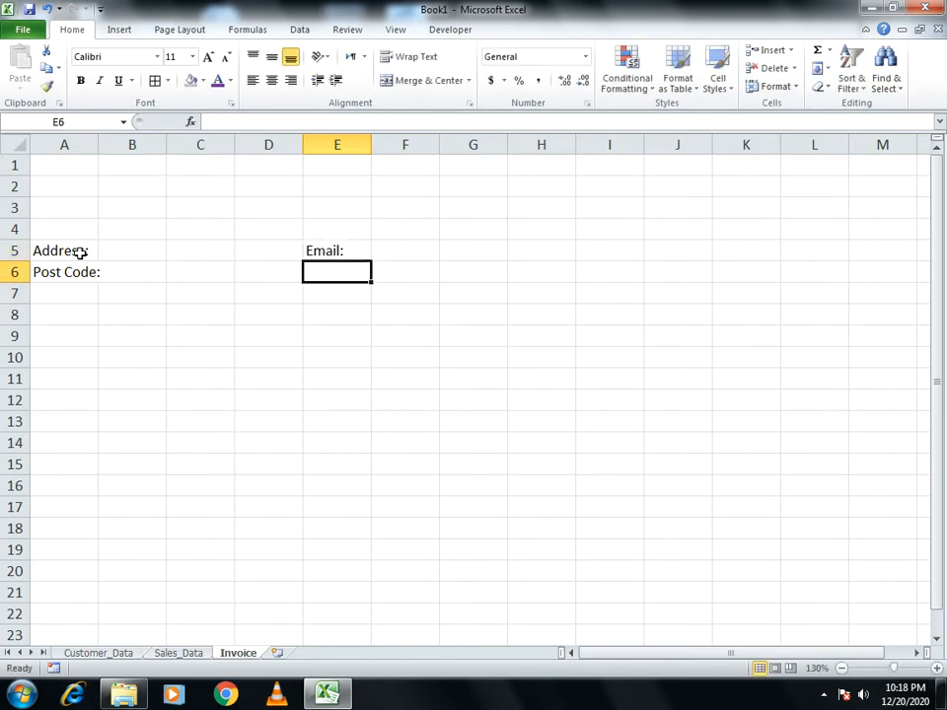
pyautogui.write('Website:')
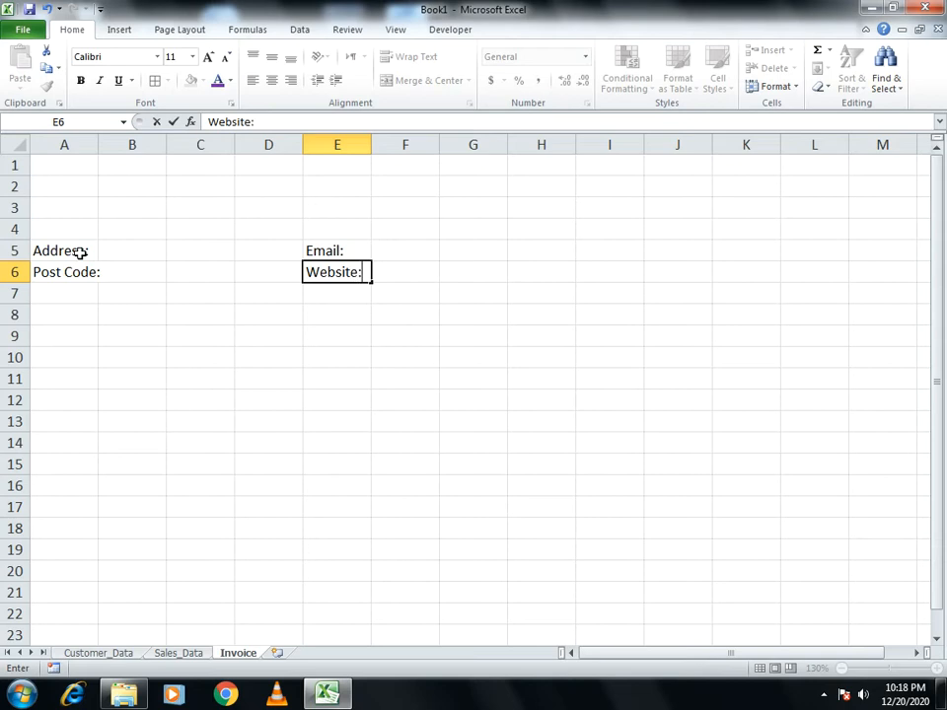
pyautogui.press('Return')
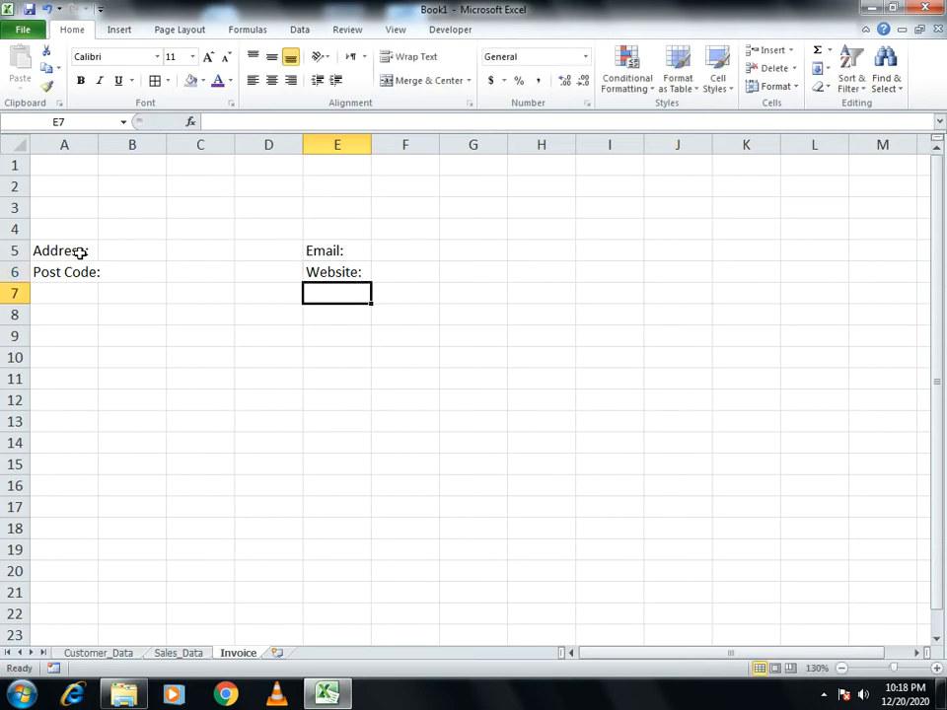
# Add the Invoice Number label in A8, correcting the misspelling
pyautogui.press('Down')
pyautogui.press('Left')
pyautogui.press('Left')
pyautogui.press('Left')
pyautogui.press('Left')
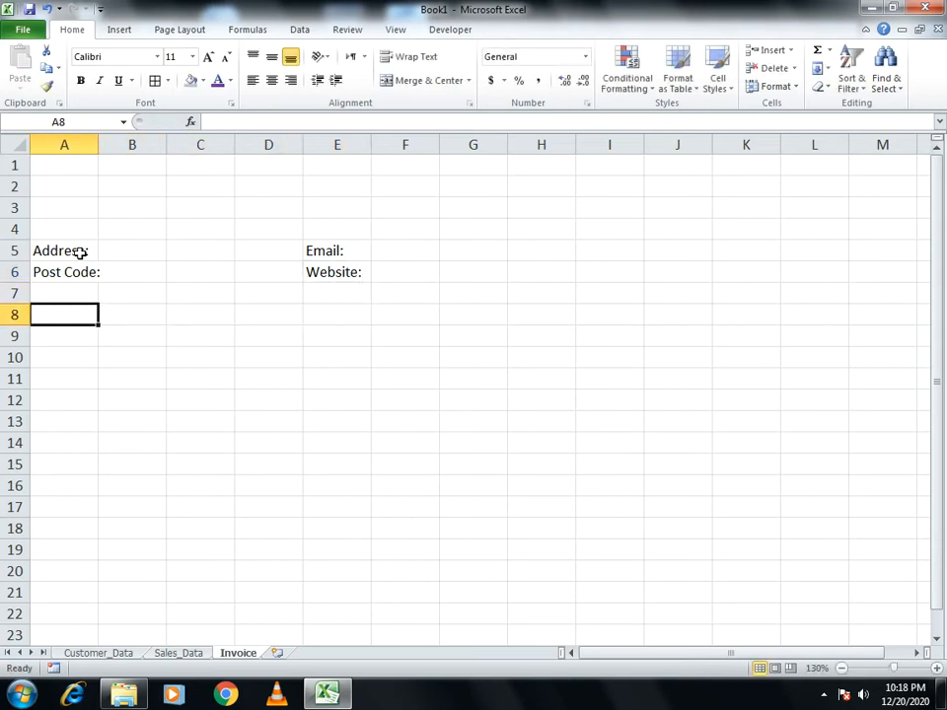
pyautogui.write('Invoiie')
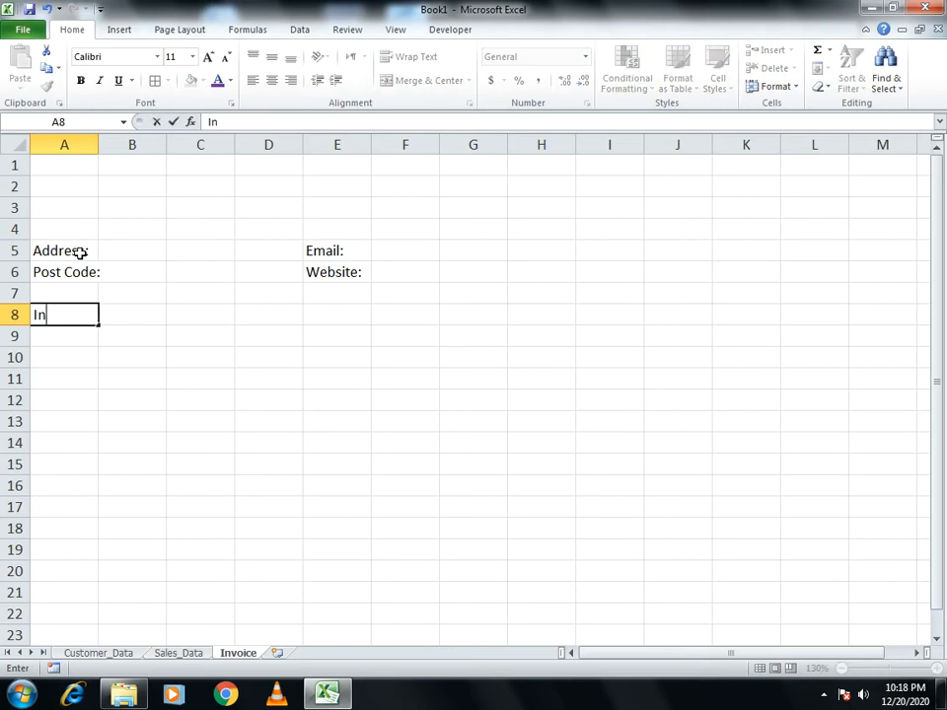
pyautogui.press('BackSpace')
pyautogui.press('BackSpace')
pyautogui.write('ce Nu')
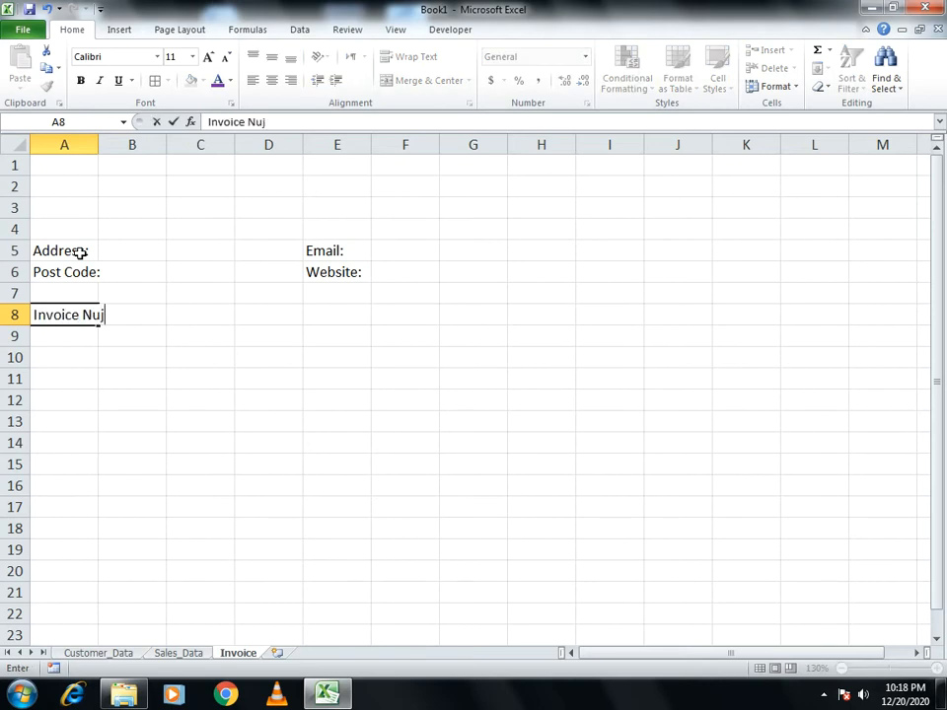
pyautogui.write('mber:')
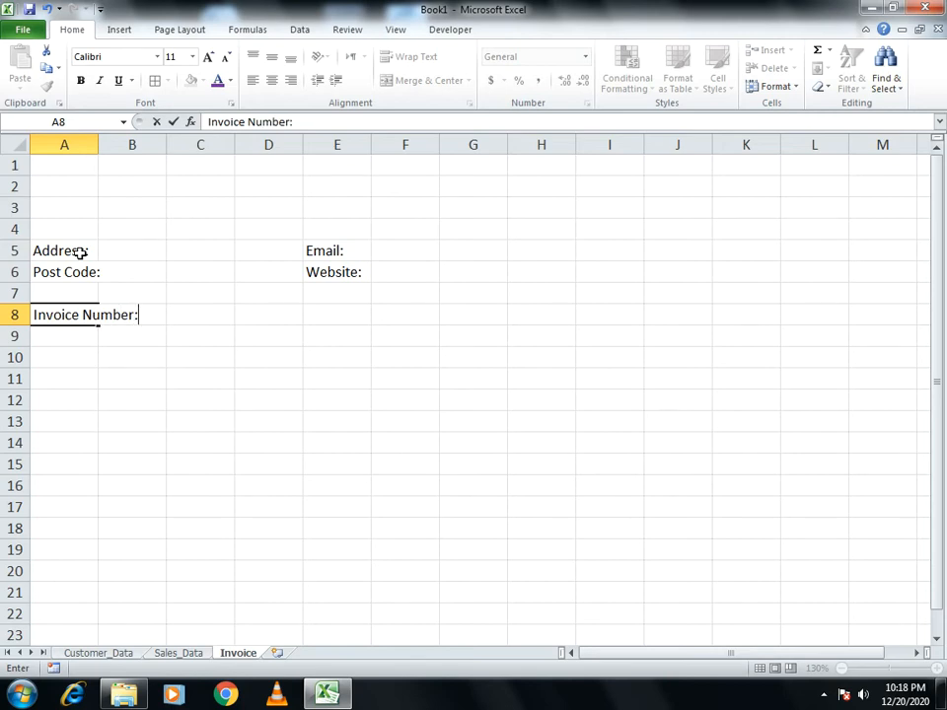
pyautogui.press('Return')
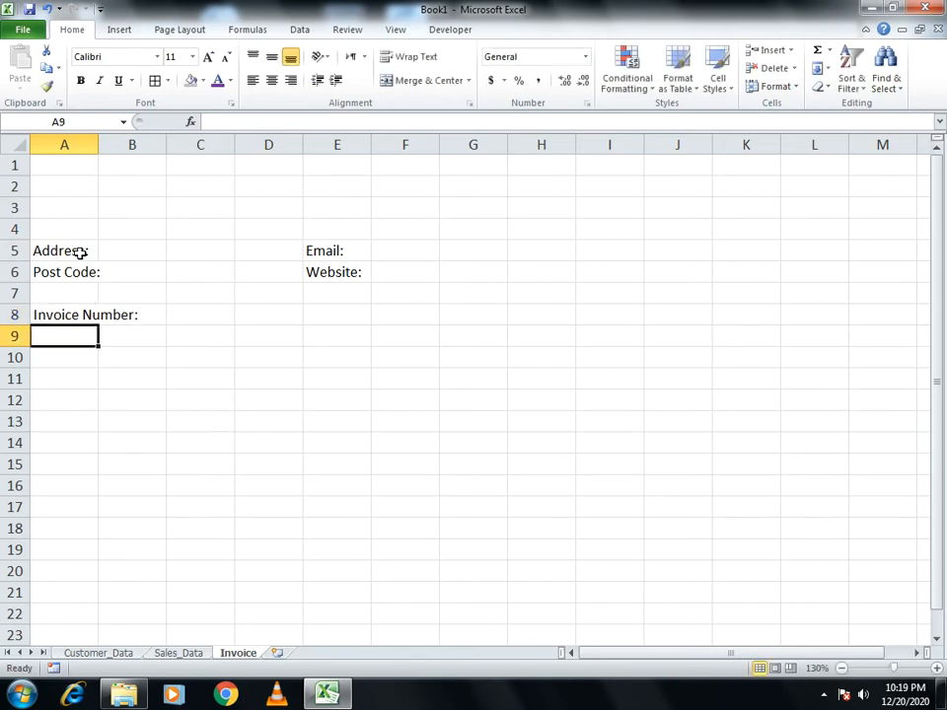
# Add the Customer Number: label in E8, fixing the capitalisation typo
pyautogui.press('Up')
pyautogui.press('Right')
pyautogui.press('Right')
pyautogui.press('Right')
pyautogui.press('Right')
pyautogui.write('CUstomer')
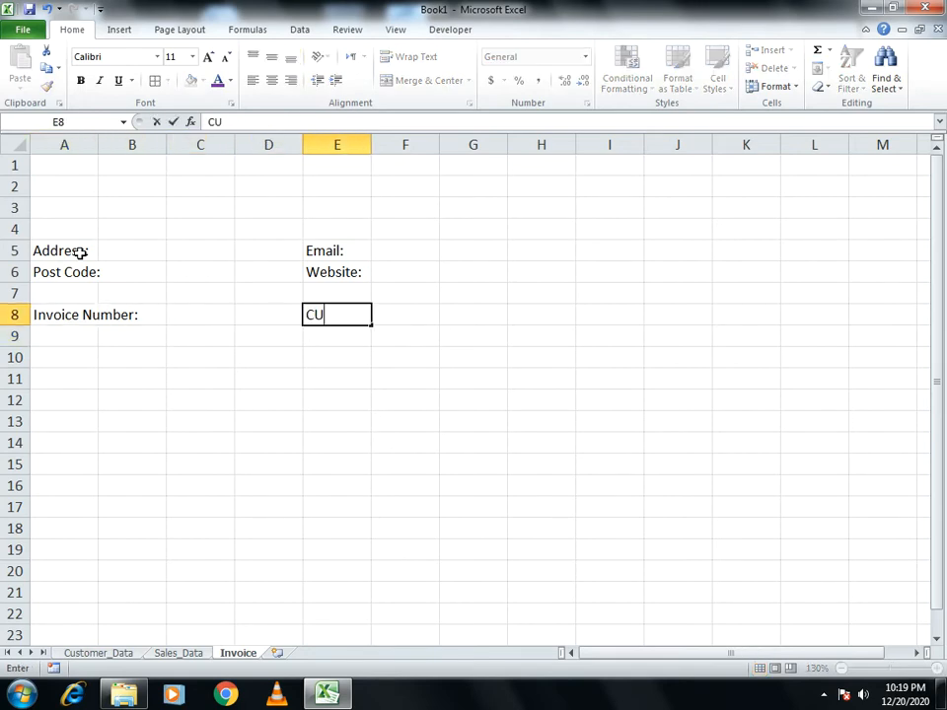
pyautogui.press('BackSpace')
pyautogui.press('BackSpace')
pyautogui.press('BackSpace')
pyautogui.press('BackSpace')
pyautogui.press('BackSpace')
pyautogui.press('BackSpace')
pyautogui.press('BackSpace')
pyautogui.write('ustomer No')
pyautogui.press('BackSpace')
pyautogui.write('umber:')
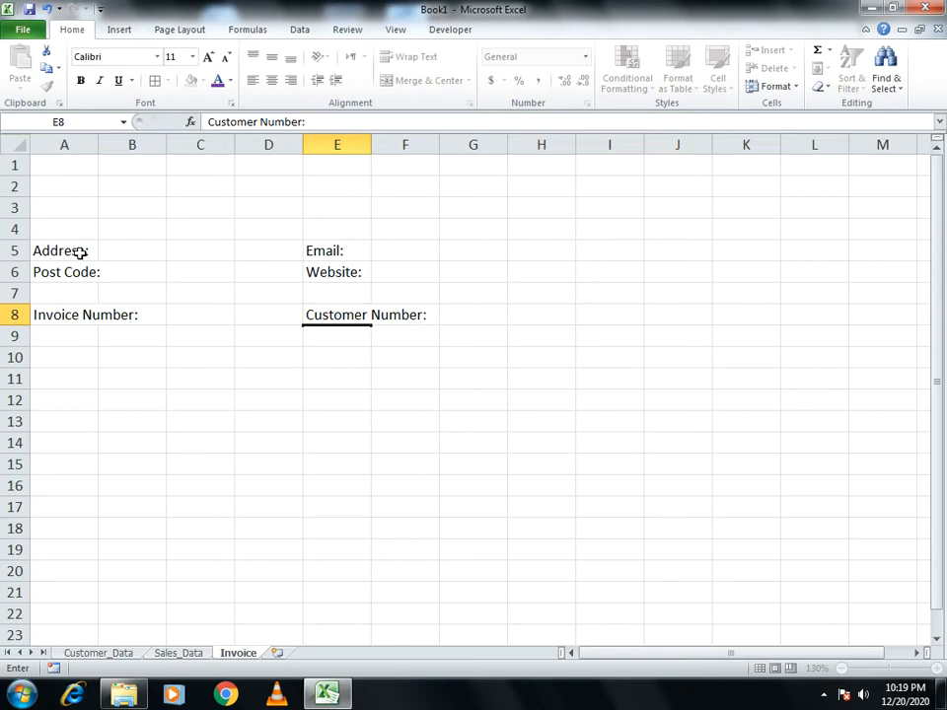
pyautogui.press('Return')
pyautogui.press('Return')
pyautogui.press('Return')
# Enter Customer Name and Address labels in A11 and A12
pyautogui.press('Home')
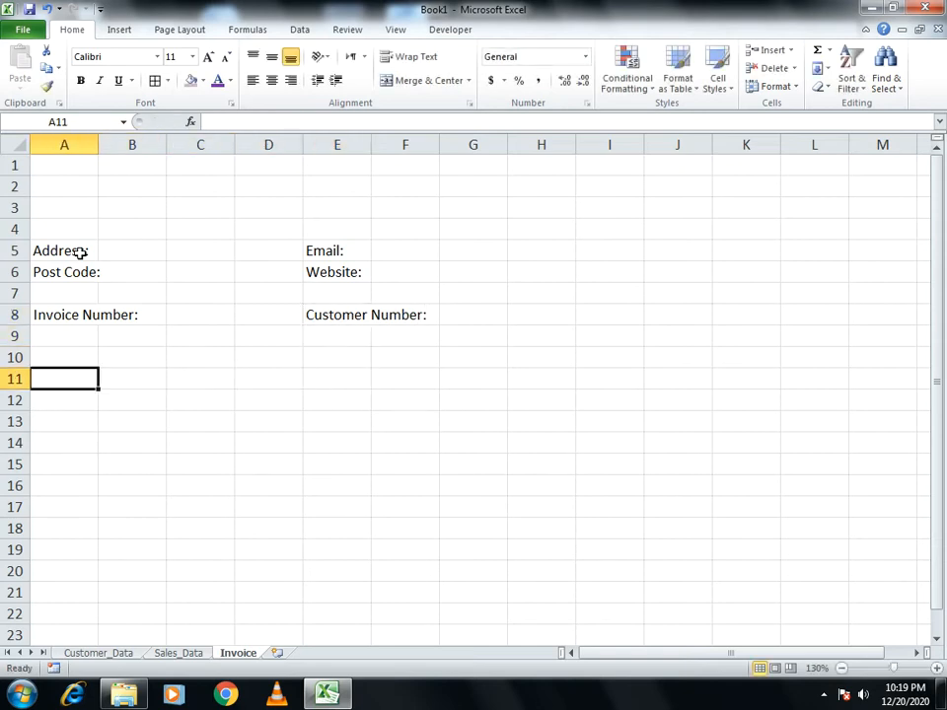
pyautogui.write('Customer Name:')
pyautogui.press('Return')
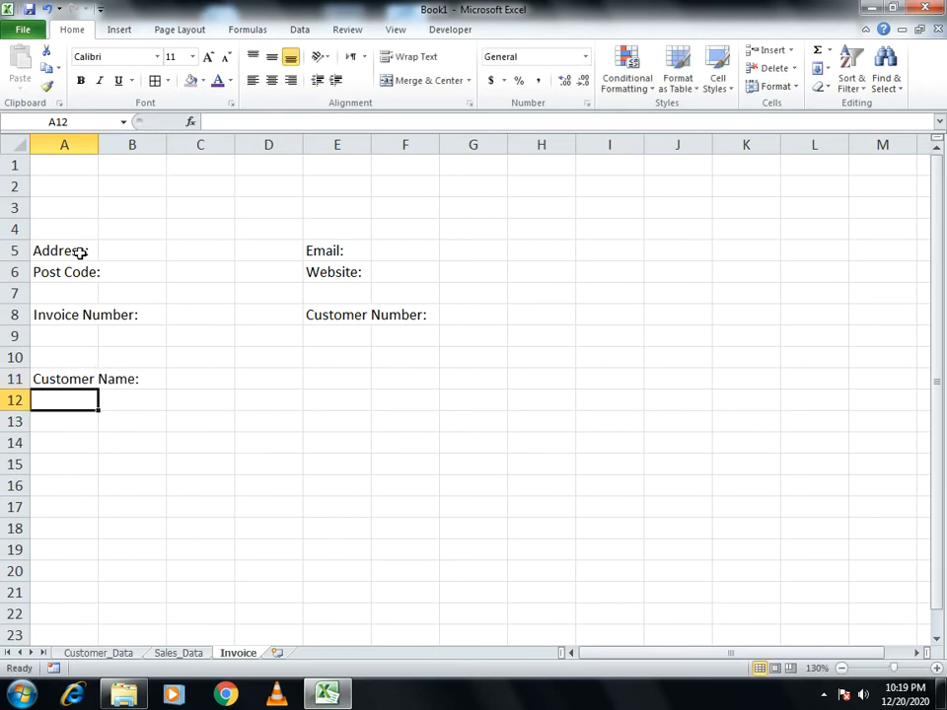
pyautogui.write('Address:')
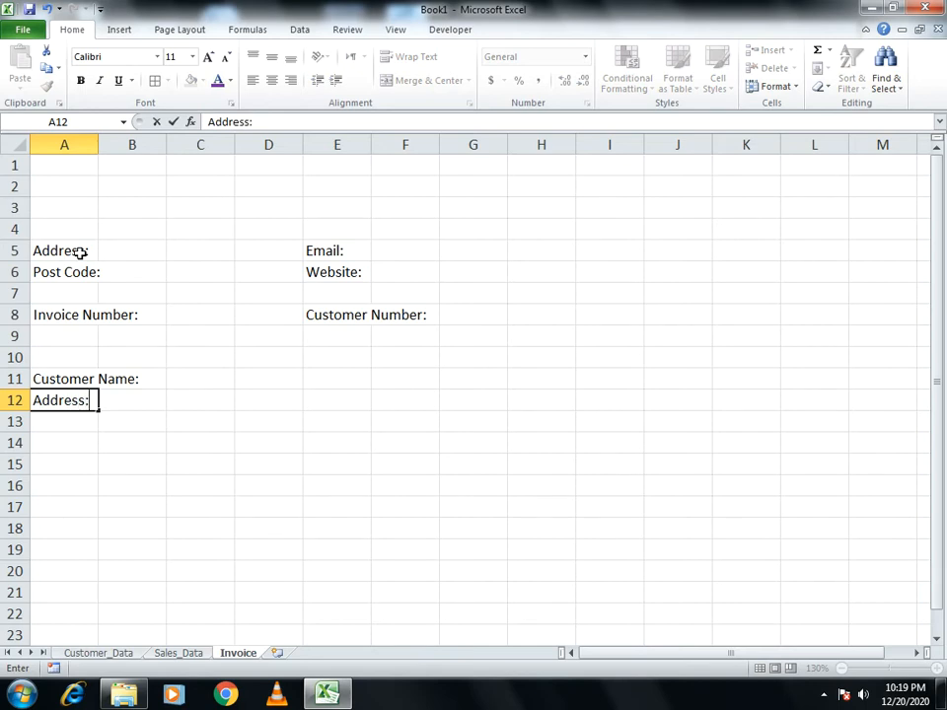
pyautogui.press('Return')
# Enter Phone: and Email labels in E11 and E12
pyautogui.press('Up')
pyautogui.press('Right')
pyautogui.press('Right')
pyautogui.press('Right')
pyautogui.press('Right')
pyautogui.press('Up')
pyautogui.write('P')
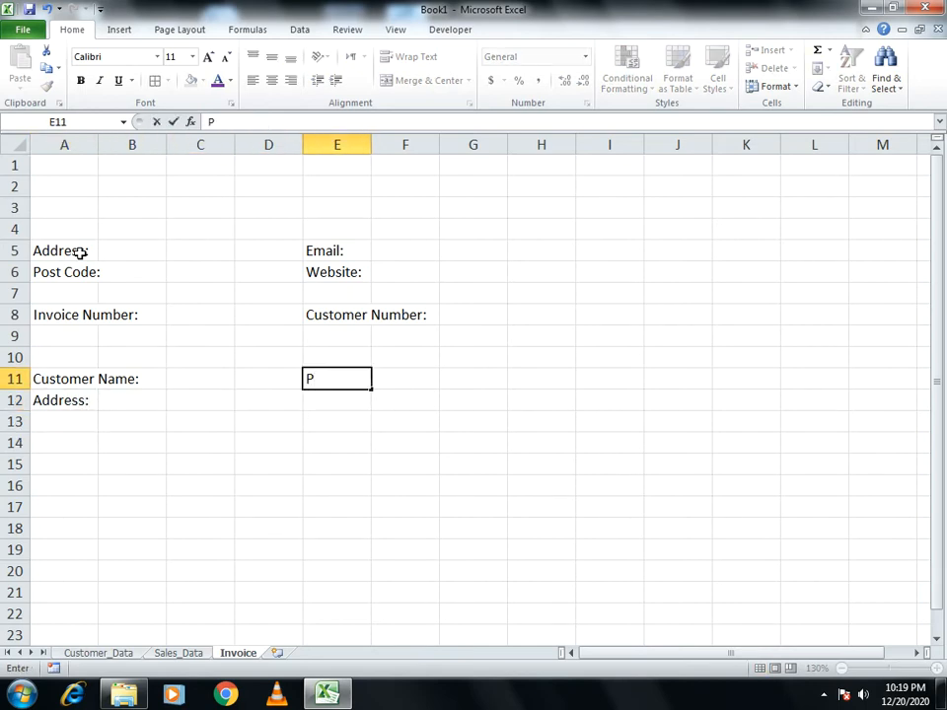
pyautogui.write('hone:')
pyautogui.press('Return')
pyautogui.write('Eam')
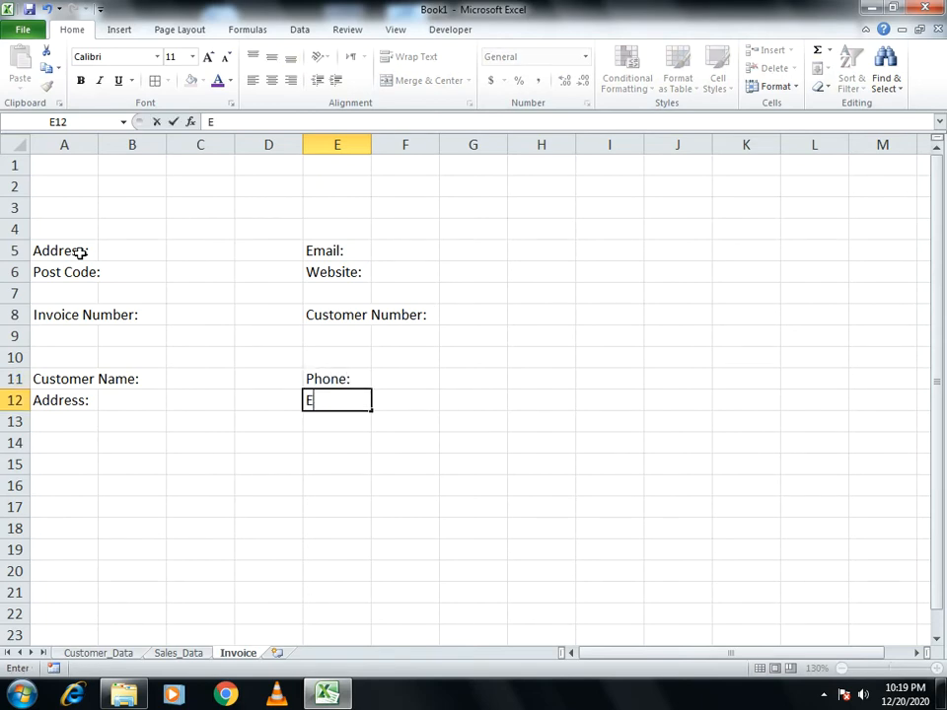
pyautogui.press('BackSpace')
pyautogui.press('BackSpace')
pyautogui.write('mail')
pyautogui.press('Return')
pyautogui.press('Down')
pyautogui.press('Down')
pyautogui.press('Left')
pyautogui.press('Left')
pyautogui.press('Left')
pyautogui.press('Left')
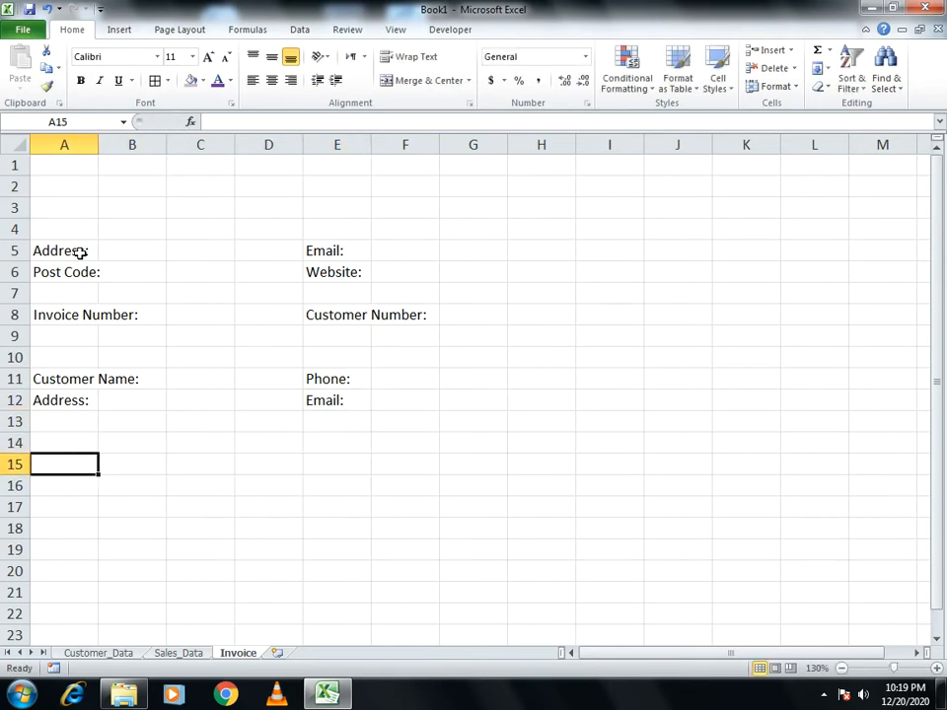
# Enter the Date heading in A15
pyautogui.write('Date')
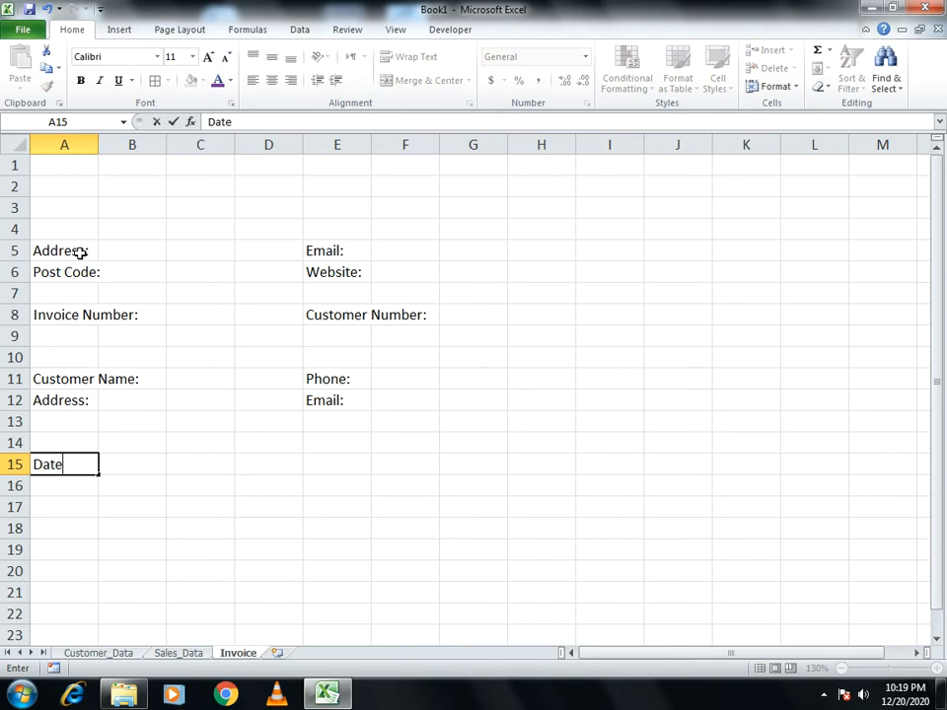
pyautogui.press('Return')
pyautogui.press('Up')
pyautogui.press('Right')
# Enter the Product Description heading in B15, retyping it to fix the spelling
pyautogui.write('Descr')
pyautogui.press('BackSpace')
pyautogui.press('BackSpace')
pyautogui.press('BackSpace')
pyautogui.press('BackSpace')
pyautogui.press('BackSpace')
pyautogui.write('pri')
pyautogui.press('BackSpace')
pyautogui.press('BackSpace')
pyautogui.press('BackSpace')
pyautogui.write('Pro')
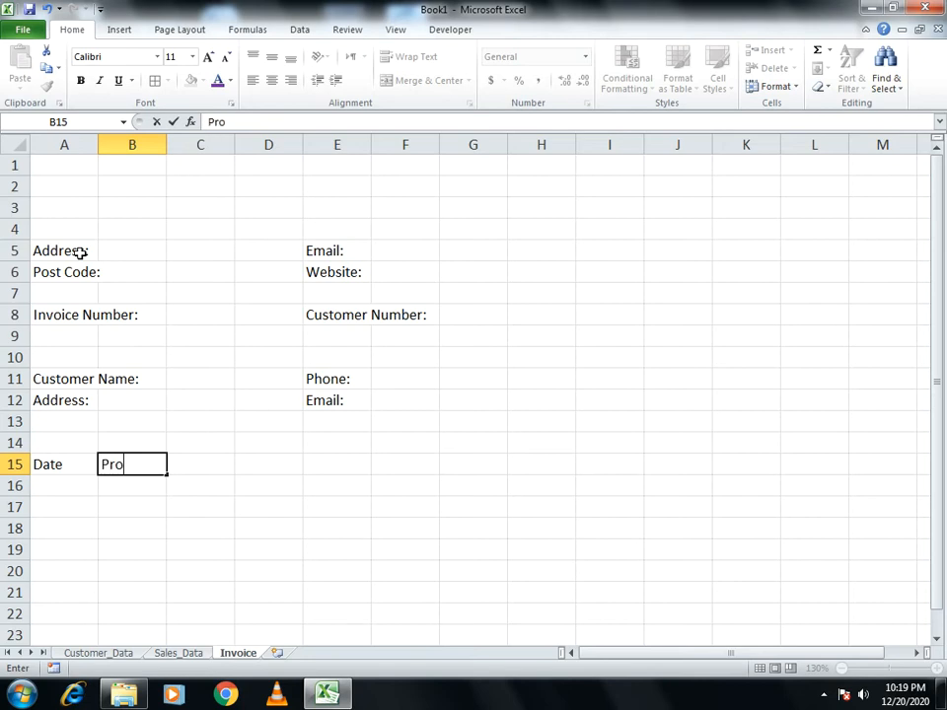
pyautogui.write('duct Desctription')
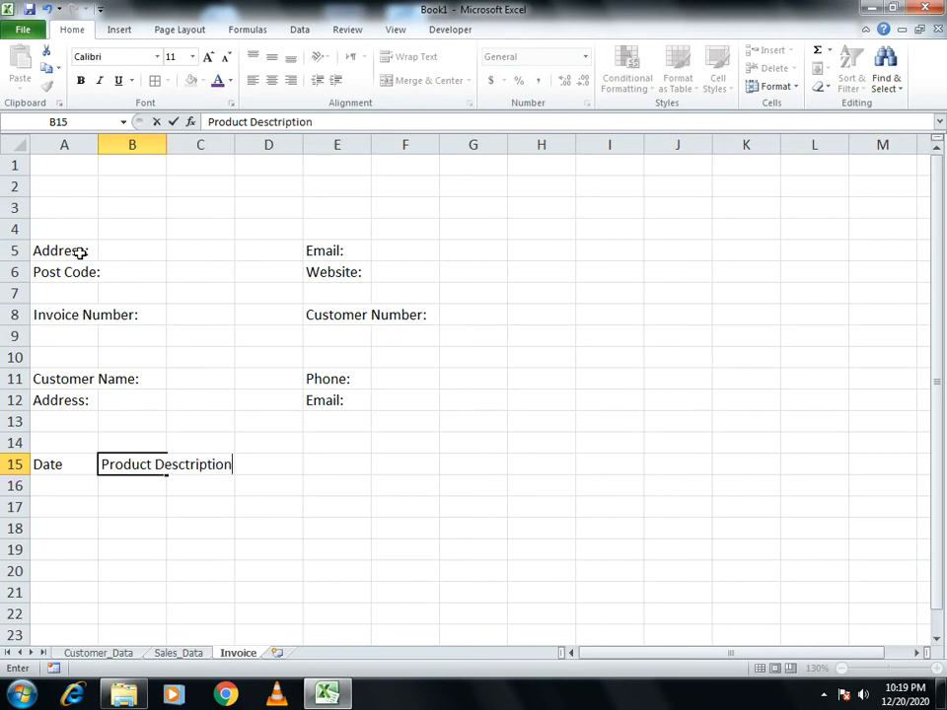
pyautogui.press('Return')
pyautogui.press('Up')
pyautogui.press('Right')
pyautogui.press('Left')
pyautogui.write('Produ')
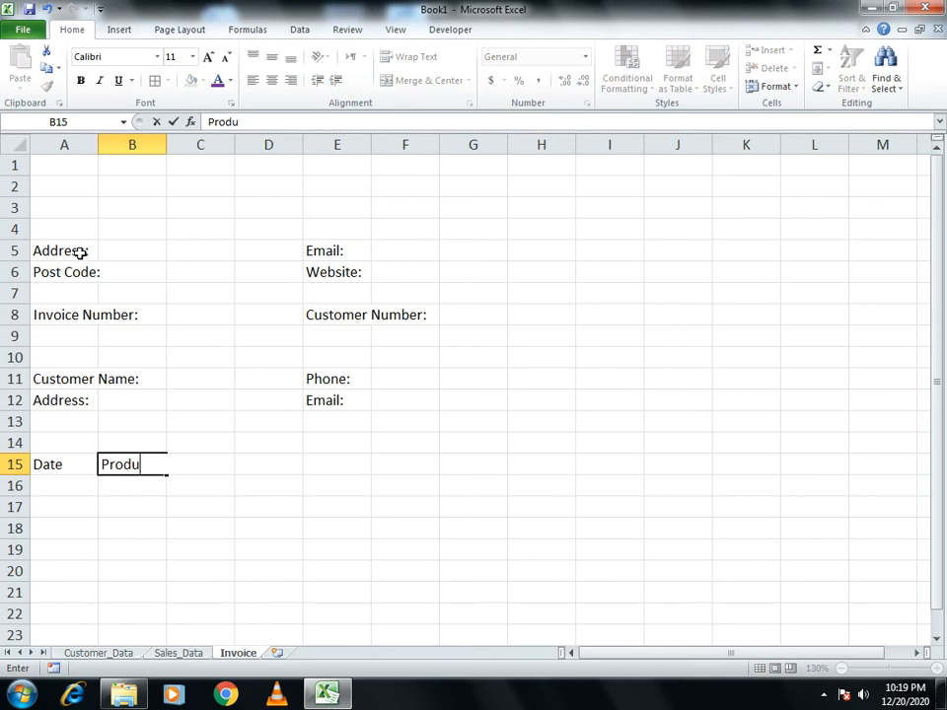
pyautogui.write('ct Desc')
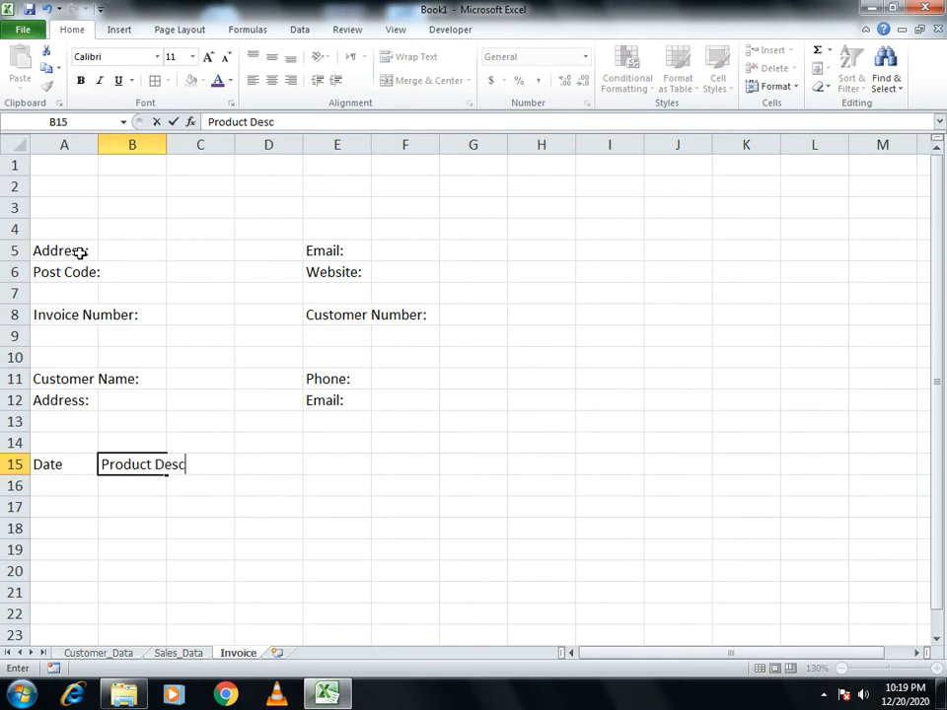
pyautogui.write('ription')
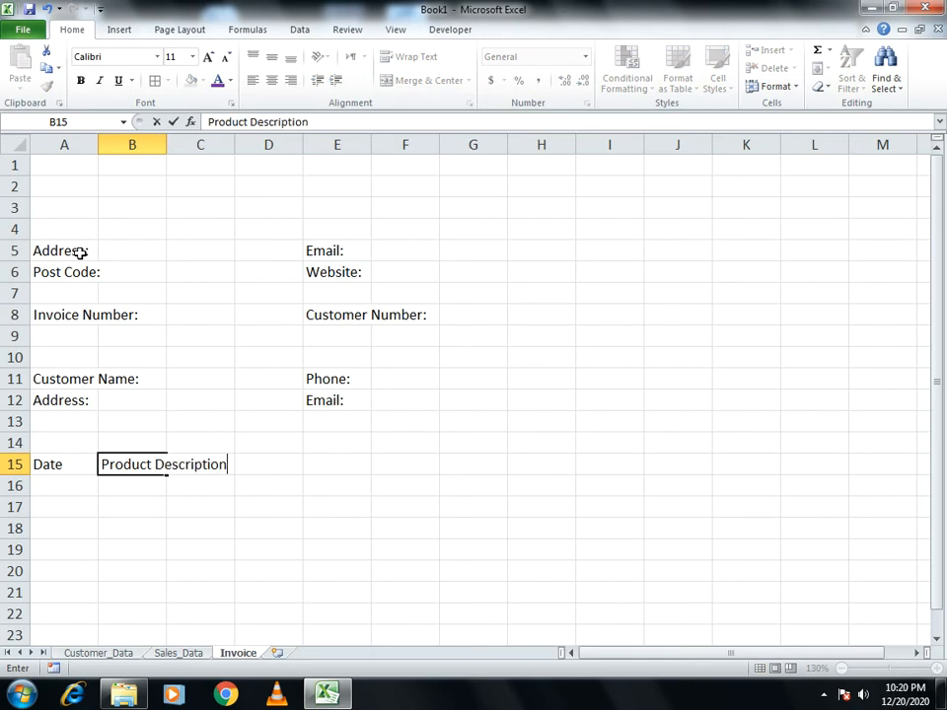
pyautogui.press('Return')
# Enter the Quantity heading in D15
pyautogui.press('Up')
pyautogui.press('Right')
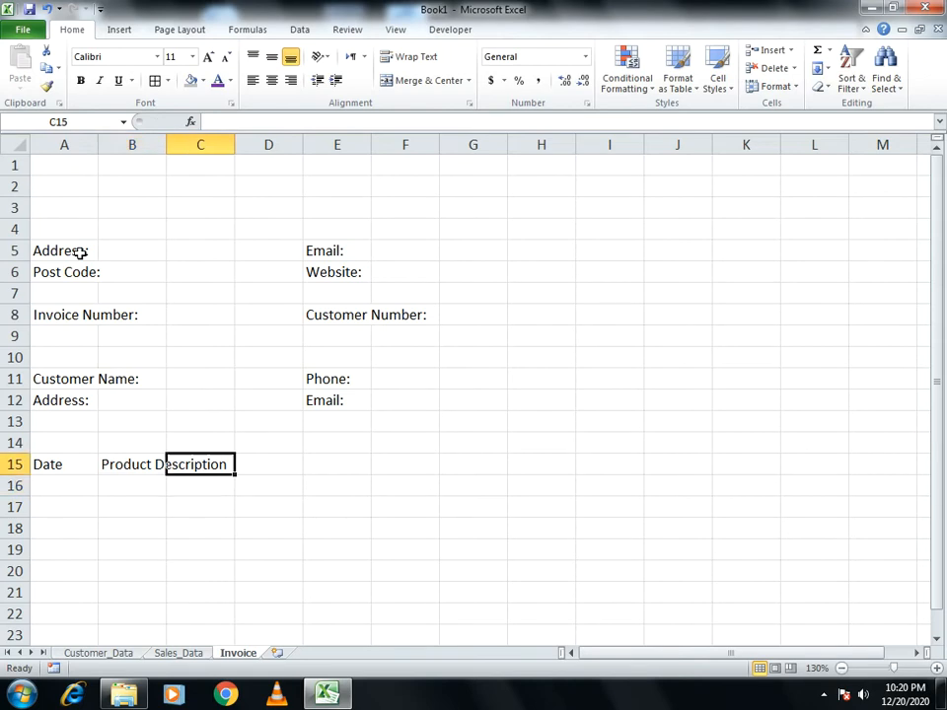
pyautogui.press('Right')
pyautogui.write('Wuatnti')
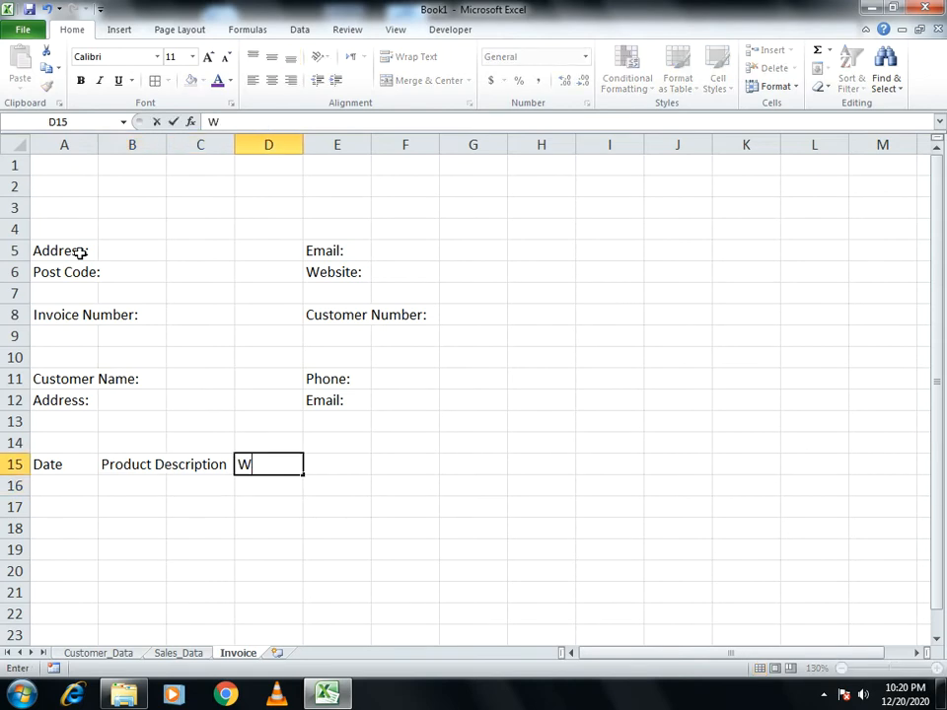
pyautogui.press('BackSpace')
pyautogui.press('BackSpace')
pyautogui.press('BackSpace')
pyautogui.press('BackSpace')
pyautogui.press('BackSpace')
pyautogui.press('BackSpace')
pyautogui.press('BackSpace')
pyautogui.write('Quantity')
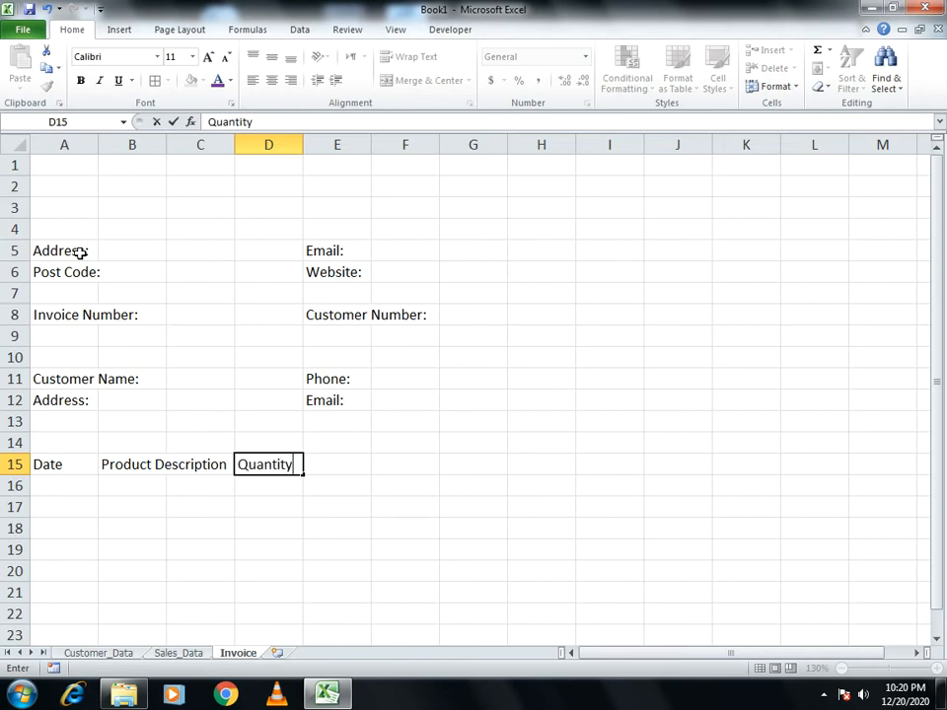
pyautogui.press('Return')
# Enter the Price and Total Price headings in E15 and F15
pyautogui.press('Up')
pyautogui.press('Tab')
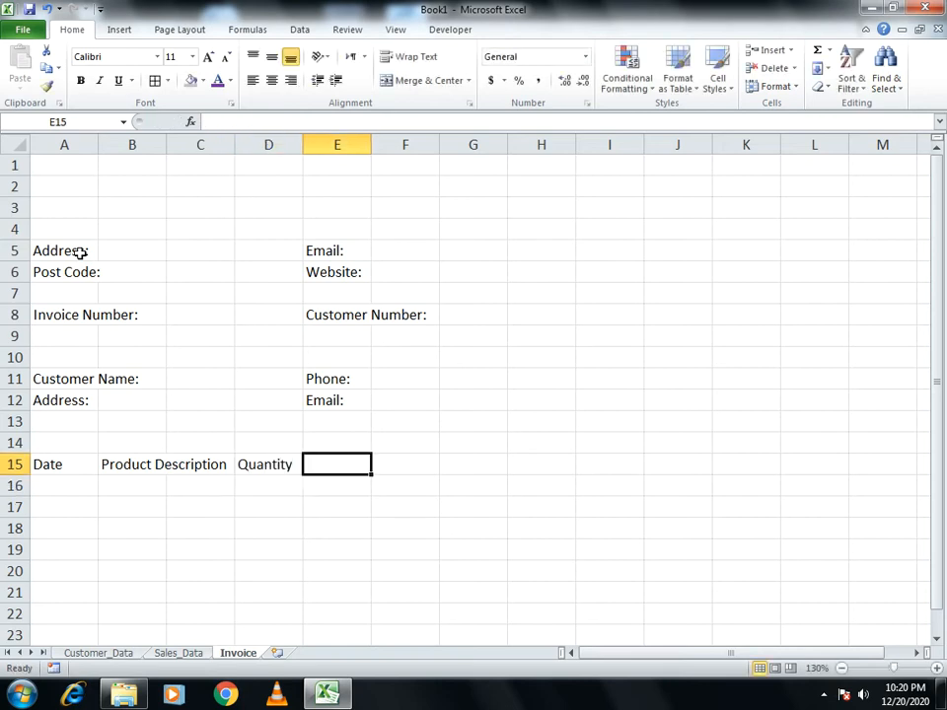
pyautogui.write('Price')
pyautogui.press('Tab')
pyautogui.write('Total Pri')
pyautogui.press('BackSpace')
pyautogui.press('BackSpace')
pyautogui.write('irce')
pyautogui.press('BackSpace')
pyautogui.press('BackSpace')
pyautogui.press('BackSpace')
pyautogui.write('ice')
pyautogui.press('Return')
pyautogui.press('Return')
pyautogui.press('Down')
pyautogui.press('Left')
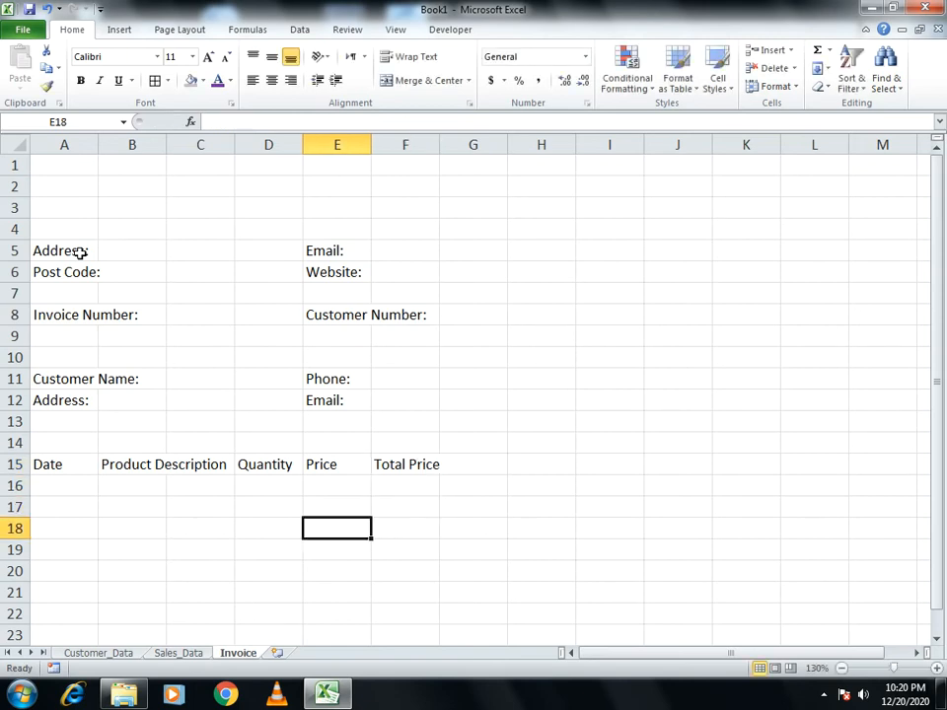
pyautogui.press('Left')
# Label D18 'Sales Tax' and D19 'Final Price', correcting typos along the way
pyautogui.write('Sales')
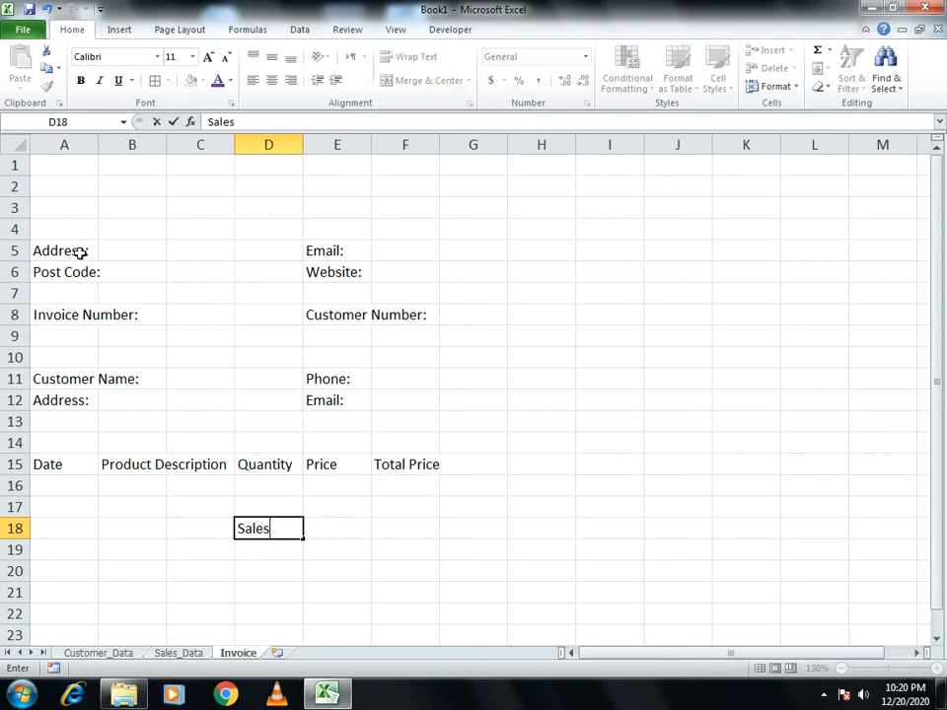
pyautogui.write(' Tax')
pyautogui.press('Return')
pyautogui.write('T')
pyautogui.press('BackSpace')
pyautogui.write('Final RP')
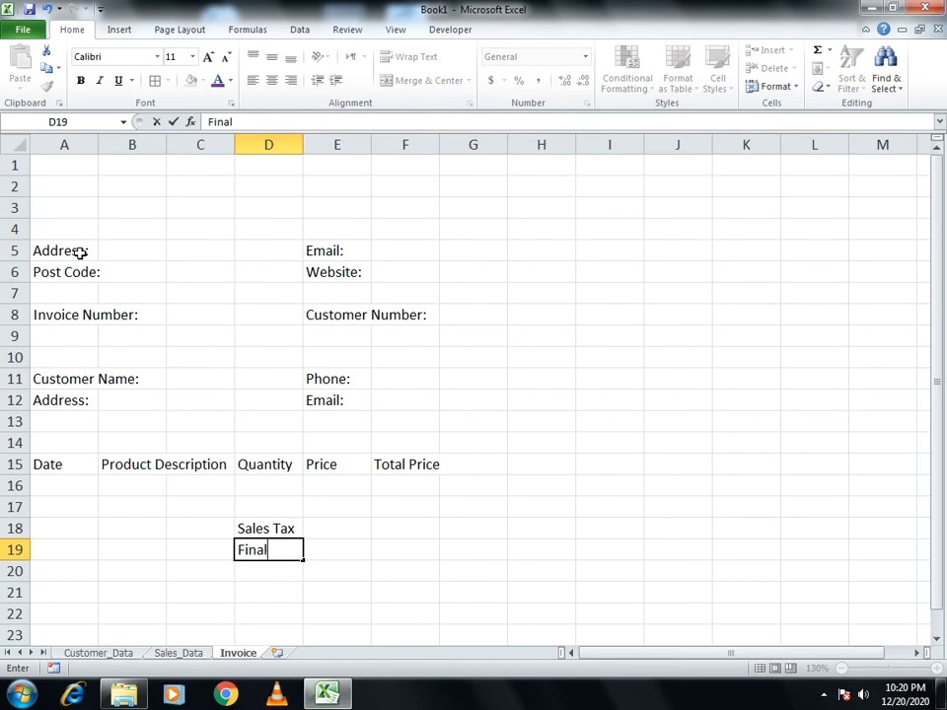
pyautogui.press('BackSpace')
pyautogui.press('BackSpace')
pyautogui.write('Price')
pyautogui.press('Return')
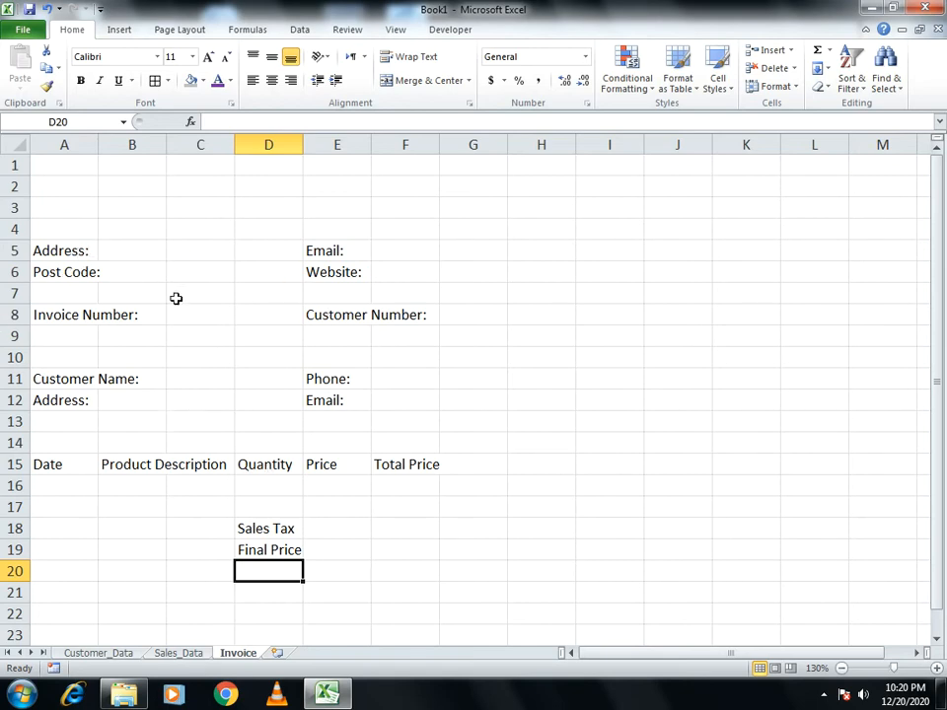
# Merge B5:C5 and B6:C6, then autofit and slightly narrow column A
pyautogui.click(61, 168)
pyautogui.moveTo(137, 253); pyautogui.dragTo(235, 253)
pyautogui.moveTo(110, 252); pyautogui.dragTo(182, 273)
pyautogui.click(411, 81)
pyautogui.click(415, 81)
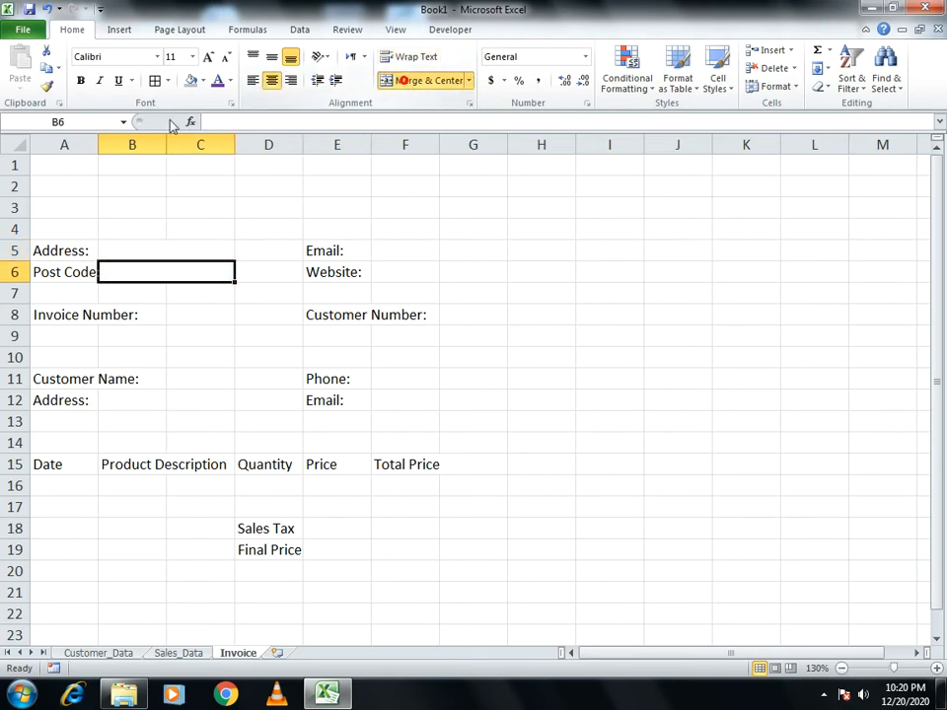
pyautogui.doubleClick(100, 147)
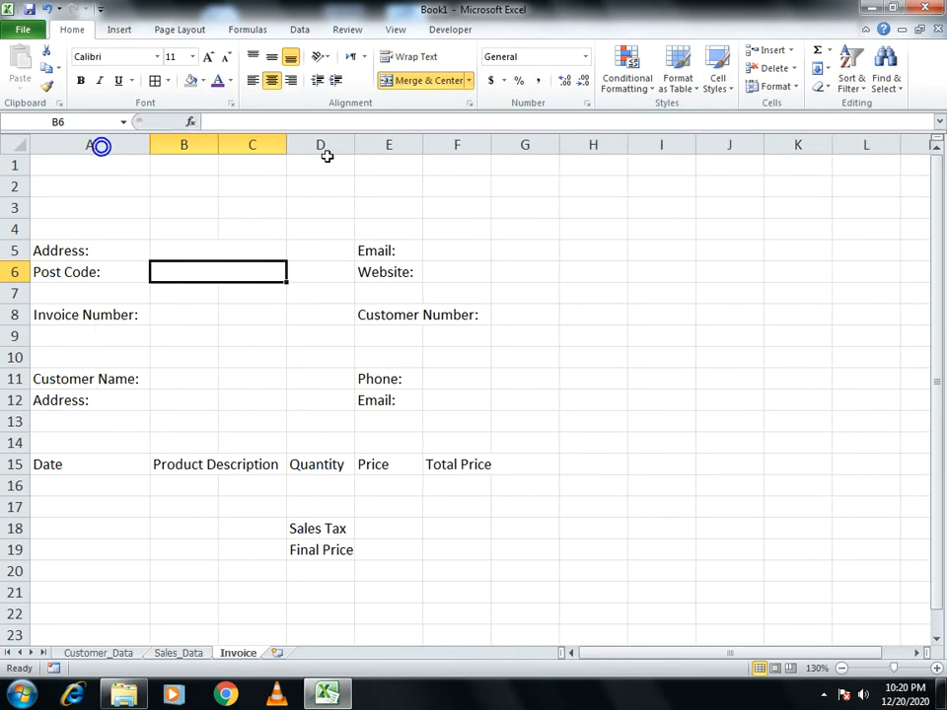
pyautogui.moveTo(153, 133); pyautogui.dragTo(148, 135)
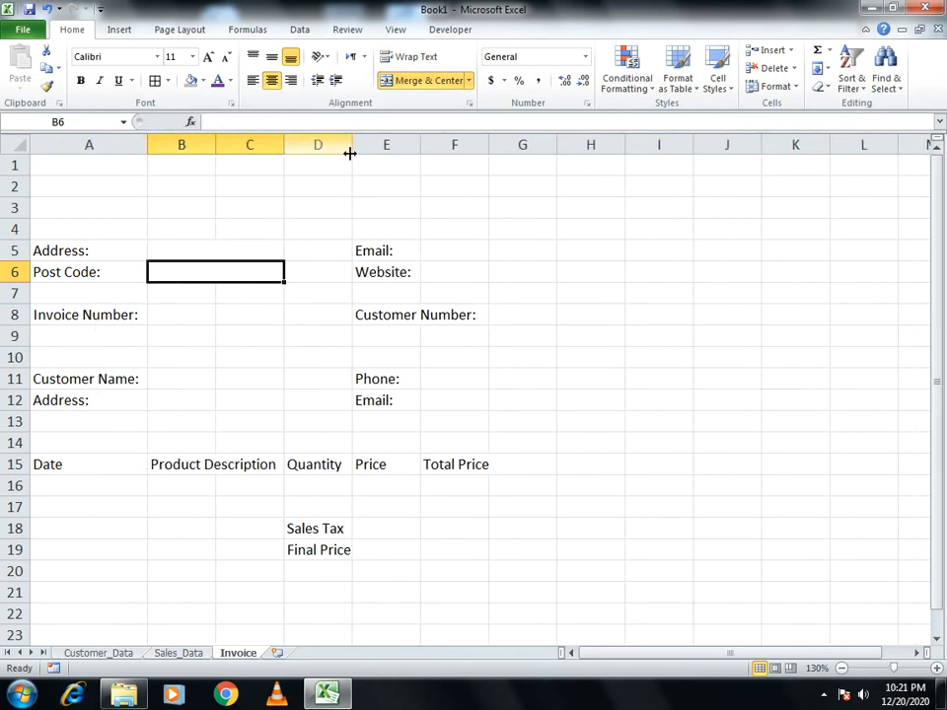
# Merge F5:G5, F6:G6 and B8:C8 beside their labels
pyautogui.moveTo(438, 252); pyautogui.dragTo(541, 250)
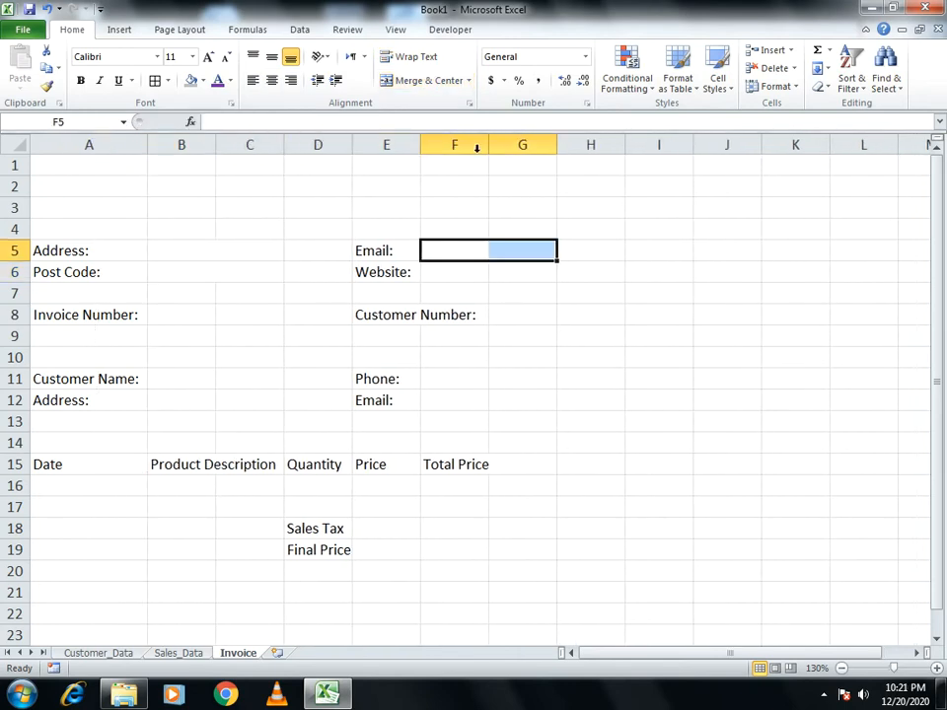
pyautogui.click(421, 80)
pyautogui.moveTo(456, 275); pyautogui.dragTo(503, 264)
pyautogui.click(394, 80)
pyautogui.moveTo(192, 314); pyautogui.dragTo(261, 314)
pyautogui.click(416, 79)
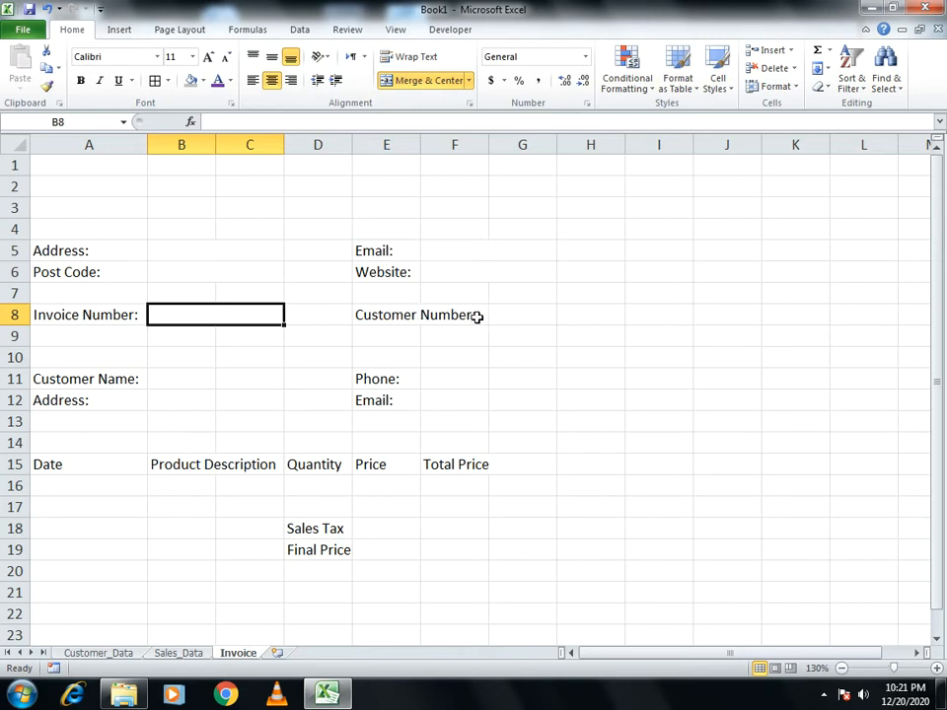
# Merge B11:C11 and F11:G11 and extend the merged layout down to row 12
pyautogui.click(505, 314)
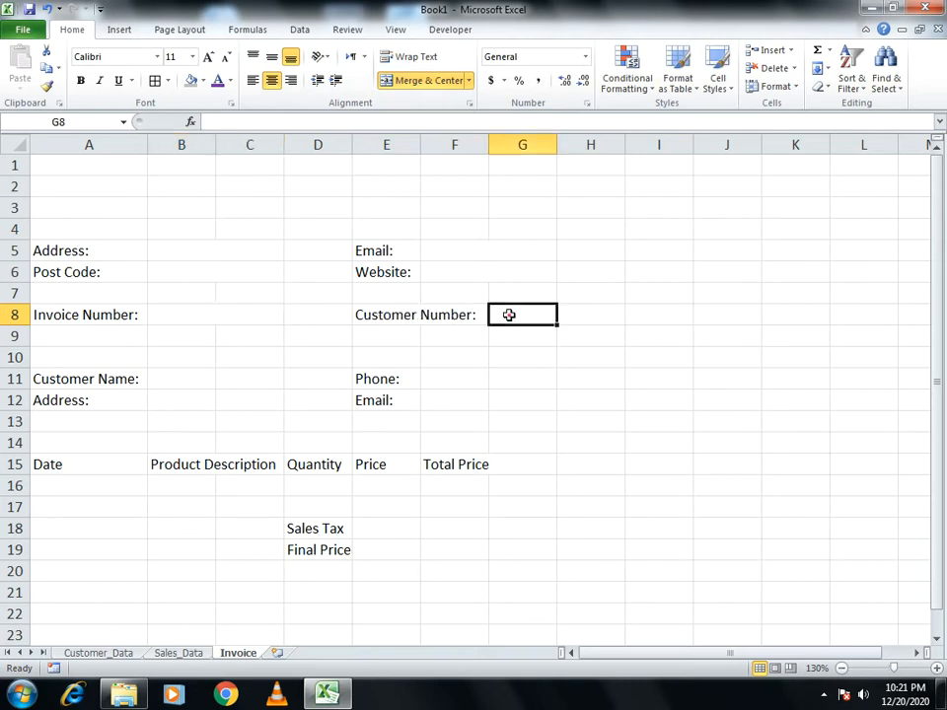
pyautogui.moveTo(156, 386); pyautogui.dragTo(282, 407)
pyautogui.click(416, 83)
pyautogui.click(432, 382)
pyautogui.moveTo(481, 383); pyautogui.dragTo(516, 383)
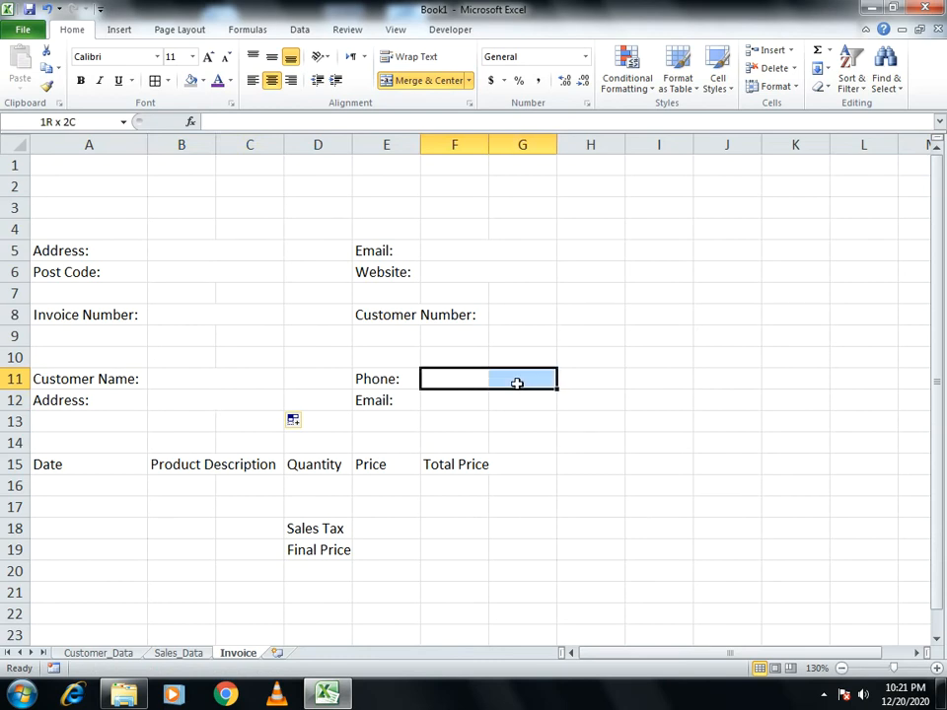
pyautogui.click(430, 78)
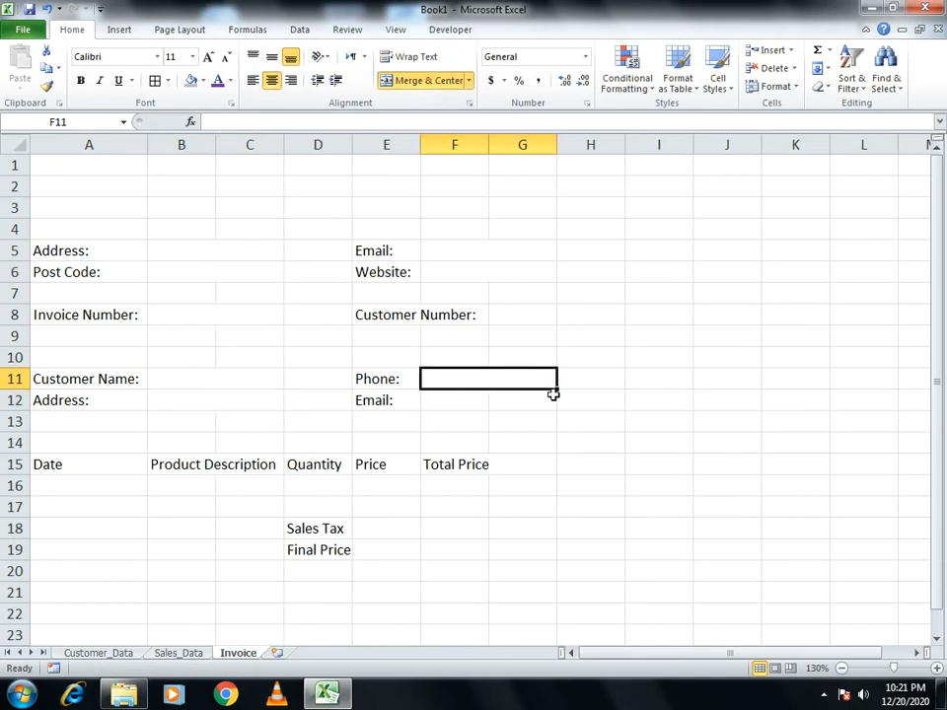
pyautogui.moveTo(556, 389); pyautogui.dragTo(556, 405)
pyautogui.click(620, 443)
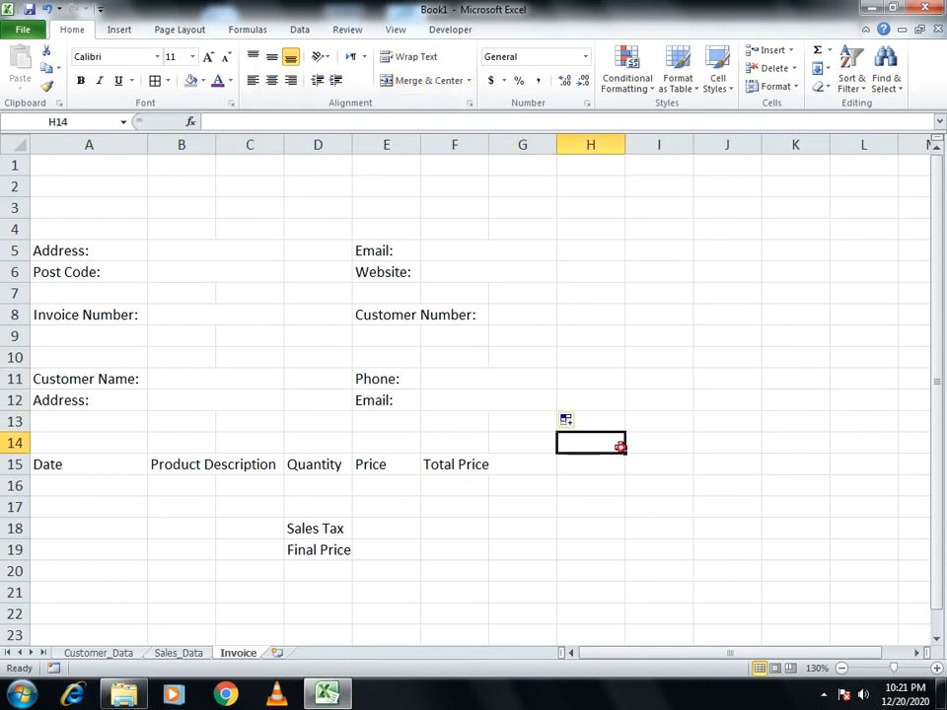
# Merge B16:C16 under Product Description and select the invoice header area
pyautogui.moveTo(174, 493); pyautogui.dragTo(222, 485)
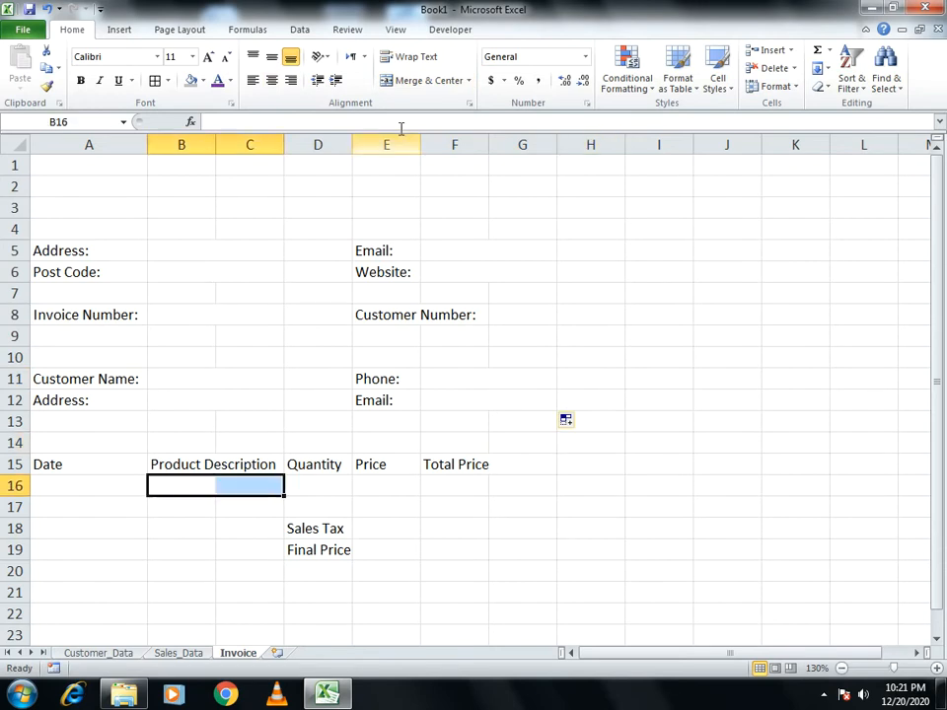
pyautogui.click(406, 80)
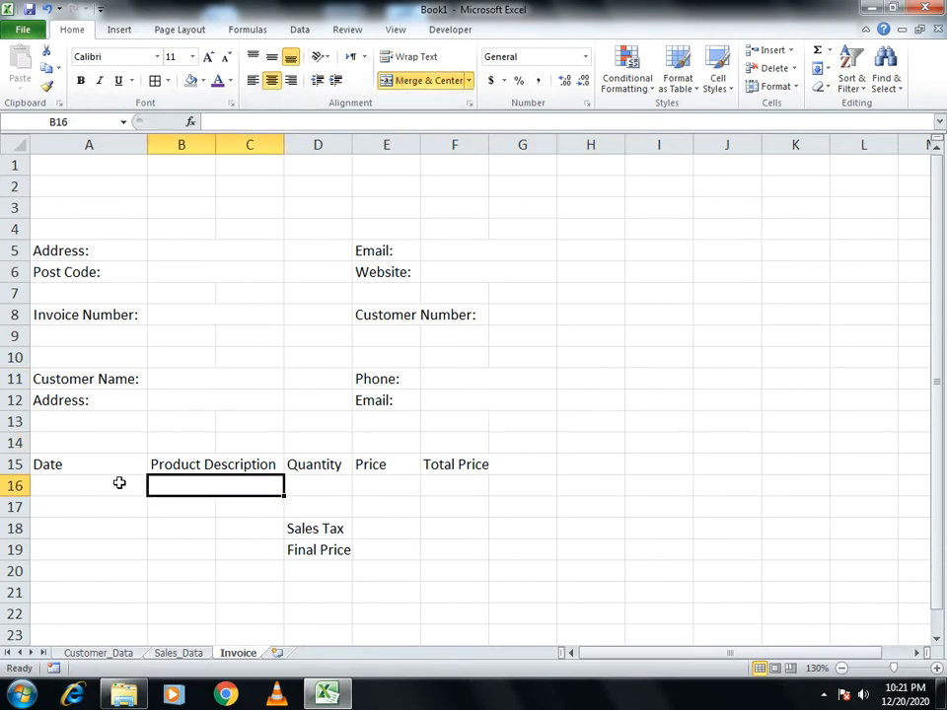
pyautogui.click(471, 463)
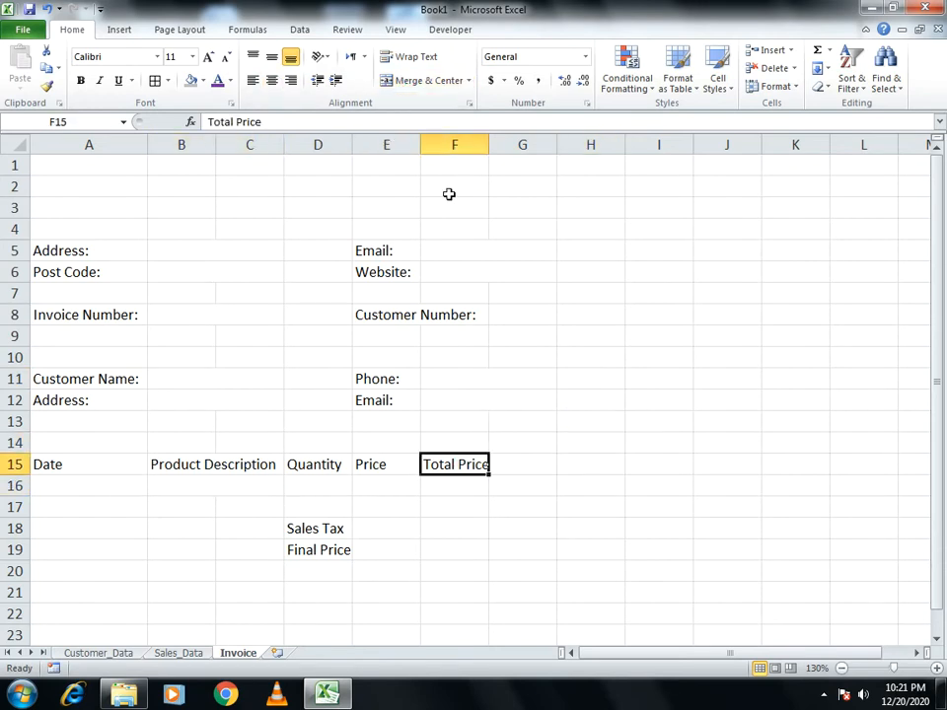
pyautogui.moveTo(50, 163); pyautogui.dragTo(437, 275)
pyautogui.click(639, 271)
# Fill the header block A1:G6 with light orange
pyautogui.moveTo(88, 164); pyautogui.dragTo(514, 274)
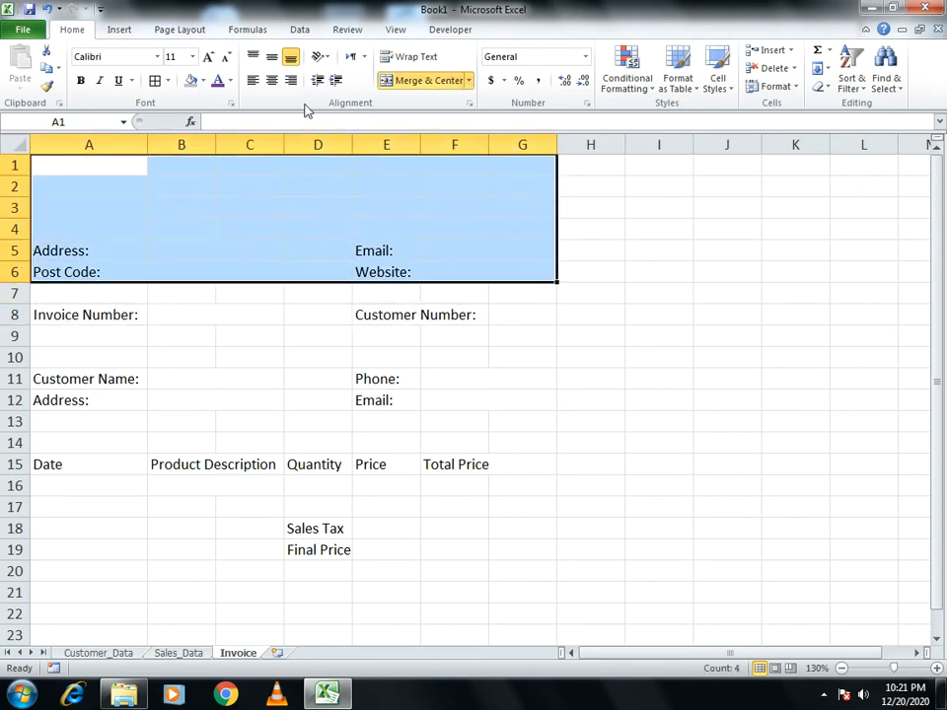
pyautogui.click(201, 81)
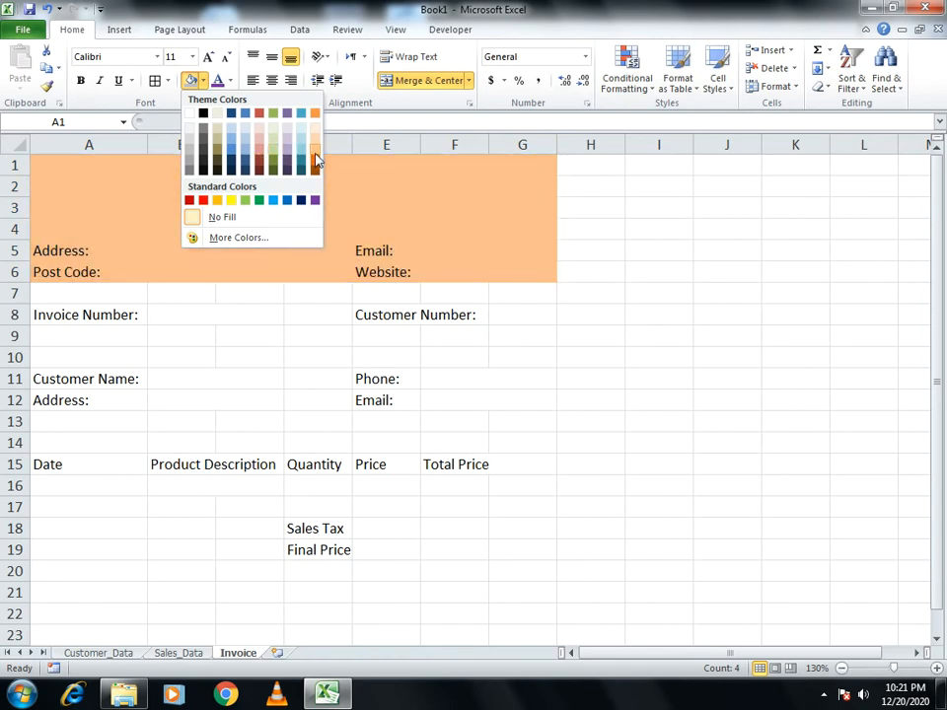
pyautogui.click(314, 149)
pyautogui.click(404, 195)
# Enter the 'Genius World' title in cell A1, undoing an accidental change first
pyautogui.click(131, 174)
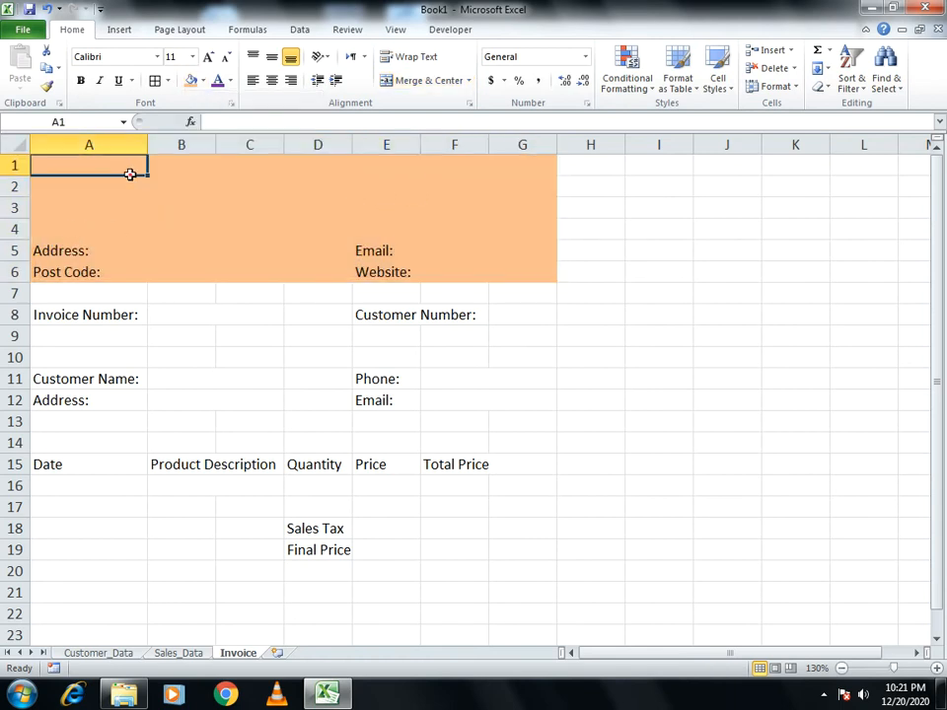
pyautogui.moveTo(121, 159); pyautogui.dragTo(348, 162)
pyautogui.moveTo(482, 181); pyautogui.dragTo(439, 169)
pyautogui.hotkey('ctrl', 'z')
pyautogui.moveTo(74, 165); pyautogui.dragTo(514, 230)
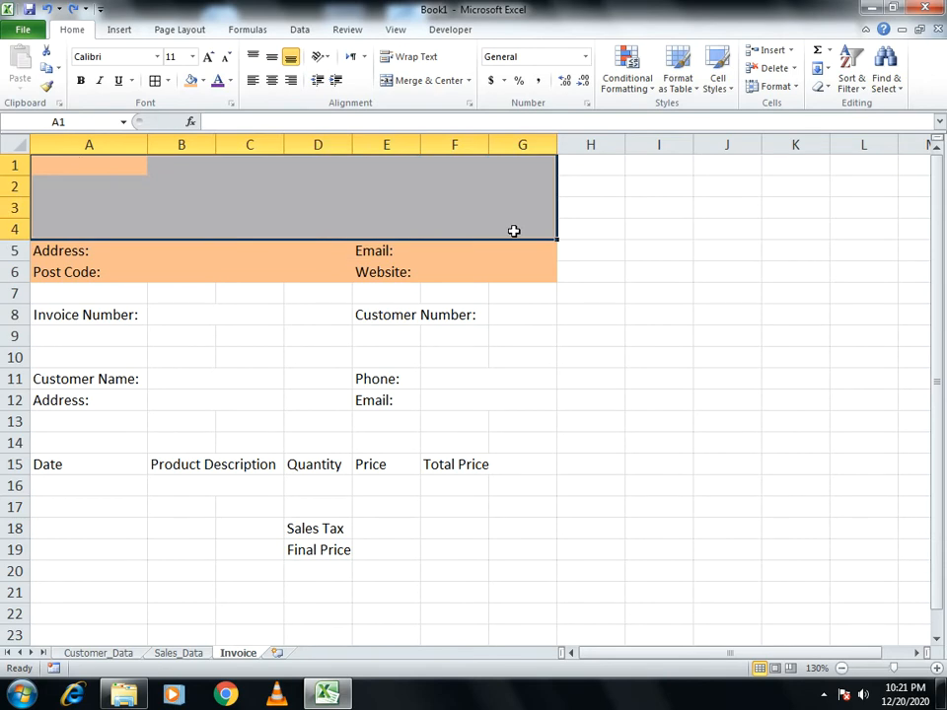
pyautogui.write('Genius World')
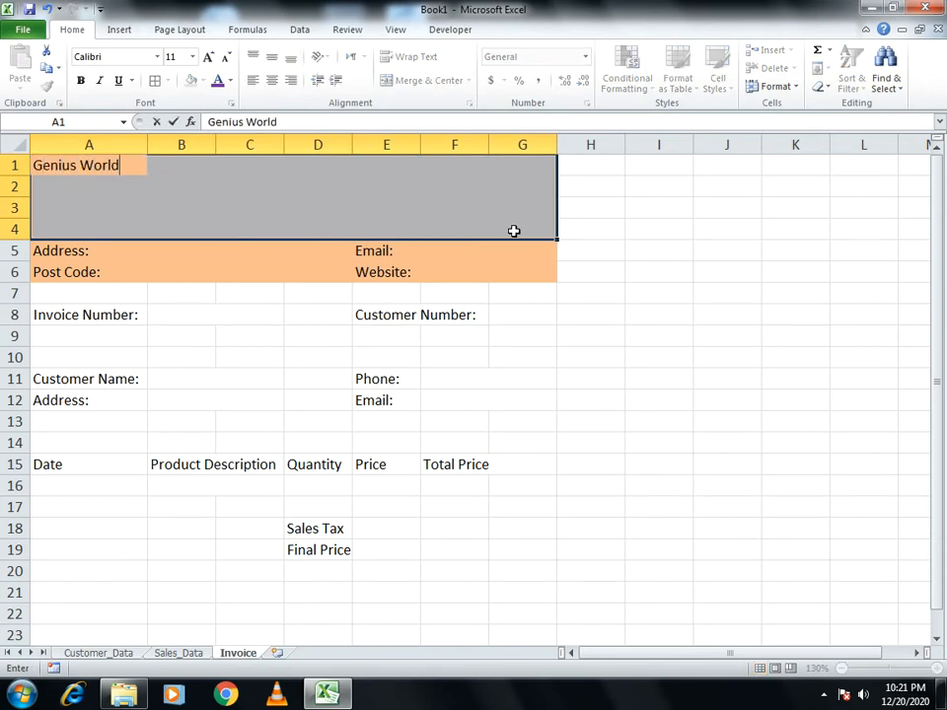
pyautogui.press('Return')
pyautogui.press('Up')
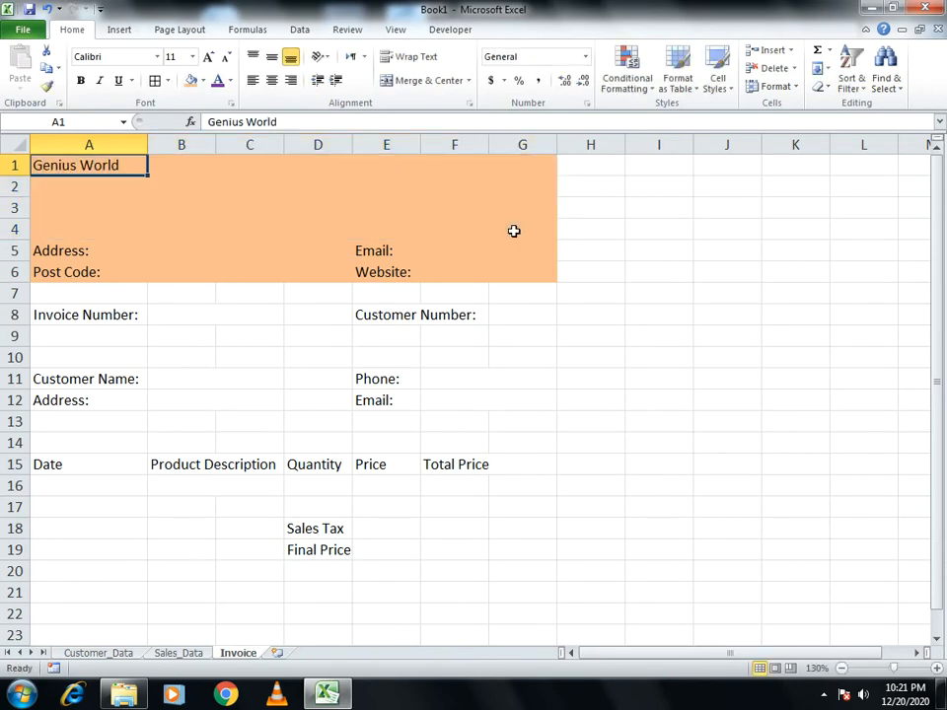
# Merge A1:G4 and centre the Genius World title across it
pyautogui.moveTo(80, 165); pyautogui.dragTo(499, 229)
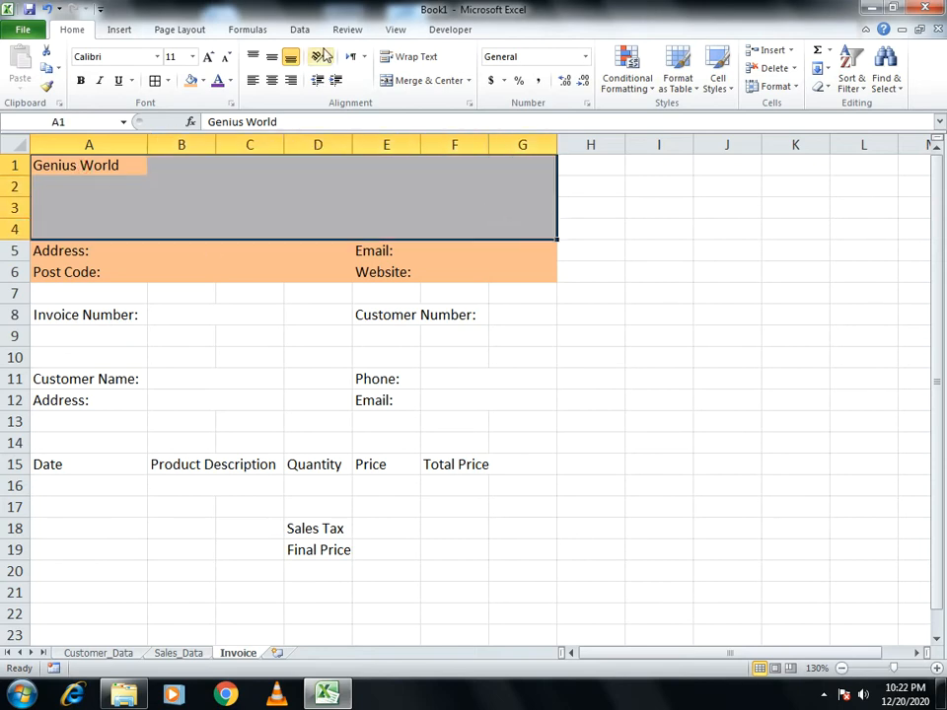
pyautogui.click(271, 80)
pyautogui.click(273, 58)
pyautogui.click(273, 82)
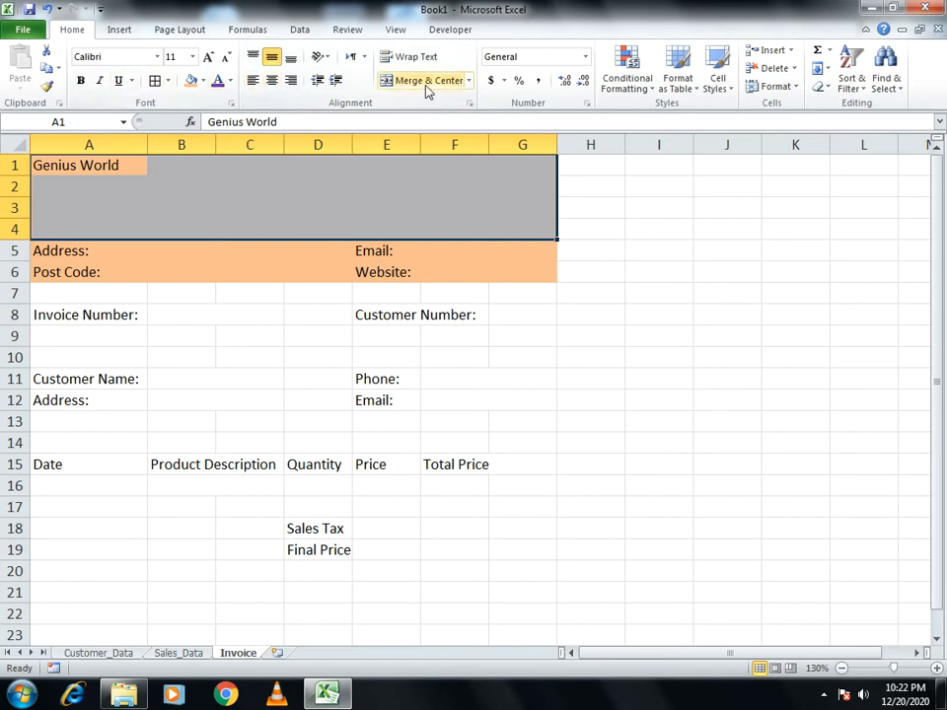
pyautogui.click(422, 81)
# Enlarge the title to 48 pt and make it bold
pyautogui.click(208, 57)
pyautogui.doubleClick(207, 58)
pyautogui.doubleClick(207, 57)
pyautogui.doubleClick(207, 57)
pyautogui.doubleClick(207, 57)
pyautogui.doubleClick(207, 58)
pyautogui.click(207, 57)
pyautogui.hotkey('ctrl', 'z')
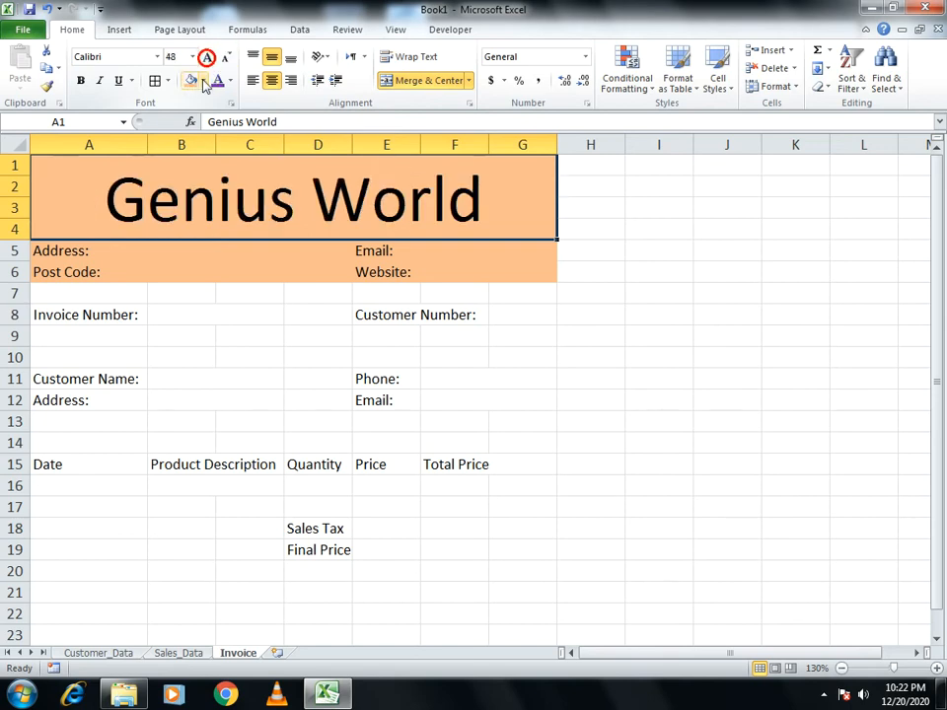
pyautogui.click(81, 80)
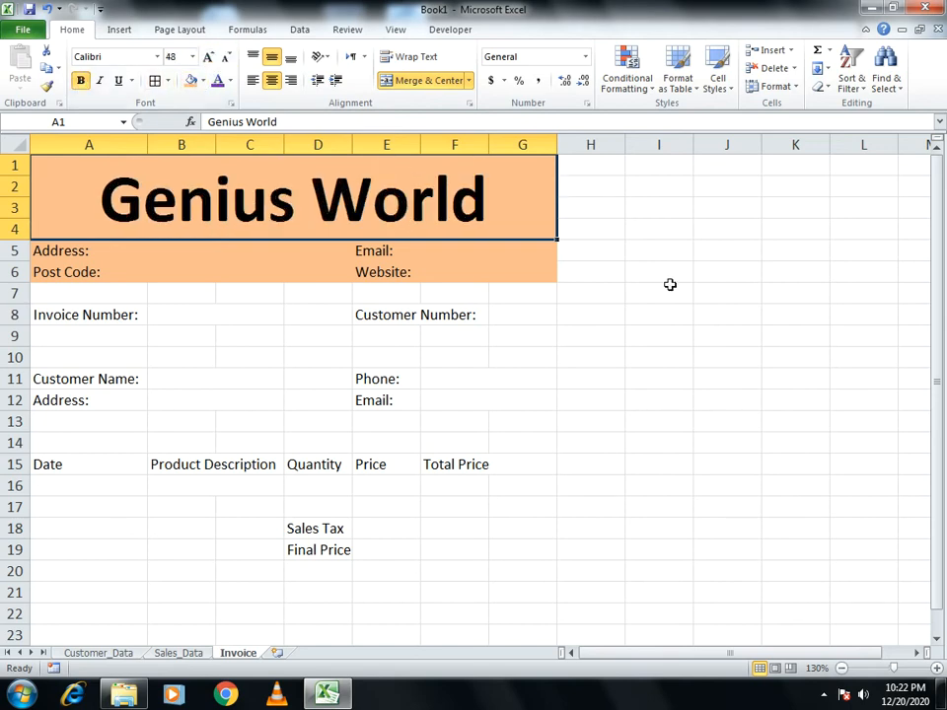
pyautogui.click(191, 247)
# Apply All Borders to the address cells A5:C6 and contact cells E5:G6
pyautogui.moveTo(63, 247); pyautogui.dragTo(247, 249)
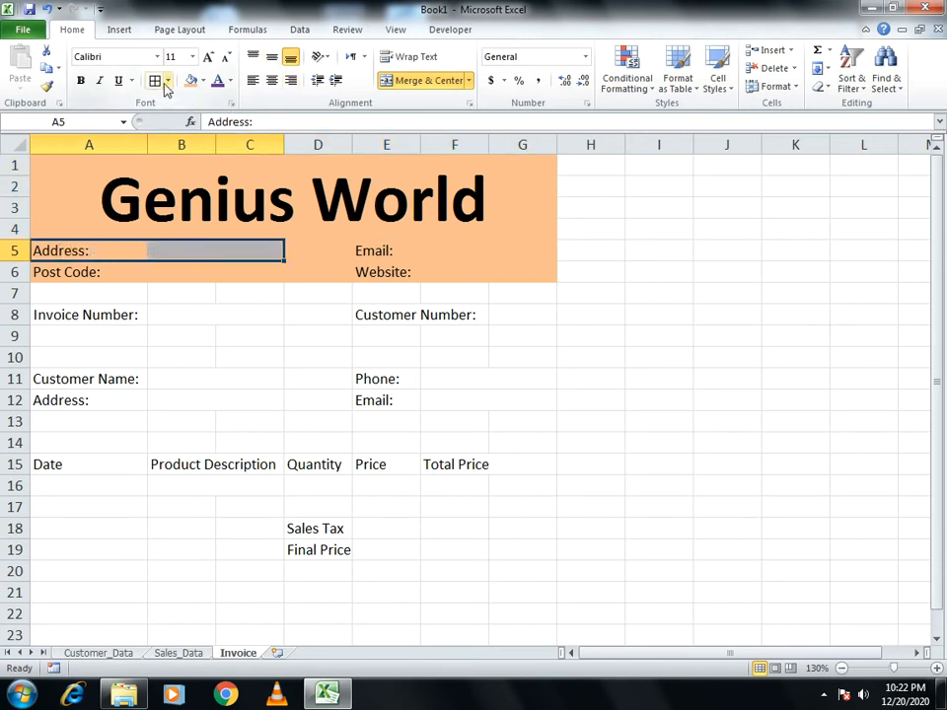
pyautogui.moveTo(108, 245); pyautogui.dragTo(233, 270)
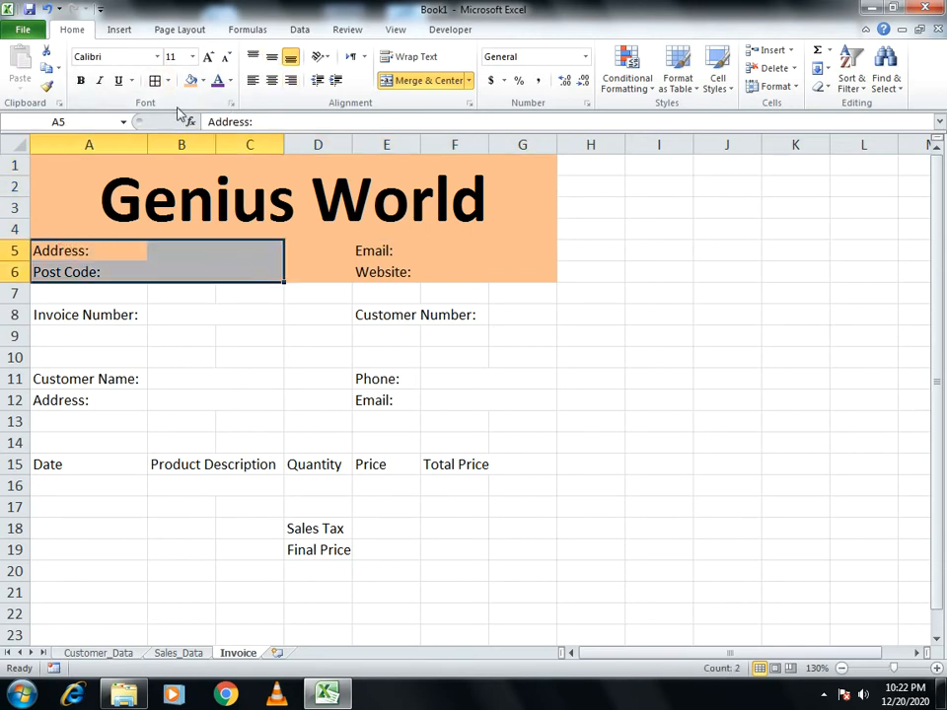
pyautogui.click(158, 81)
pyautogui.moveTo(367, 250); pyautogui.dragTo(518, 273)
pyautogui.click(155, 81)
pyautogui.click(697, 393)
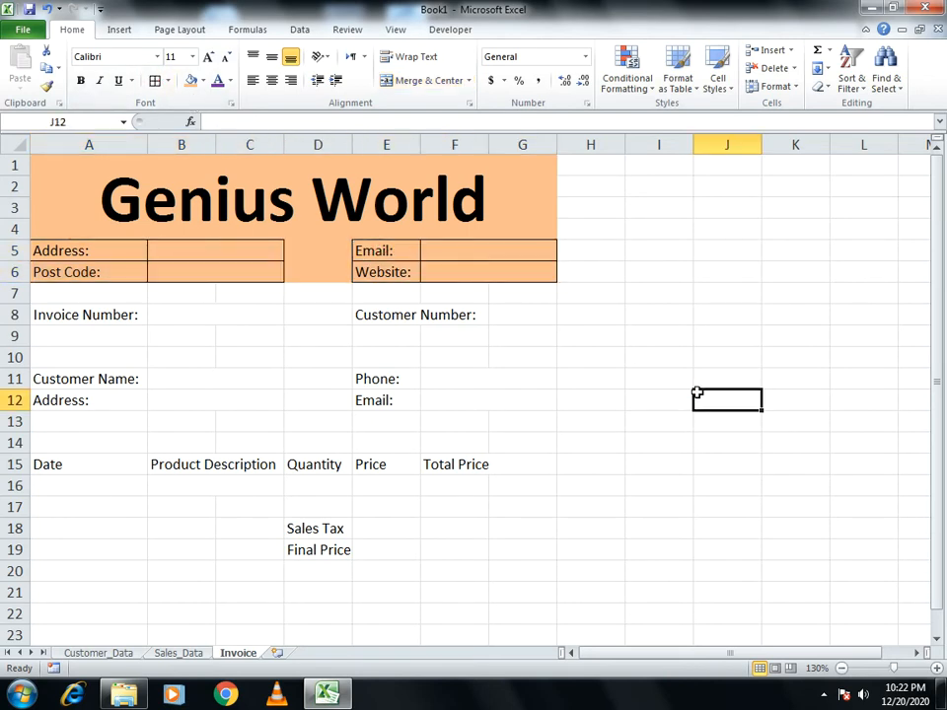
# Enter the company's street address in B5 and its post code in B6
pyautogui.click(189, 248)
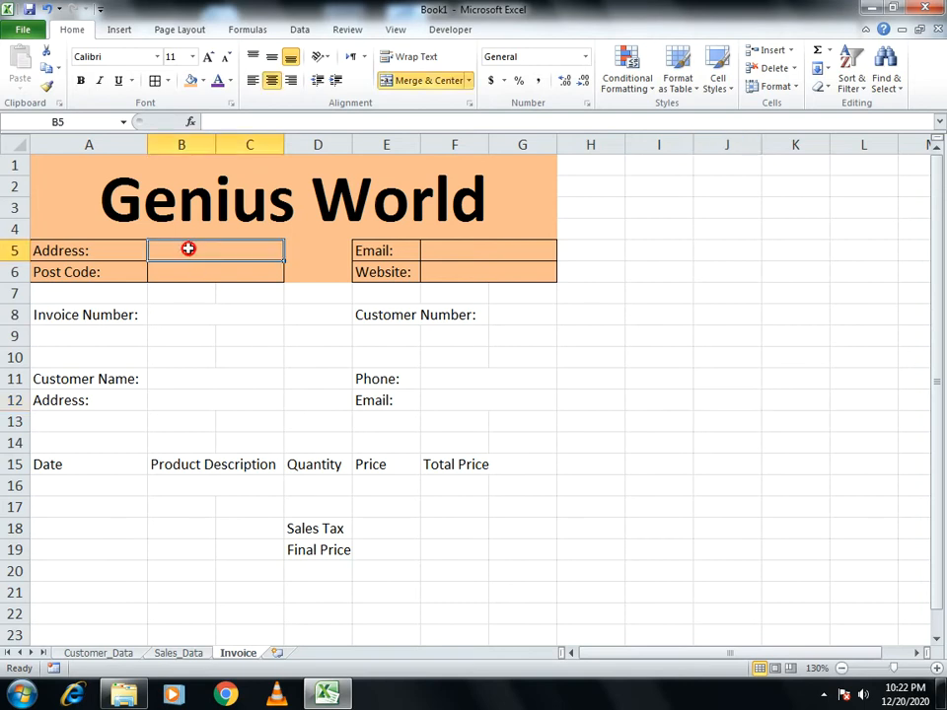
pyautogui.write('Be')
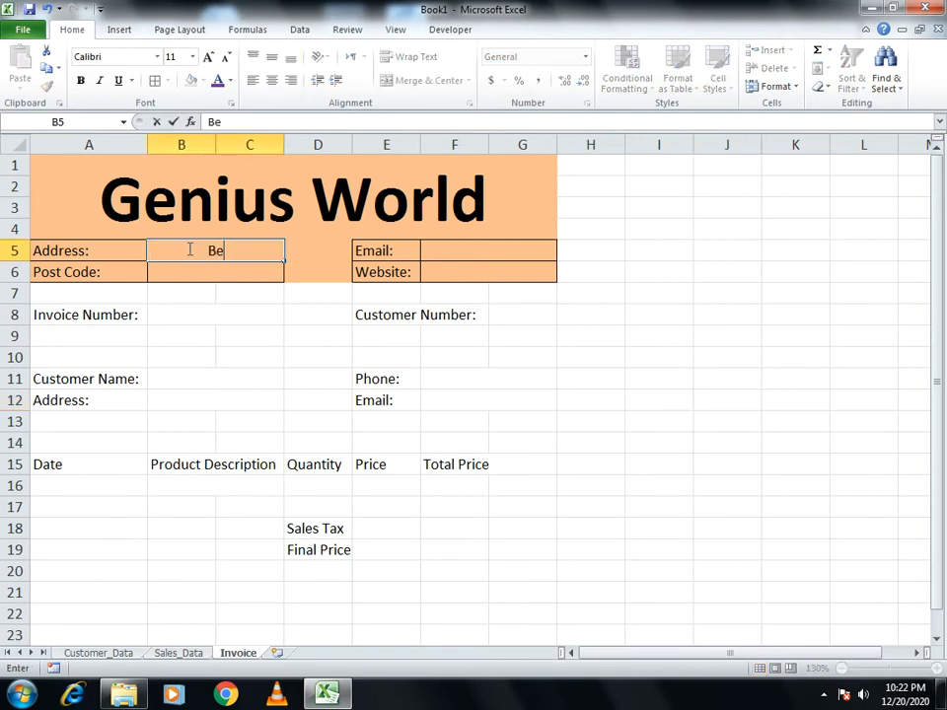
pyautogui.write('atrice House')
pyautogui.press('Return')
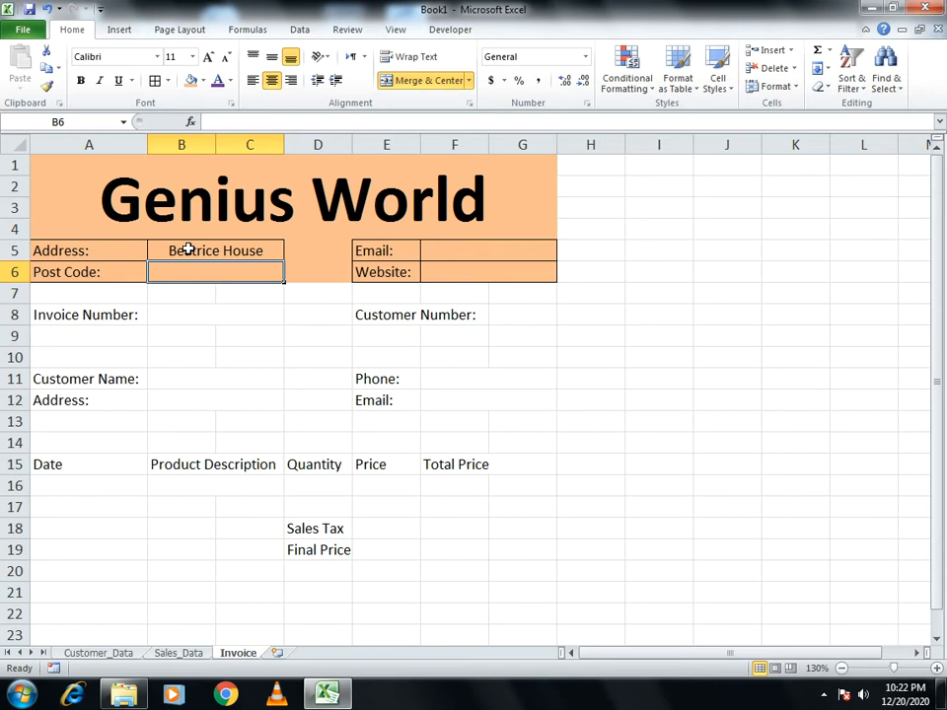
pyautogui.write('S')
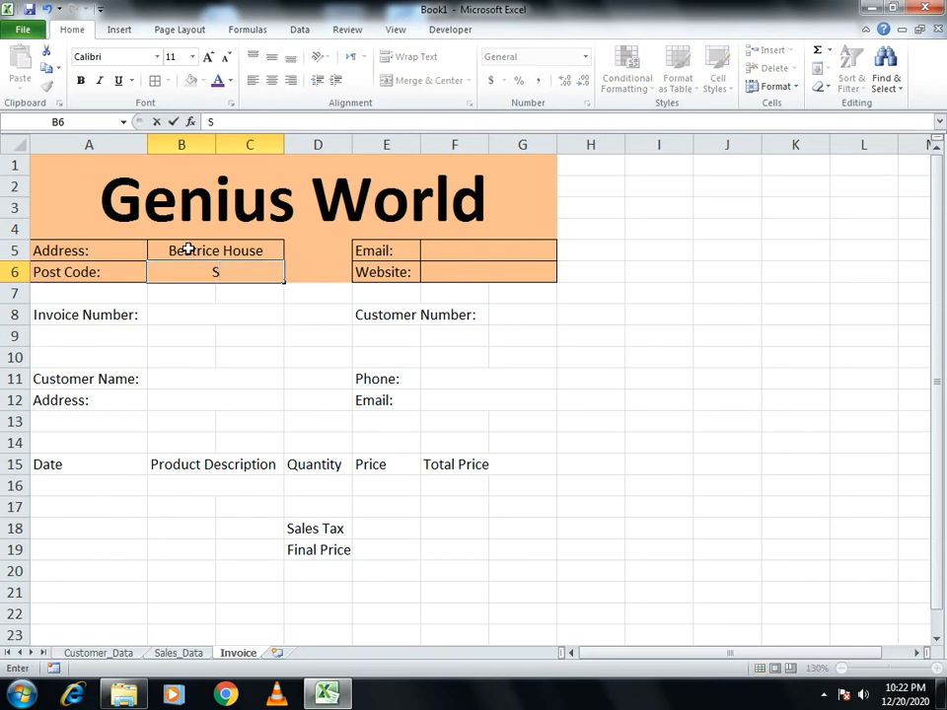
pyautogui.write('47P14')
pyautogui.press('Return')
# Enter the company e-mail address in merged cell F5 as a link
pyautogui.press('Up')
pyautogui.press('Right')
pyautogui.press('Up')
pyautogui.press('Right')
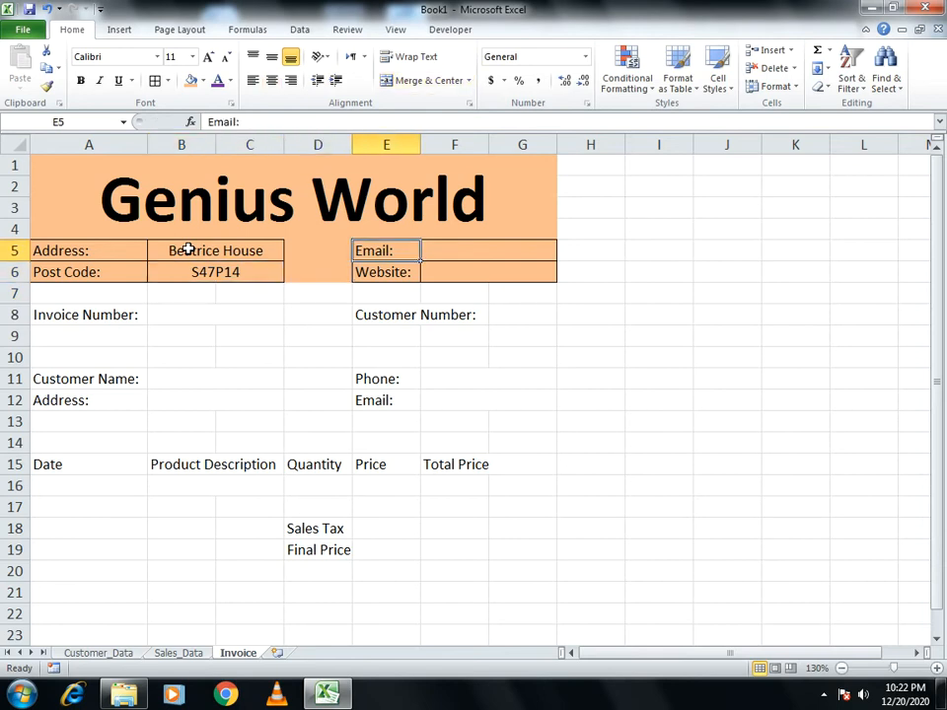
pyautogui.press('Right')
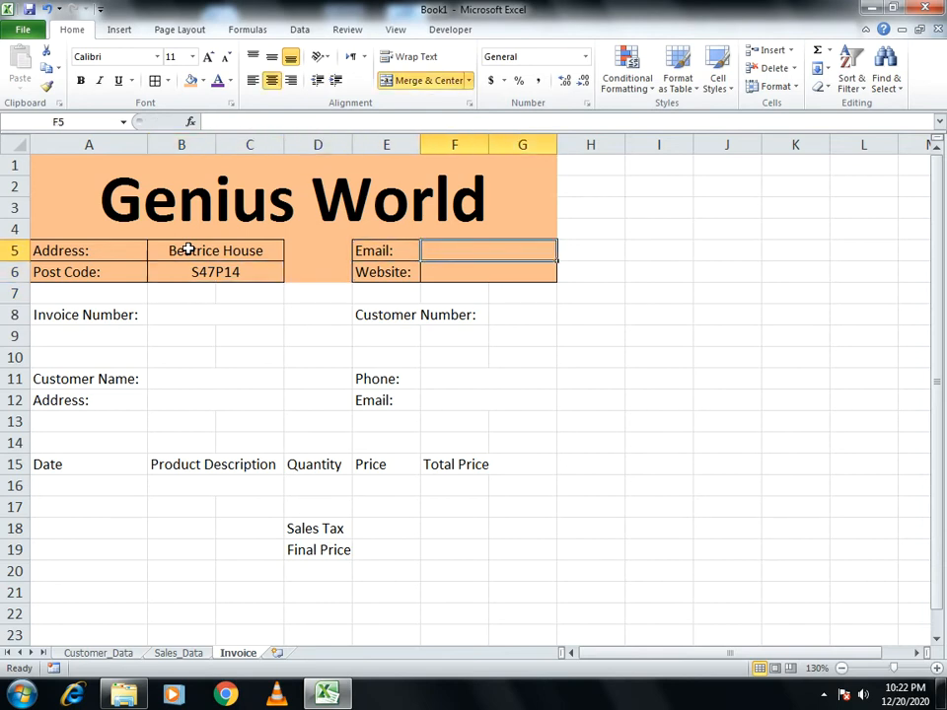
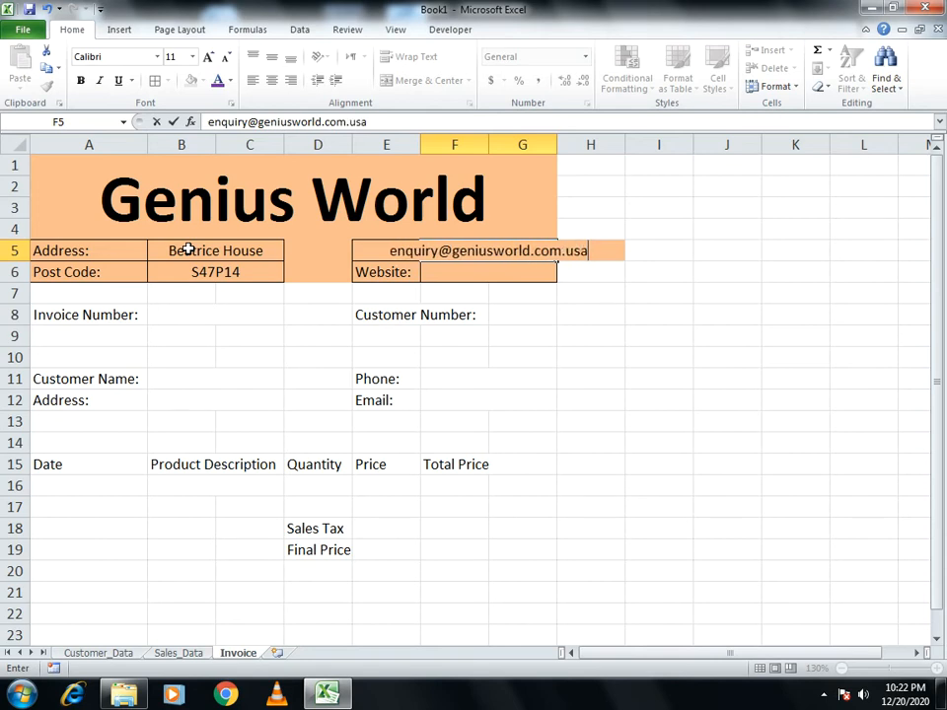
pyautogui.press('Return')
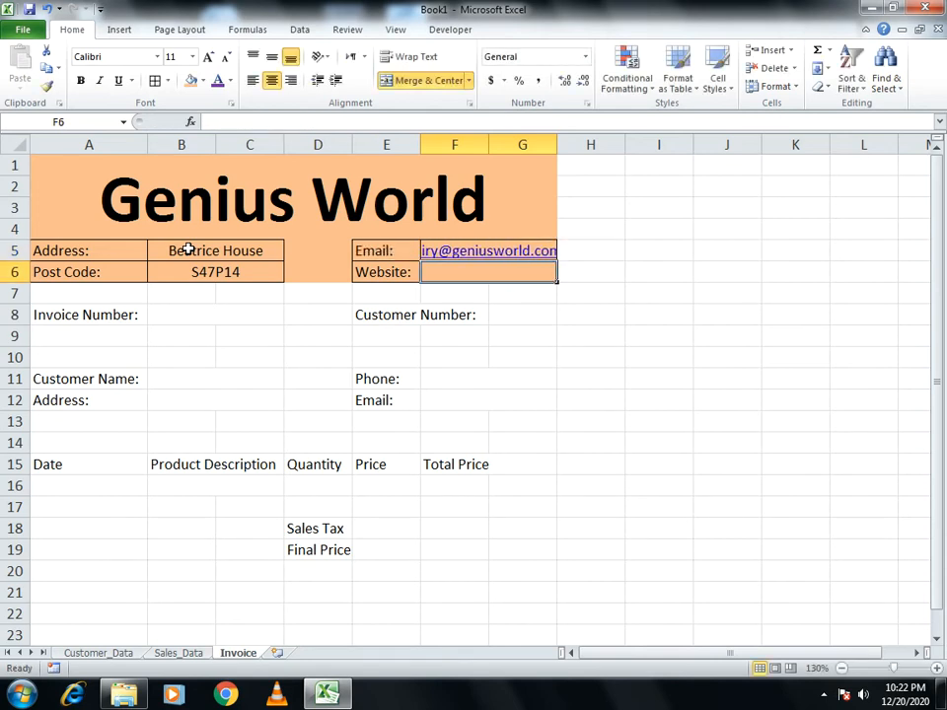
# Enter the company website address in F6 as a link
pyautogui.write('www.geniusworld')
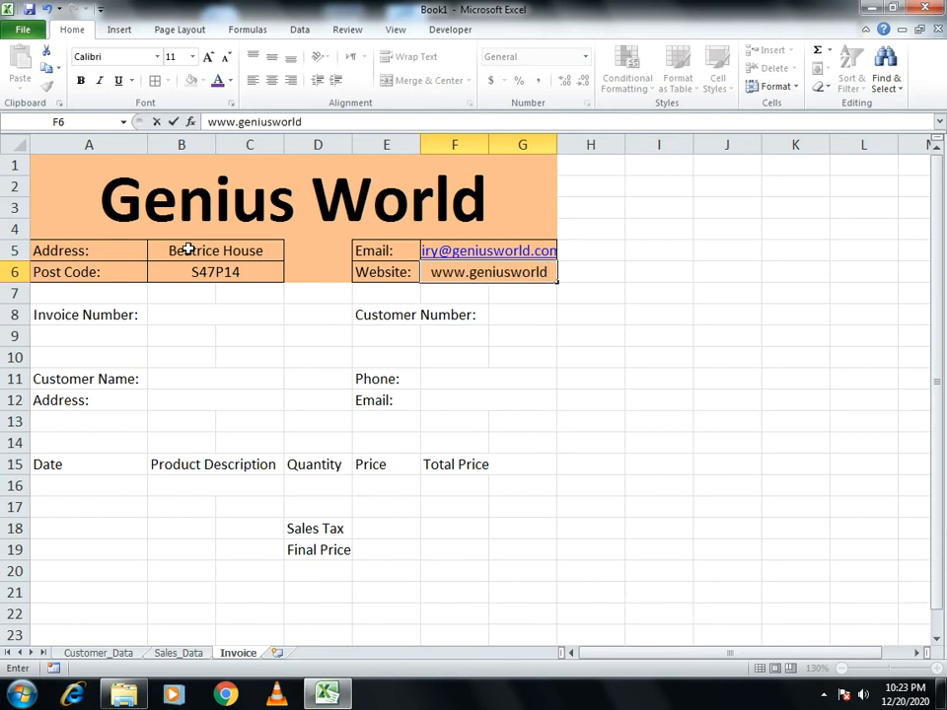
pyautogui.write('.com')
pyautogui.press('BackSpace')
pyautogui.press('BackSpace')
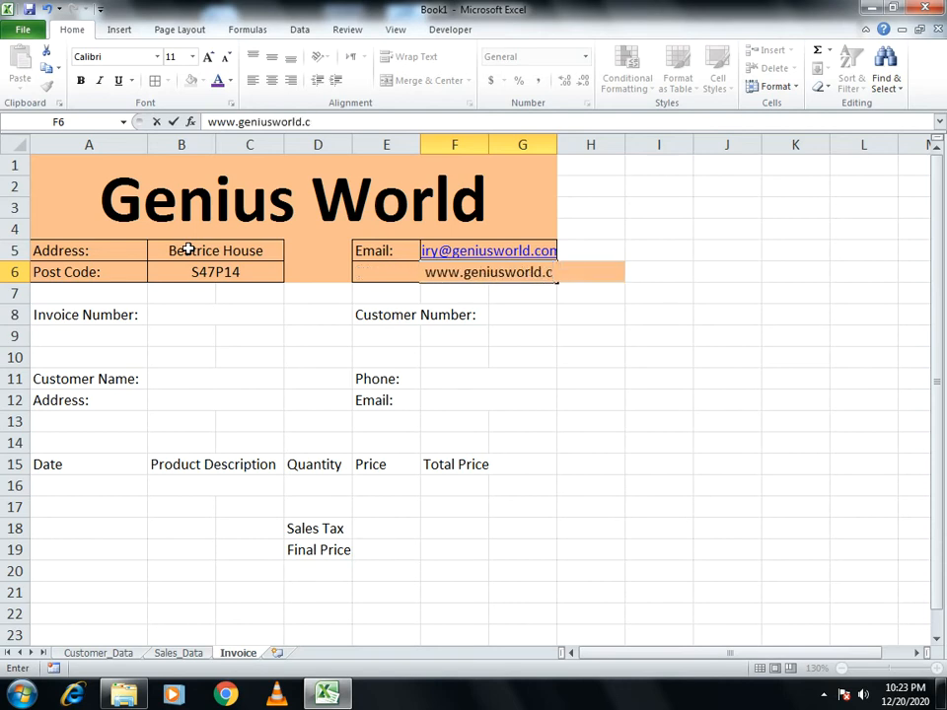
pyautogui.write('om')
pyautogui.press('BackSpace')
pyautogui.press('BackSpace')
pyautogui.write('om')
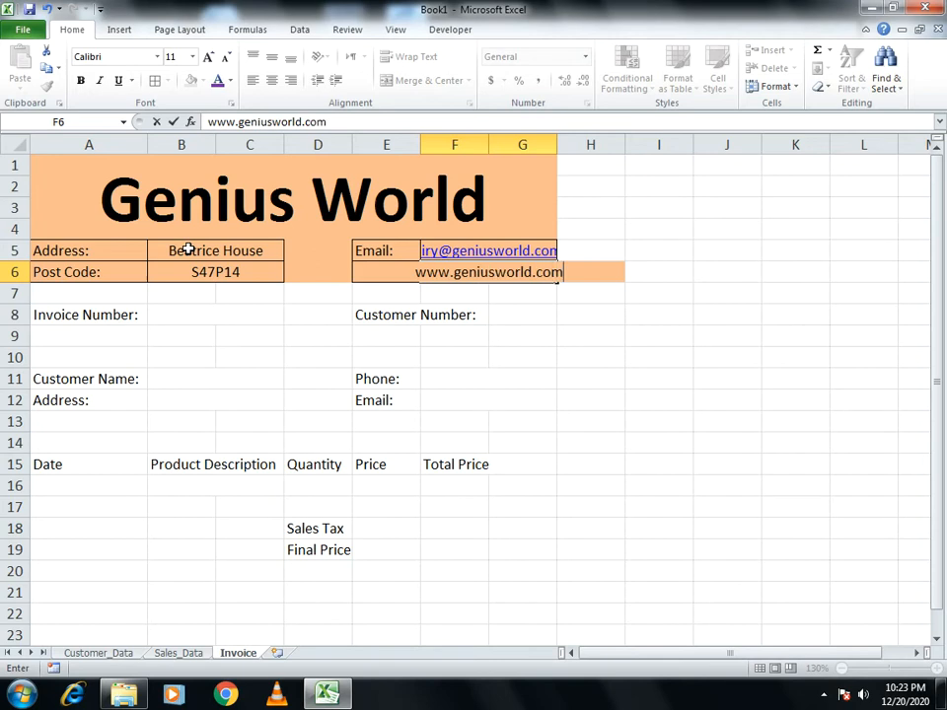
pyautogui.write('.usa')
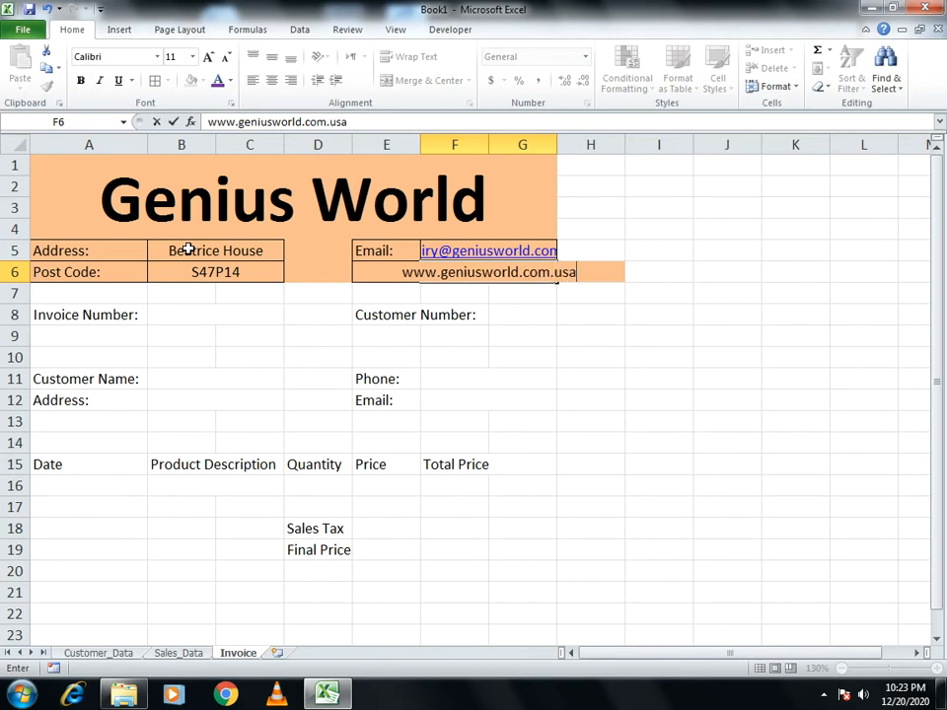
pyautogui.press('Return')
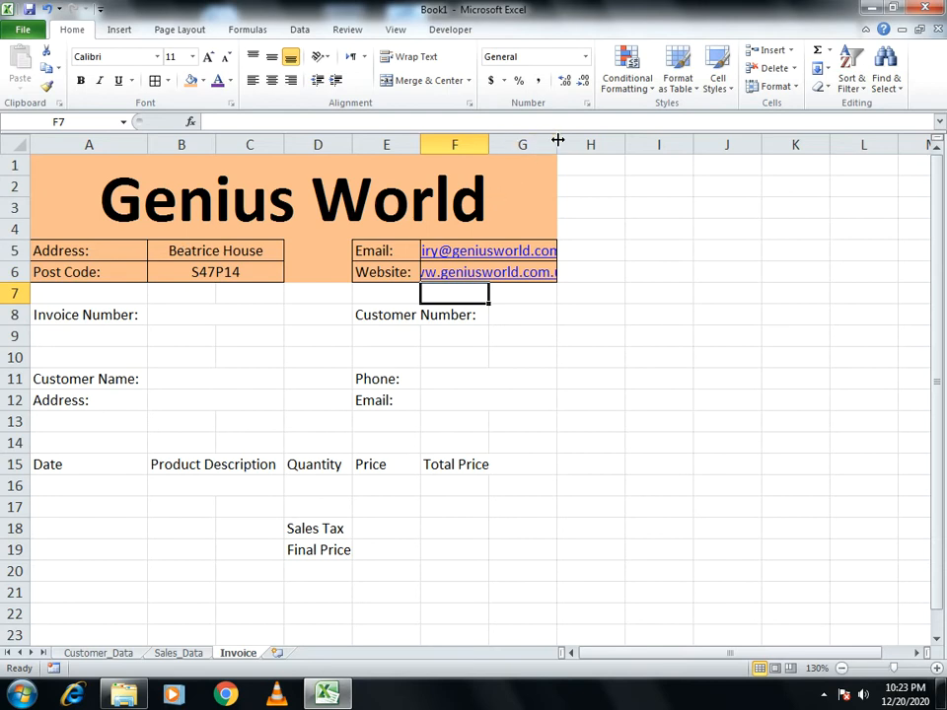
# Widen column G and left-align the e-mail and website links in F5:F6
pyautogui.moveTo(558, 141); pyautogui.dragTo(632, 144)
pyautogui.press('Up')
pyautogui.press('Up')
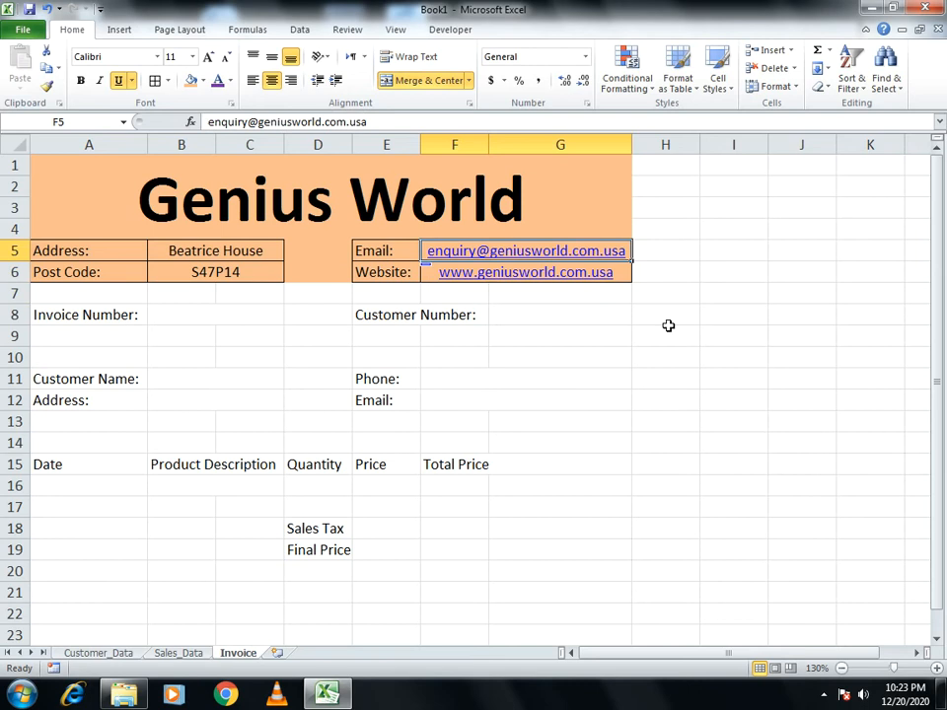
pyautogui.hotkey('shift', 'Down')
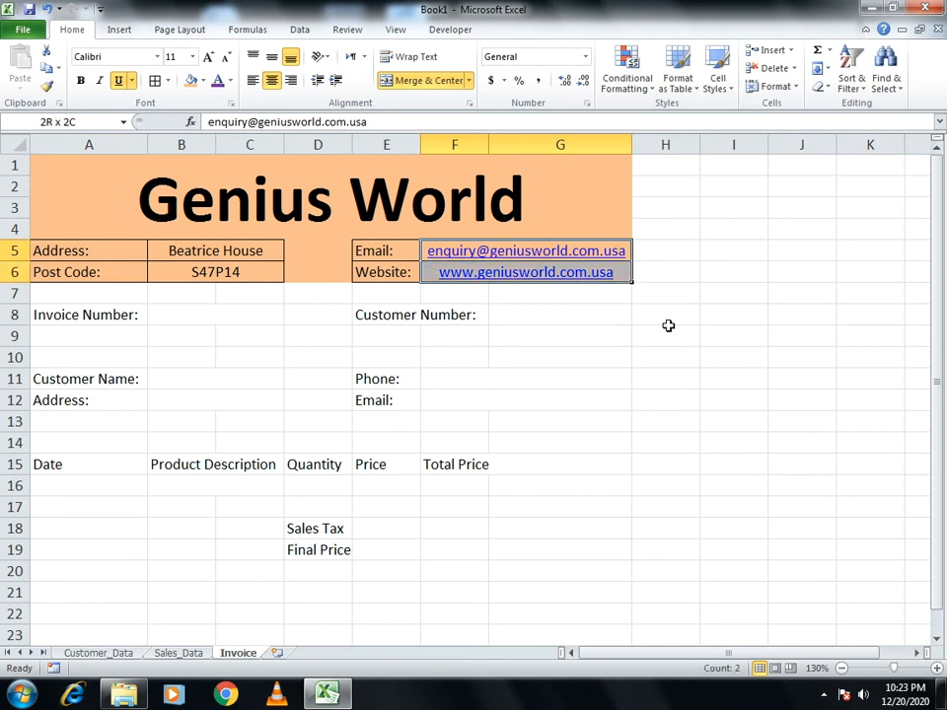
pyautogui.click(253, 81)
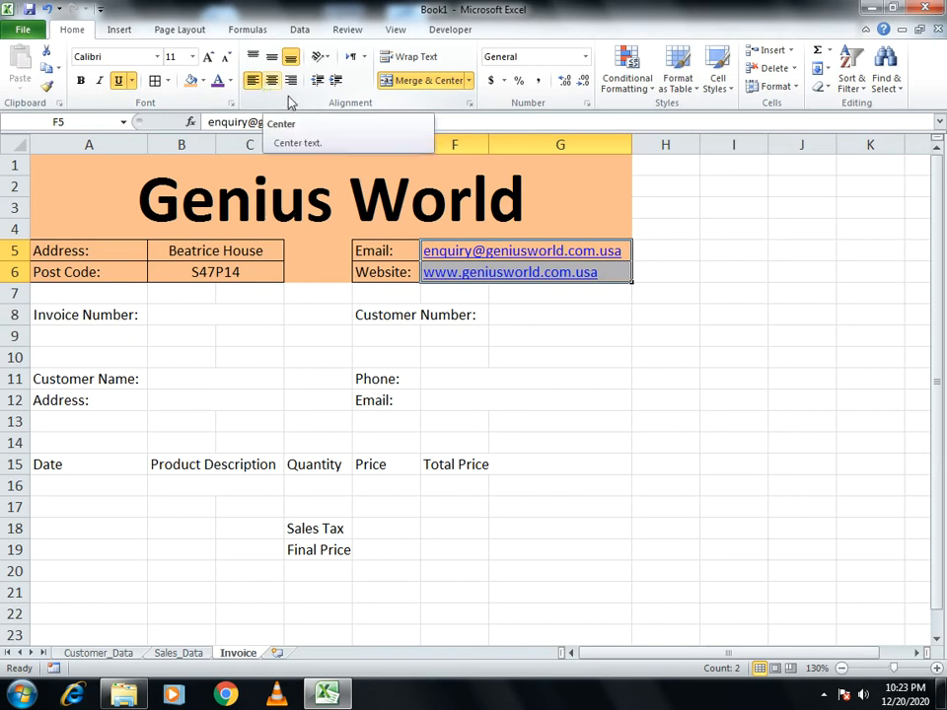
pyautogui.click(807, 401)
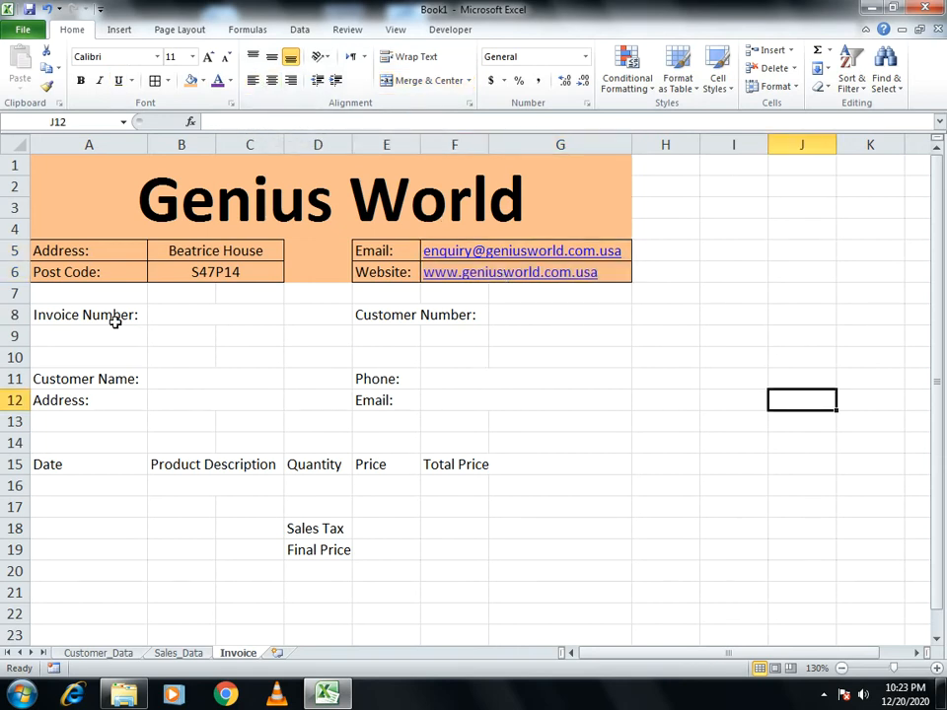
# Centre the row 15 column headers A15:G15
pyautogui.moveTo(77, 470); pyautogui.dragTo(554, 465)
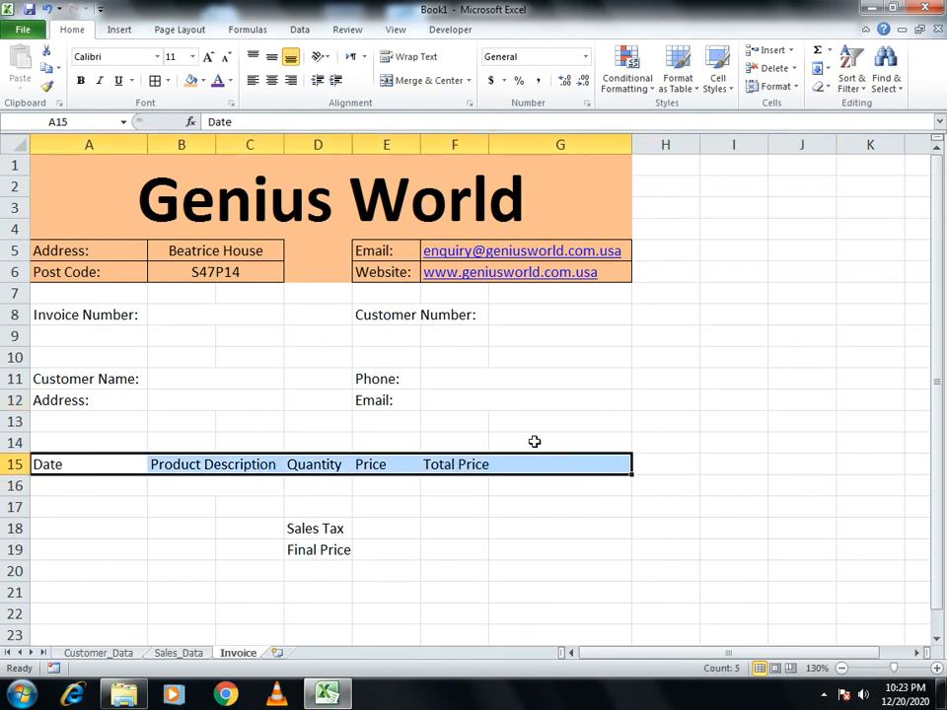
pyautogui.click(272, 82)
pyautogui.click(273, 83)
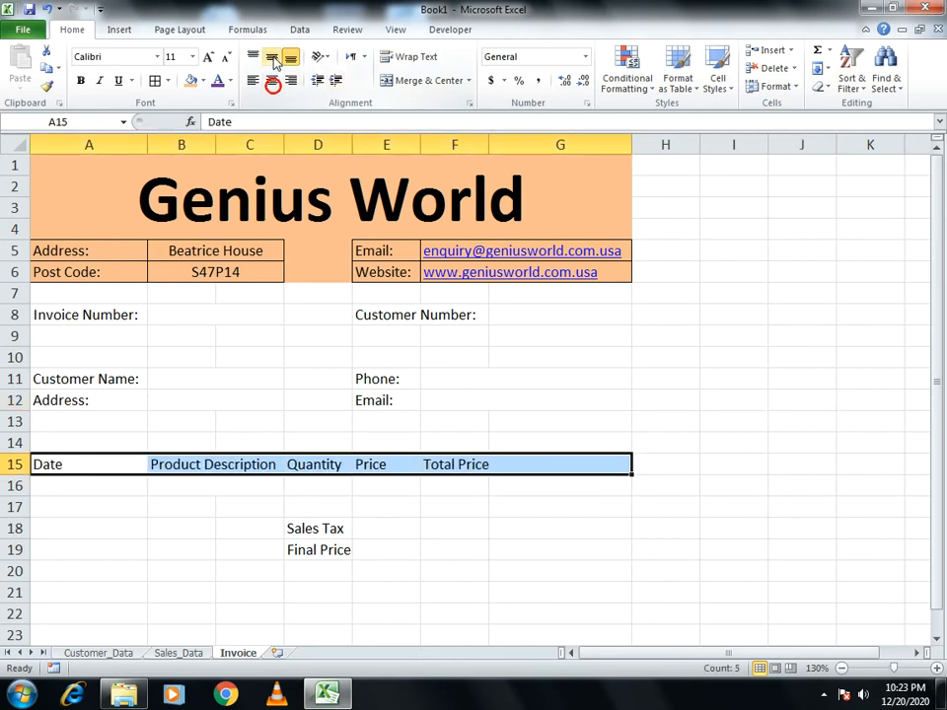
pyautogui.click(273, 83)
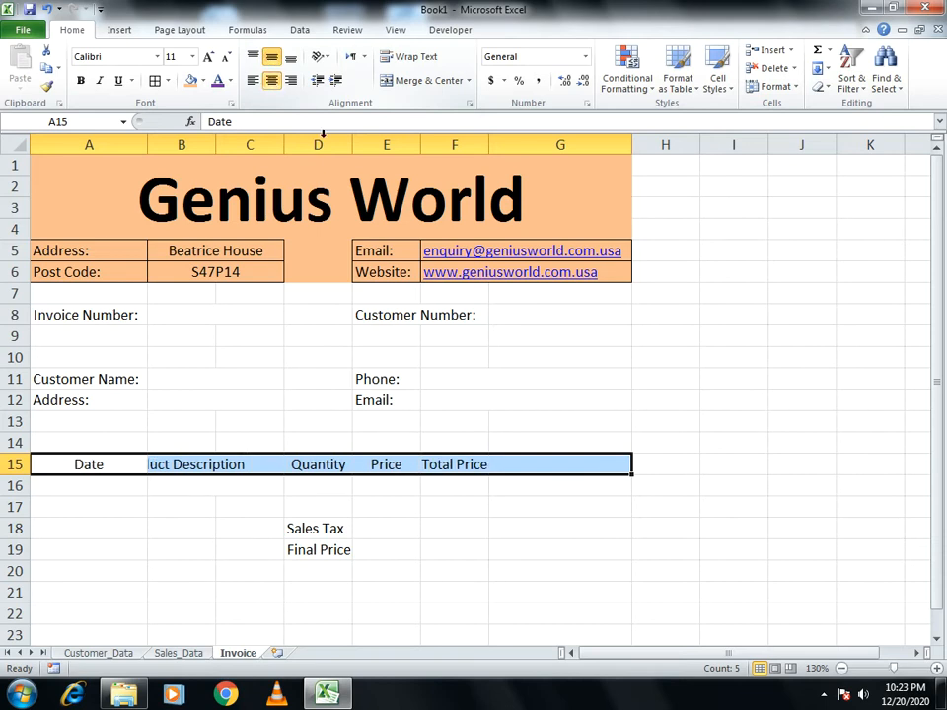
pyautogui.click(637, 523)
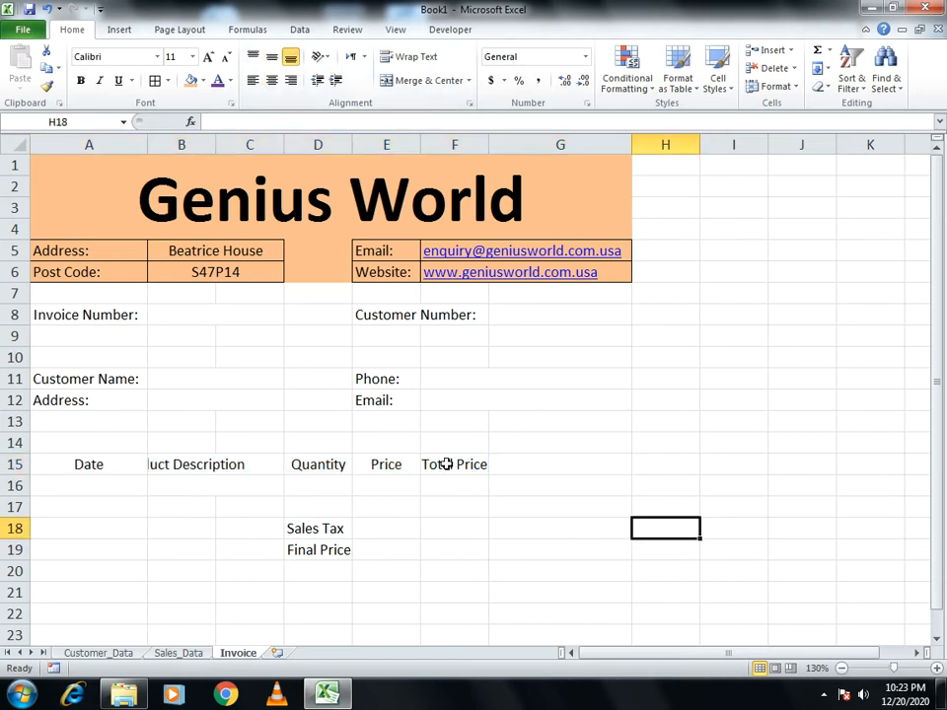
# Merge F15:G15 under Total Price and F18:G18 beside Sales Tax
pyautogui.moveTo(446, 464); pyautogui.dragTo(530, 466)
pyautogui.click(403, 80)
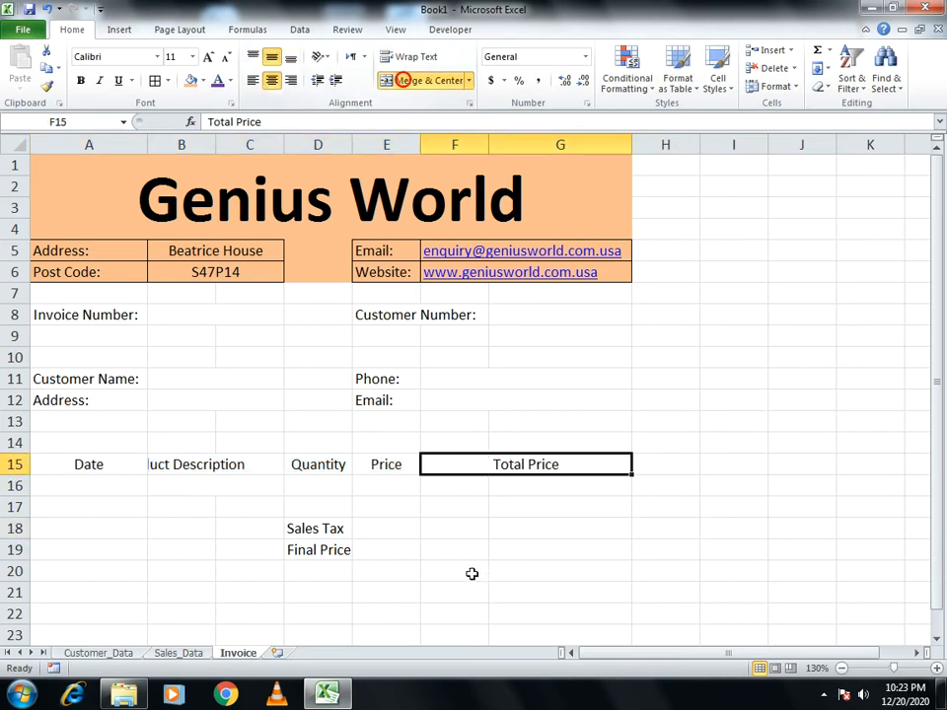
pyautogui.moveTo(444, 528); pyautogui.dragTo(552, 529)
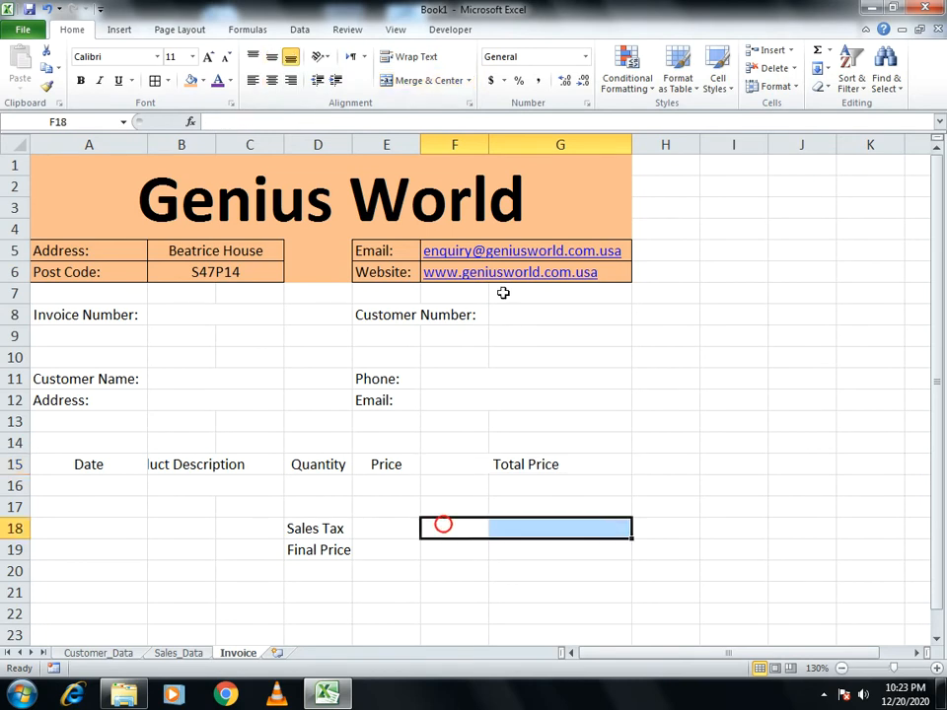
pyautogui.click(419, 87)
pyautogui.moveTo(450, 550); pyautogui.dragTo(630, 557)
# Merge F19:G19 beside Final Price and B15:C15 for Product Description
pyautogui.click(421, 85)
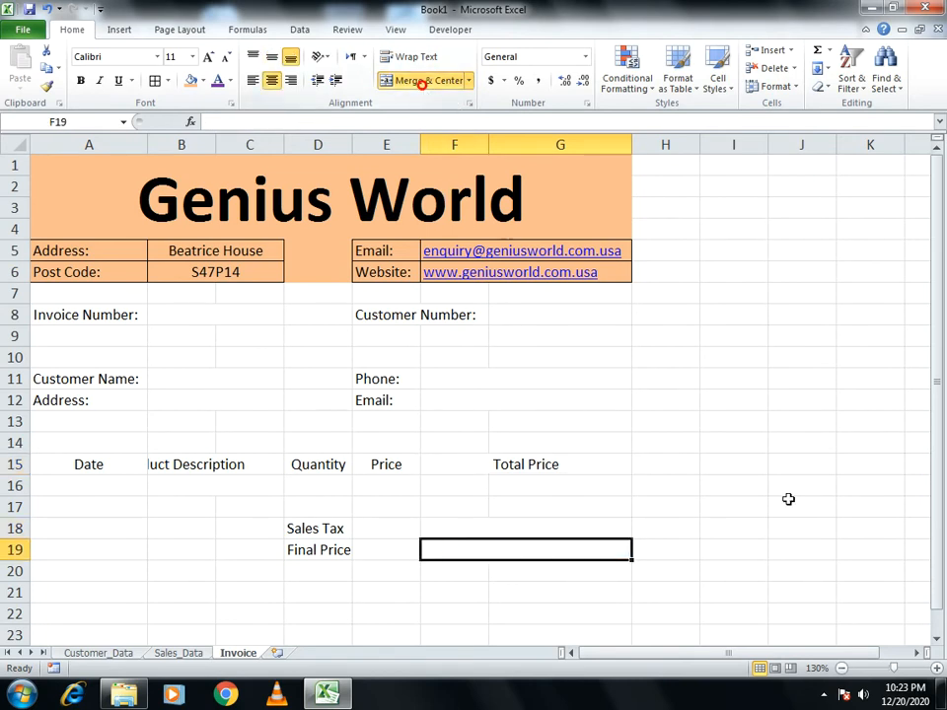
pyautogui.click(757, 512)
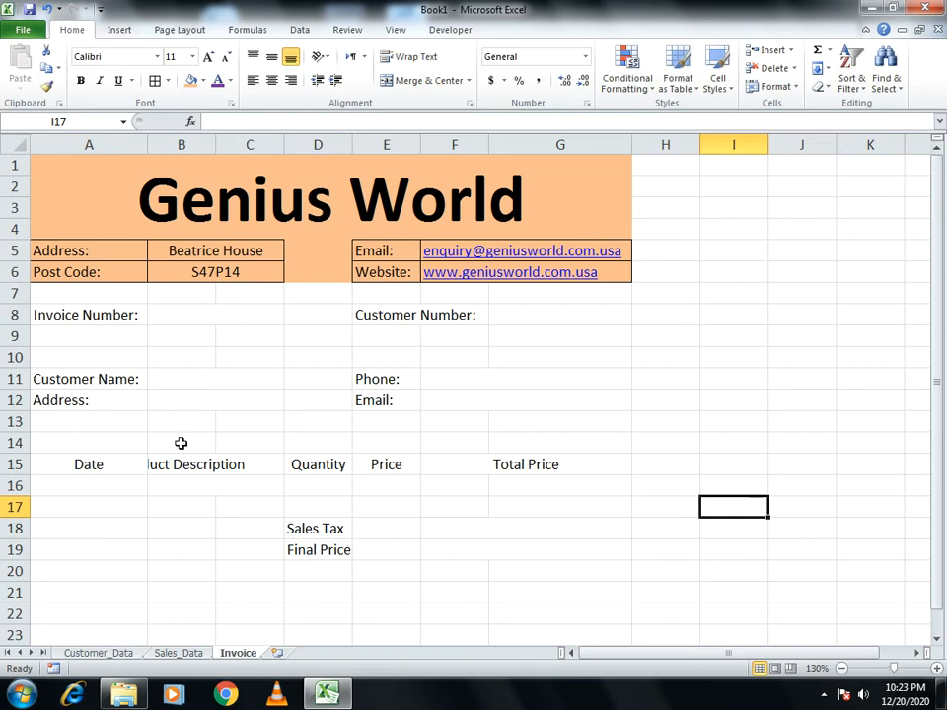
pyautogui.moveTo(174, 463); pyautogui.dragTo(259, 471)
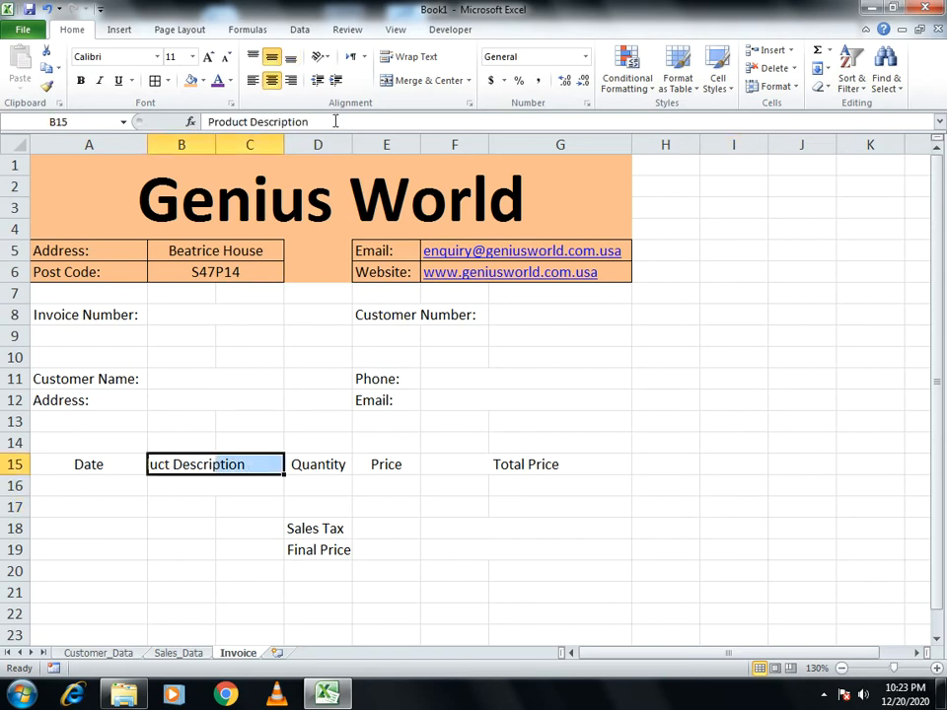
pyautogui.click(423, 81)
# Bold the item header row and border it together with the first item row
pyautogui.moveTo(92, 461); pyautogui.dragTo(511, 468)
pyautogui.click(81, 80)
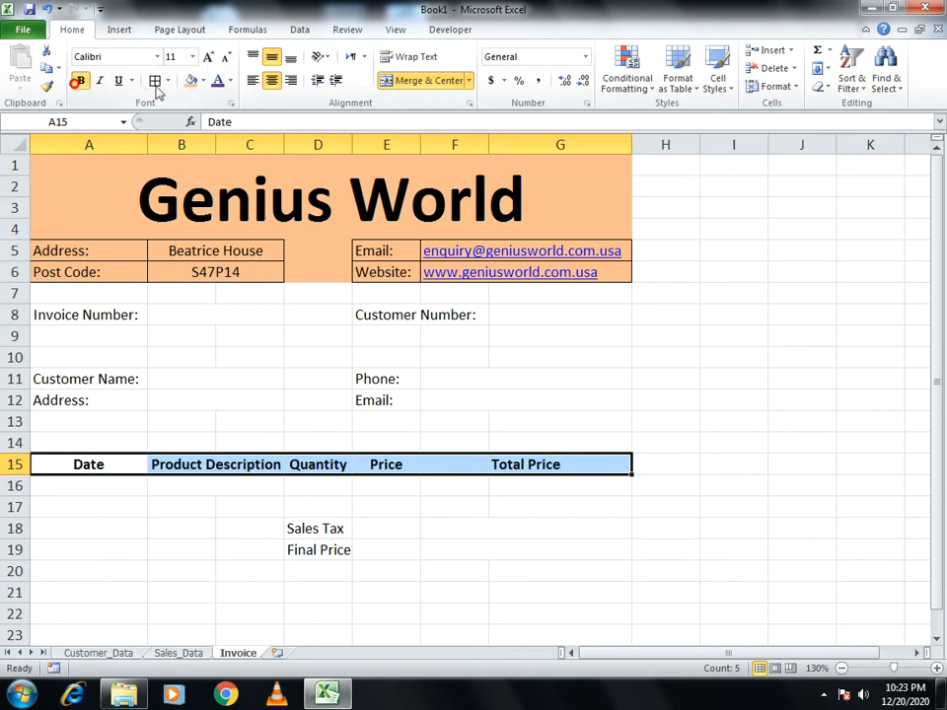
pyautogui.moveTo(75, 457); pyautogui.dragTo(504, 482)
pyautogui.click(153, 80)
# Merge the Customer Number label and border the Invoice Number, Customer Number, name/address and Phone/Email fields
pyautogui.moveTo(99, 316); pyautogui.dragTo(262, 316)
pyautogui.click(155, 80)
pyautogui.moveTo(366, 308); pyautogui.dragTo(509, 312)
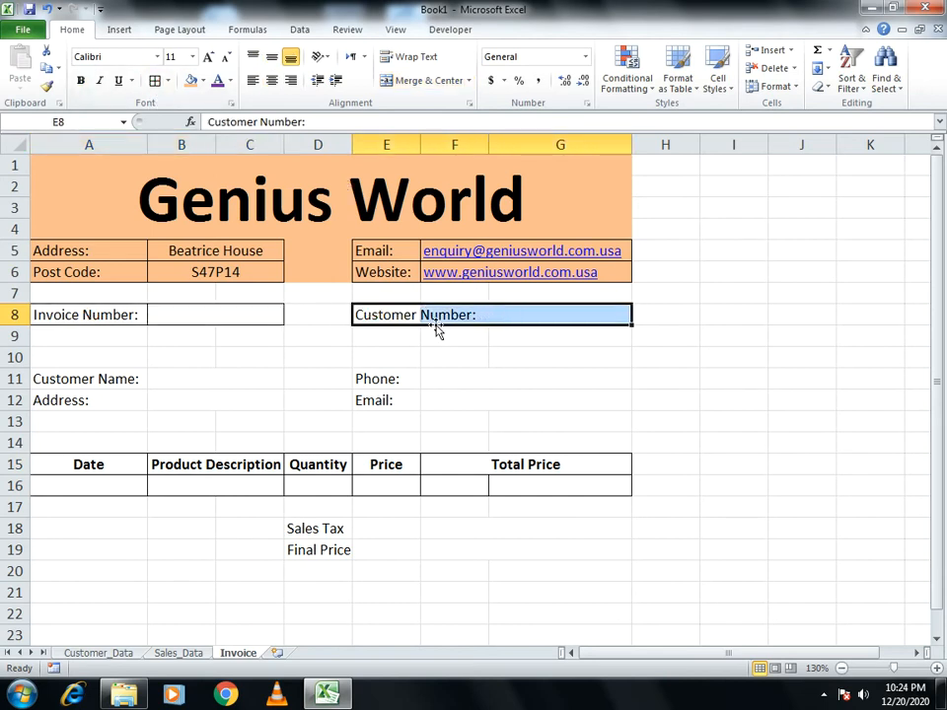
pyautogui.moveTo(394, 316); pyautogui.dragTo(503, 313)
pyautogui.click(431, 81)
pyautogui.click(155, 80)
pyautogui.moveTo(92, 376); pyautogui.dragTo(226, 395)
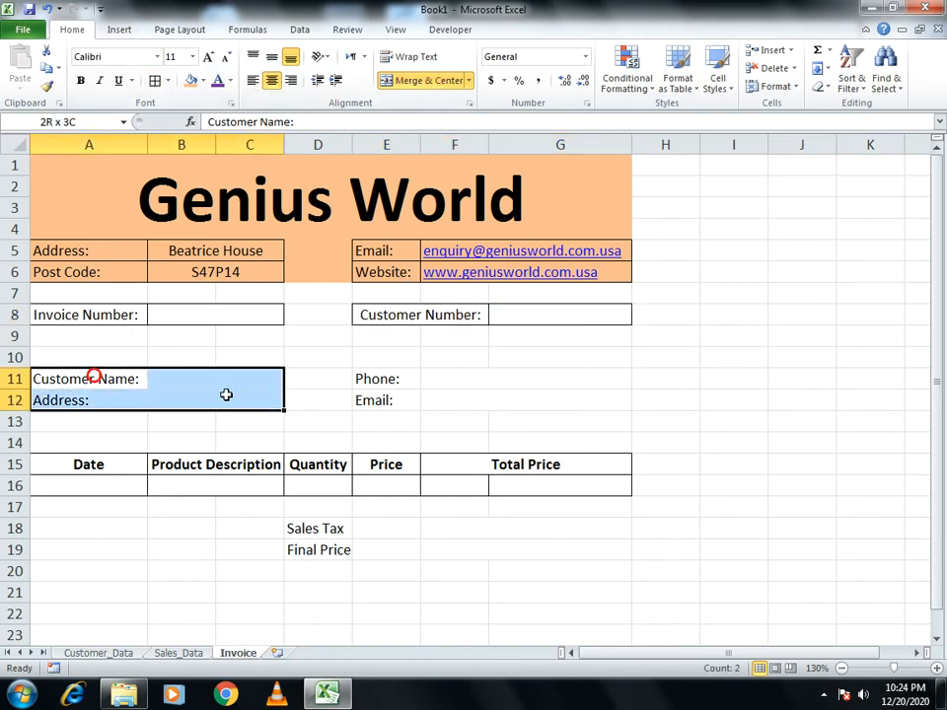
pyautogui.click(155, 80)
pyautogui.moveTo(410, 378); pyautogui.dragTo(535, 392)
pyautogui.click(155, 80)
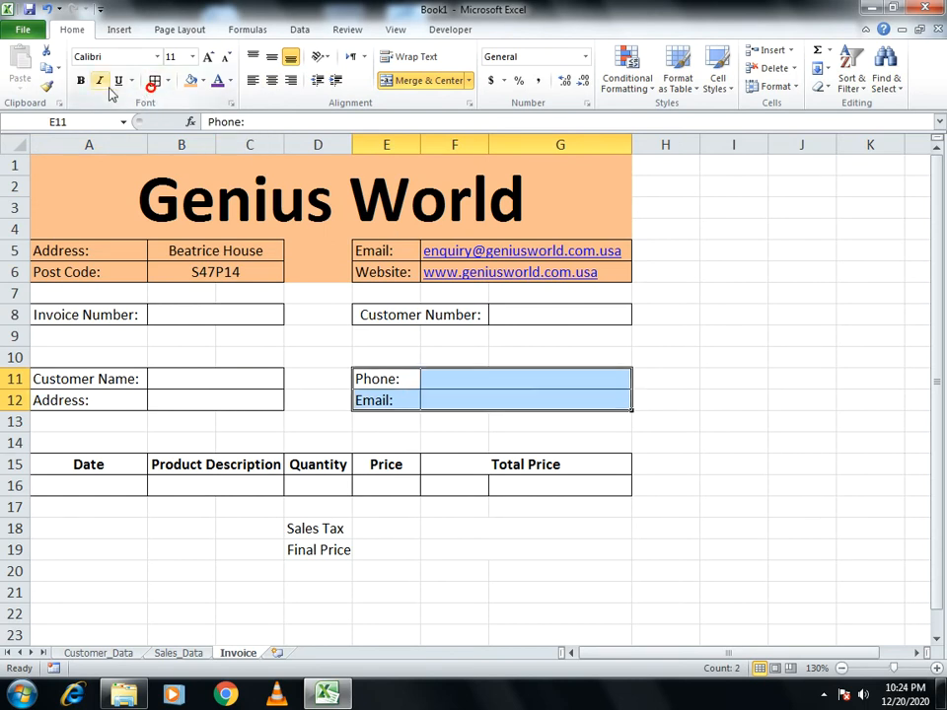
pyautogui.click(102, 318)
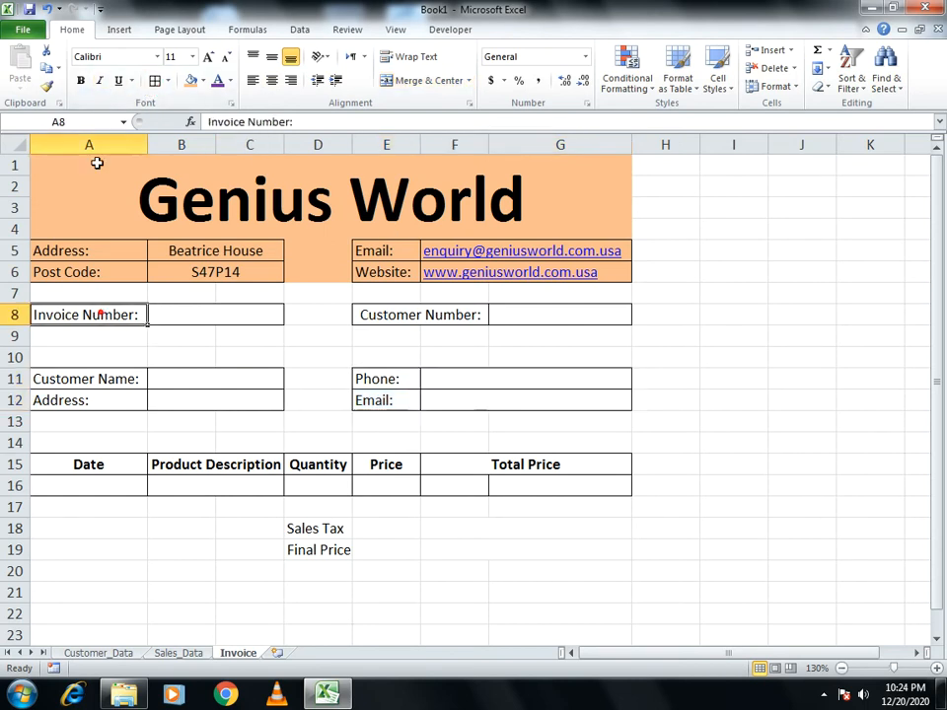
# Fill the Invoice Number label red and the Customer Number label green
pyautogui.click(204, 82)
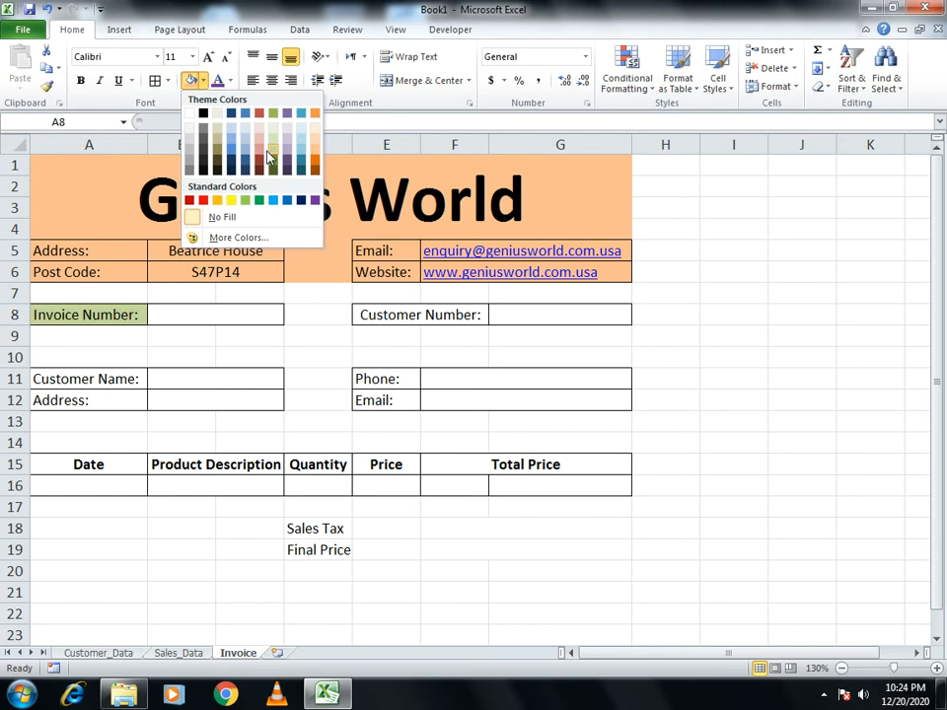
pyautogui.click(203, 202)
pyautogui.click(374, 315)
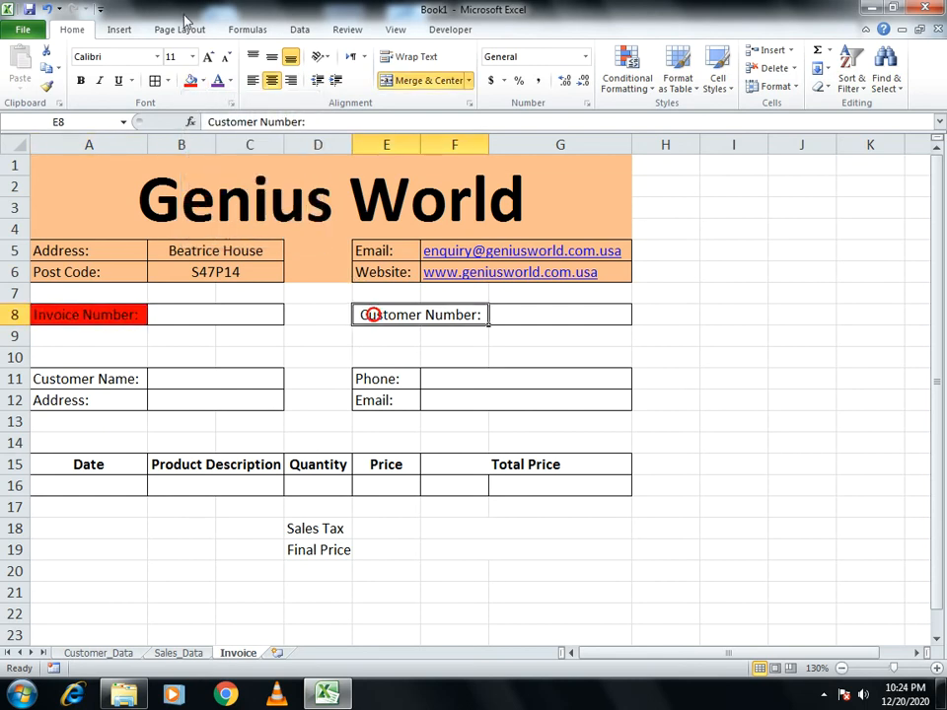
pyautogui.click(205, 82)
pyautogui.click(246, 201)
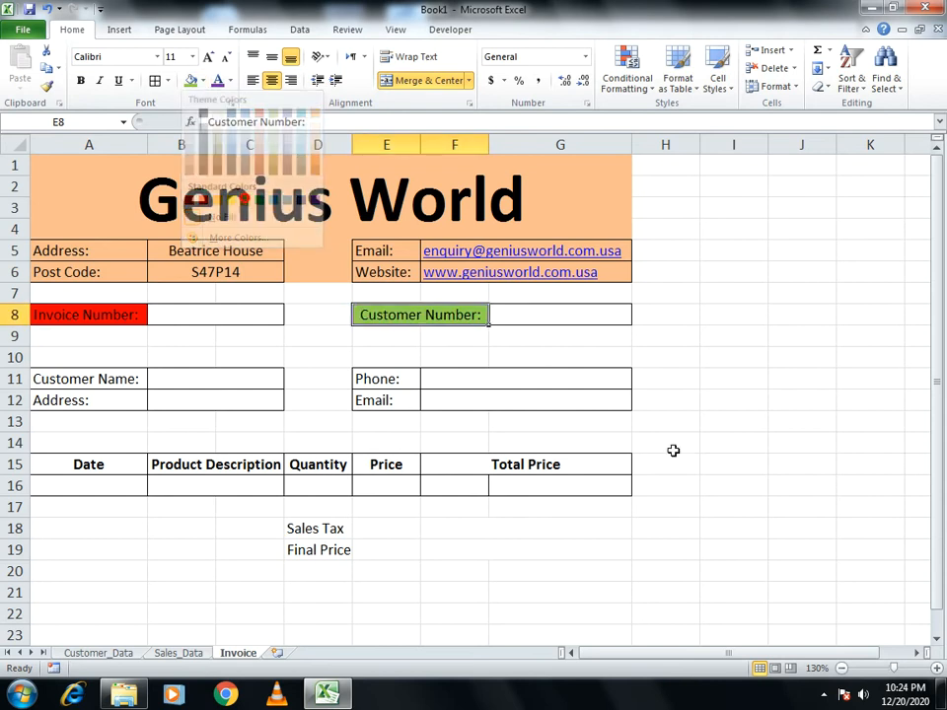
pyautogui.click(726, 463)
# Shade the Customer Name, Address, Phone and Email labels grey
pyautogui.click(95, 375)
pyautogui.hotkey('shift', 'Down')
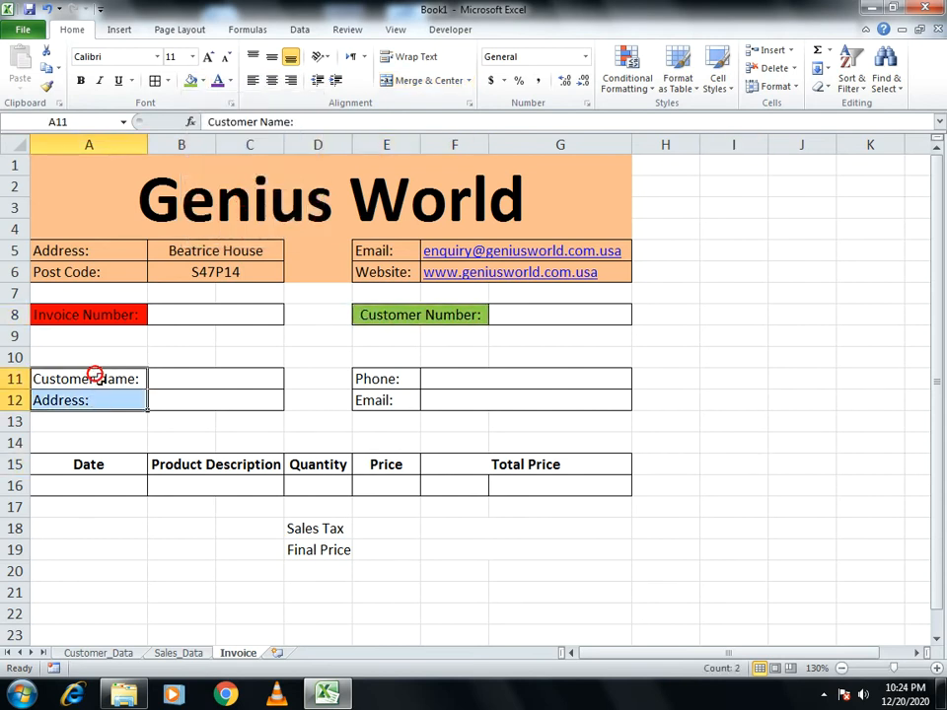
pyautogui.click(202, 82)
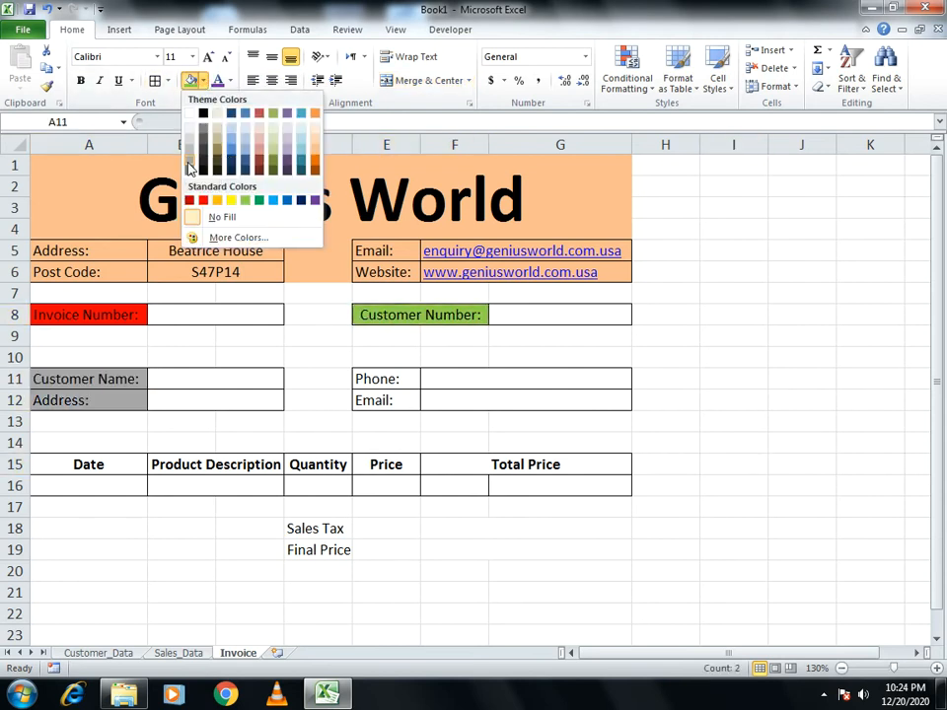
pyautogui.click(191, 169)
pyautogui.moveTo(376, 379); pyautogui.dragTo(382, 401)
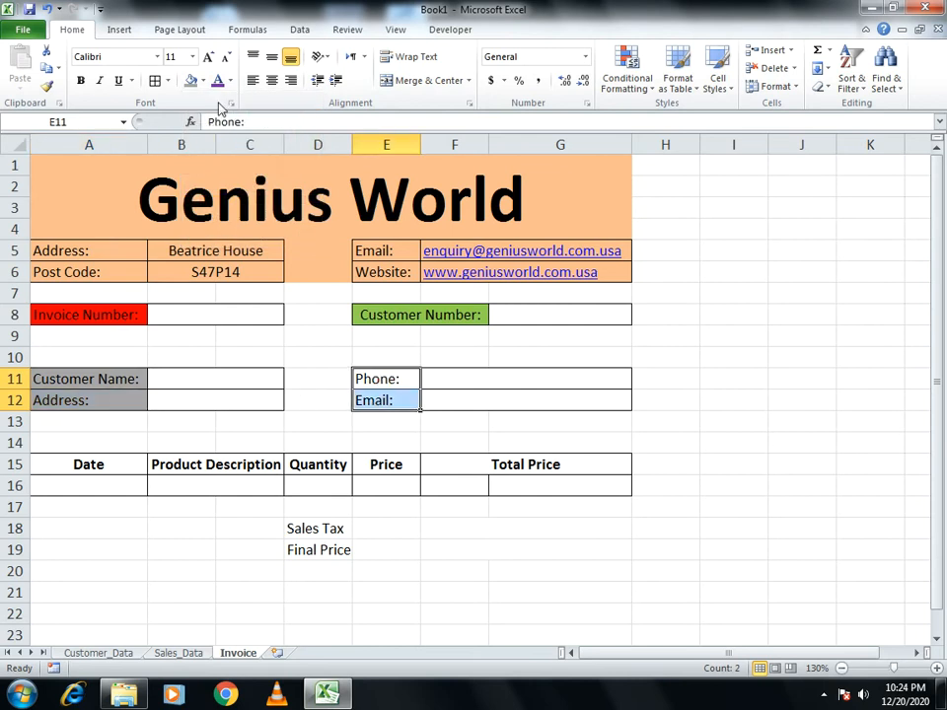
pyautogui.click(193, 83)
# Fill the item header row A15:G15 light blue
pyautogui.moveTo(116, 465); pyautogui.dragTo(573, 471)
pyautogui.click(202, 81)
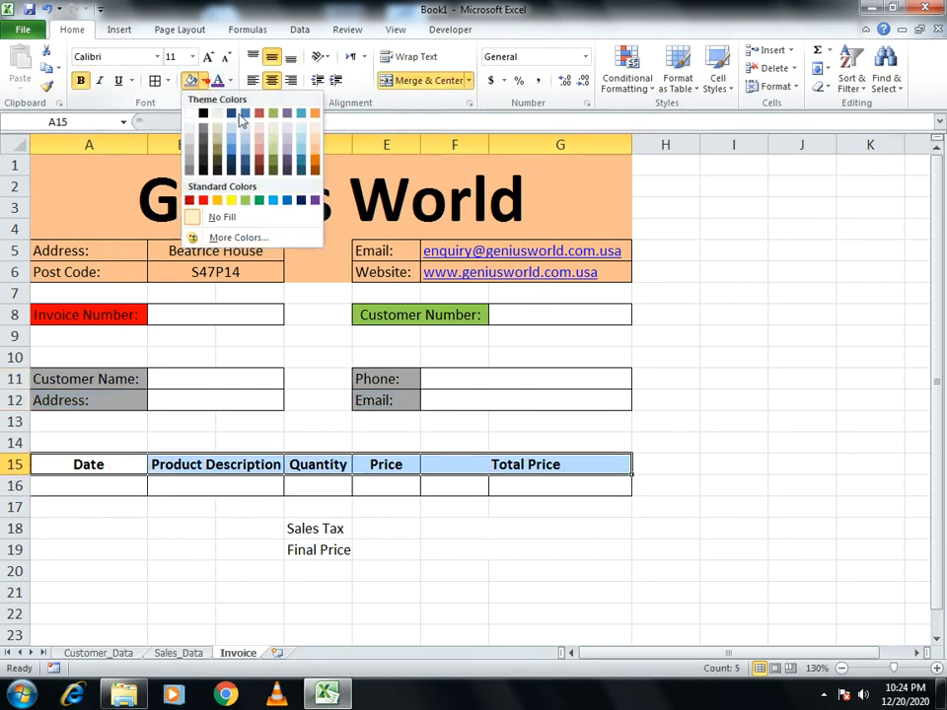
pyautogui.click(302, 148)
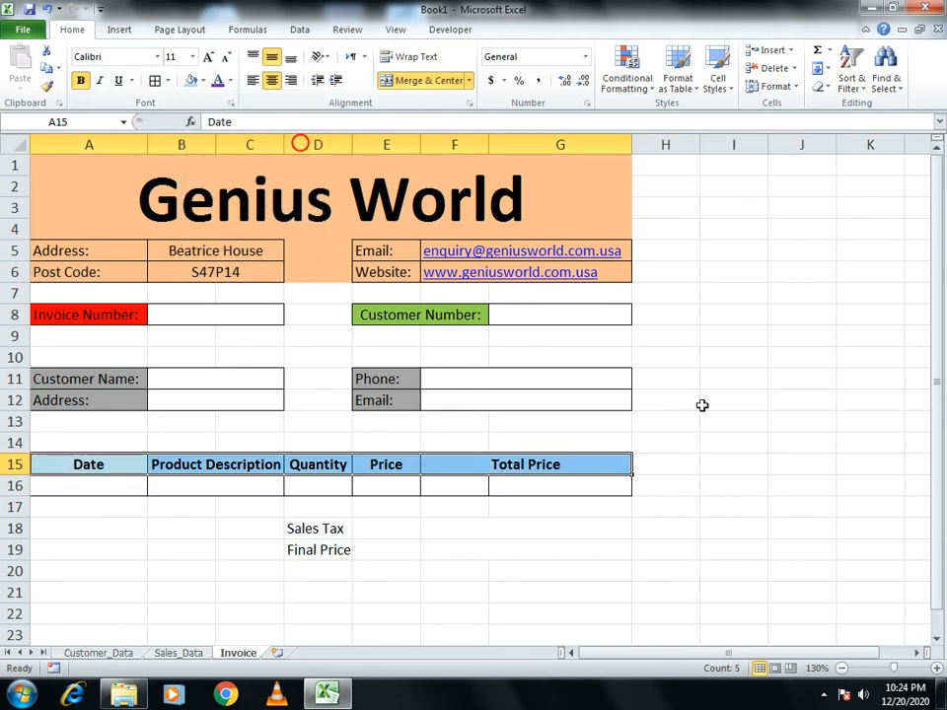
pyautogui.click(701, 401)
pyautogui.moveTo(96, 169); pyautogui.dragTo(485, 544)
# Merge the value cells beside Sales Tax and Final Price across E to G
pyautogui.click(612, 542)
pyautogui.moveTo(385, 528); pyautogui.dragTo(479, 548)
pyautogui.moveTo(316, 536); pyautogui.dragTo(455, 544)
pyautogui.click(455, 546)
pyautogui.moveTo(396, 532); pyautogui.dragTo(475, 524)
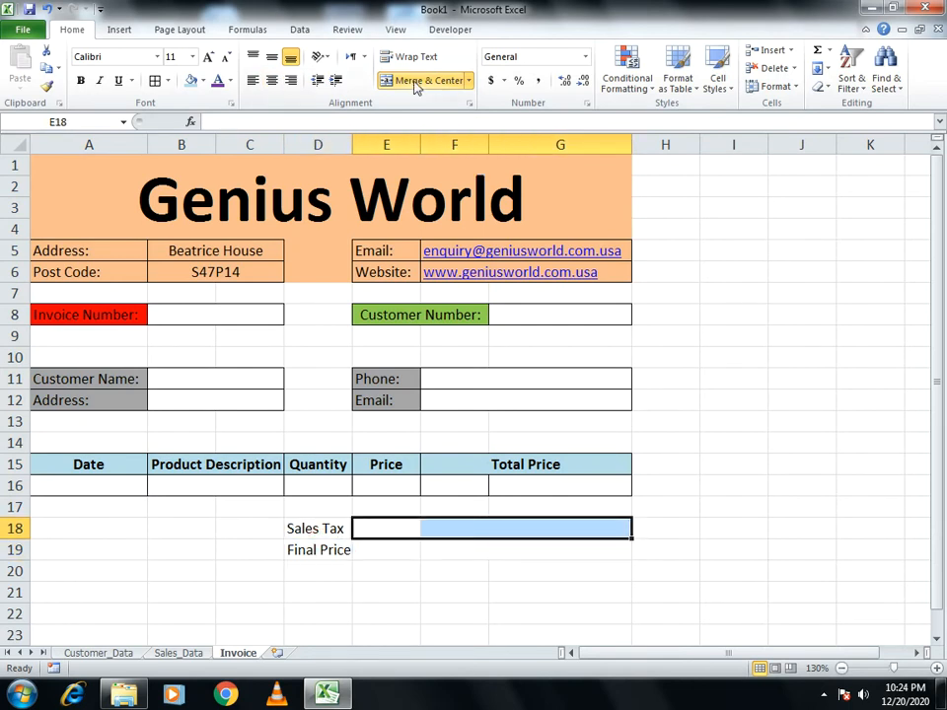
pyautogui.moveTo(401, 545); pyautogui.dragTo(523, 552)
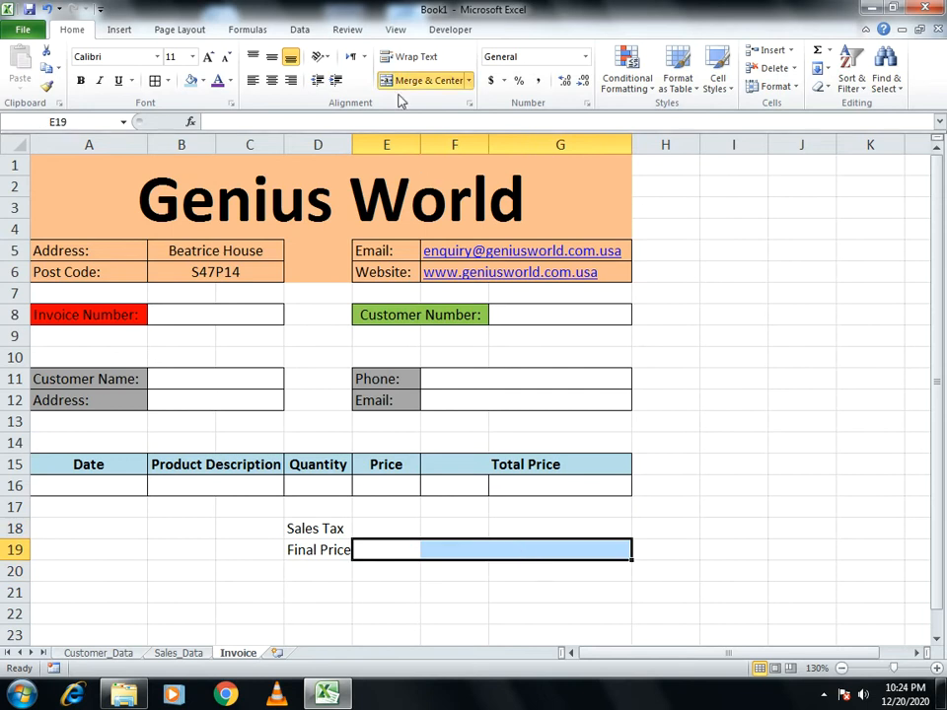
pyautogui.moveTo(448, 532); pyautogui.dragTo(461, 553)
pyautogui.moveTo(401, 536); pyautogui.dragTo(548, 530)
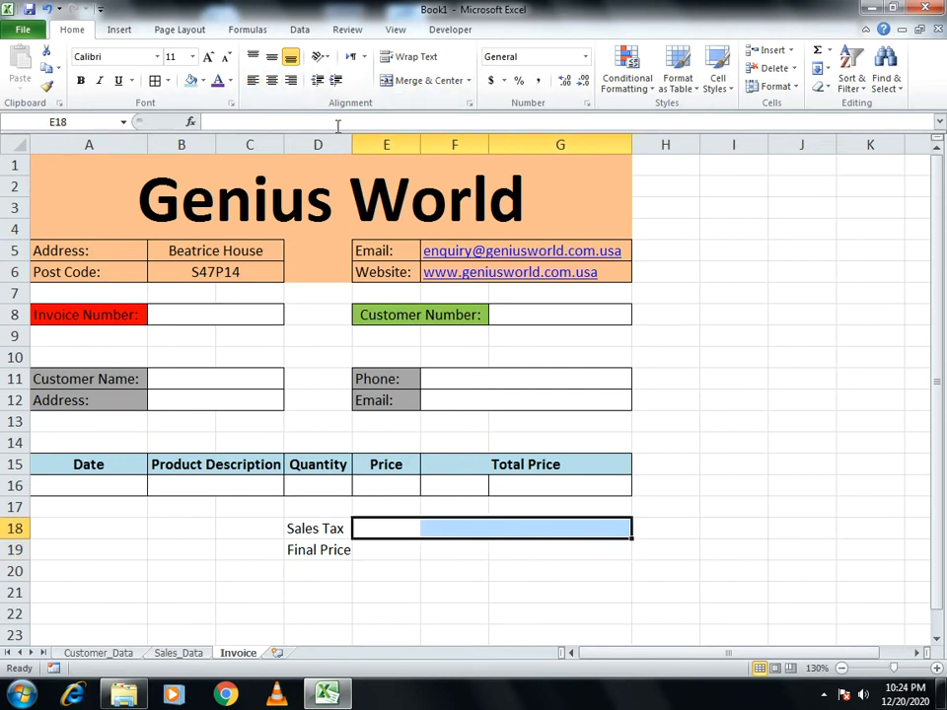
pyautogui.click(444, 83)
pyautogui.moveTo(390, 550); pyautogui.dragTo(583, 552)
pyautogui.click(434, 83)
pyautogui.click(687, 551)
# Centre both merged total value cells horizontally and vertically
pyautogui.click(405, 530)
pyautogui.moveTo(403, 530); pyautogui.dragTo(402, 546)
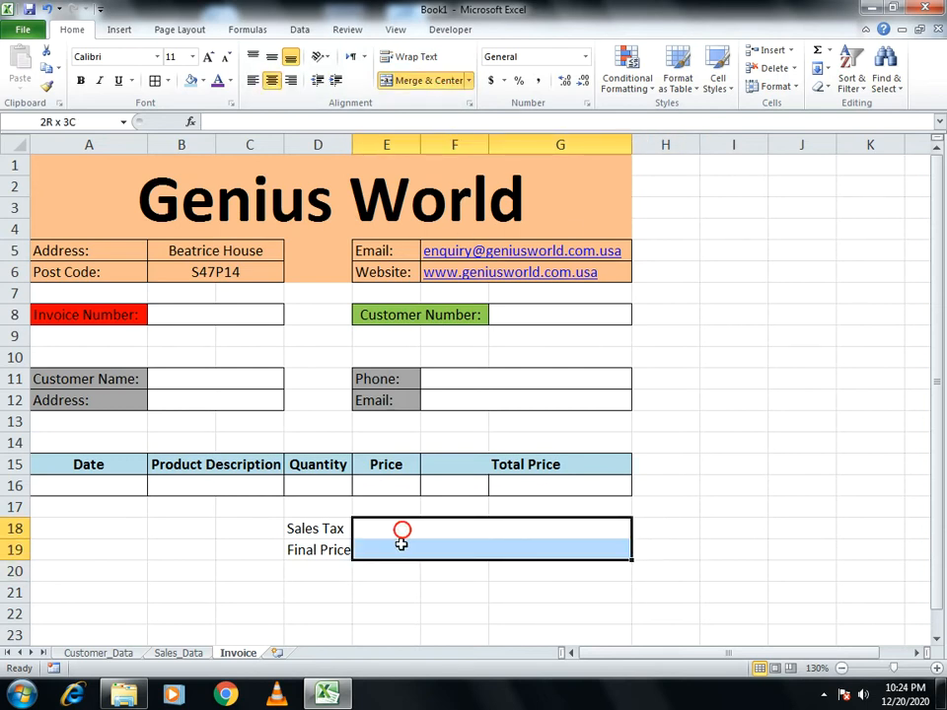
pyautogui.click(274, 56)
pyautogui.click(273, 83)
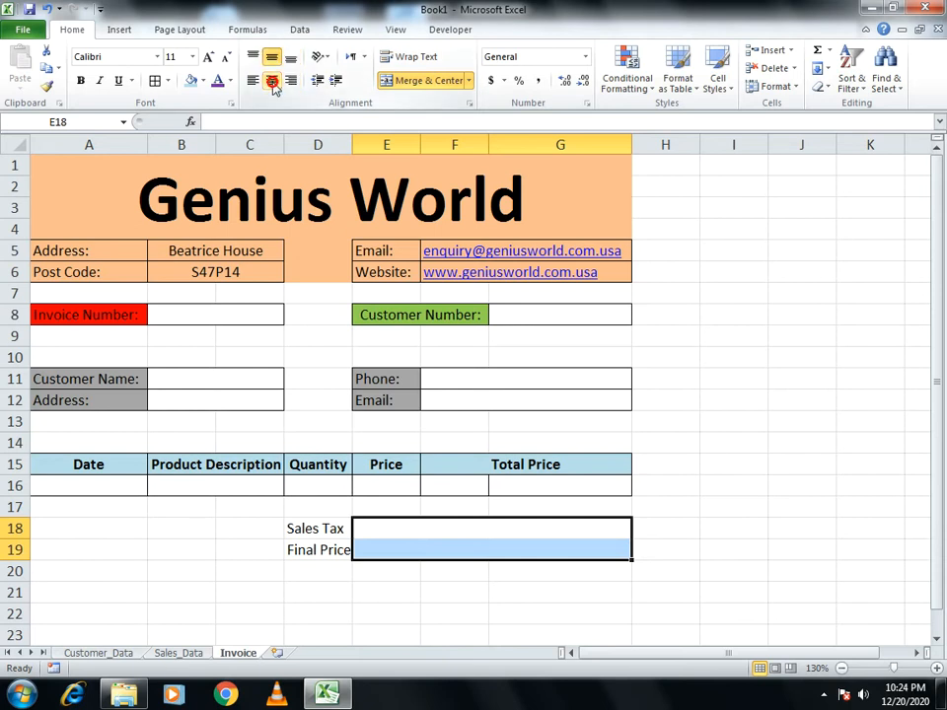
pyautogui.click(797, 507)
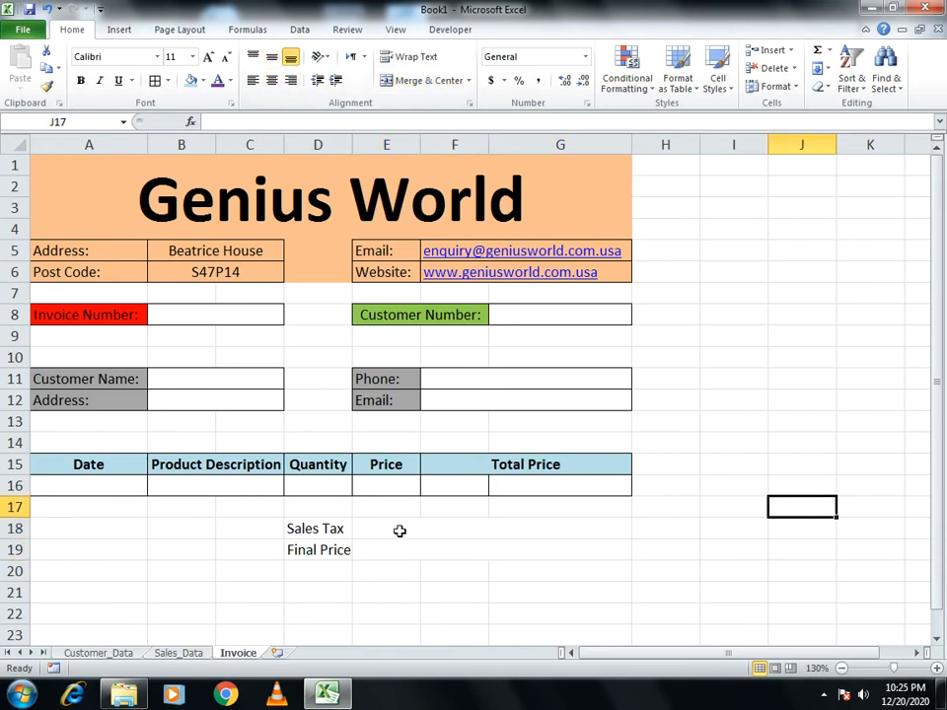
# Make the Sales Tax and Final Price labels bold
pyautogui.moveTo(343, 533); pyautogui.dragTo(318, 549)
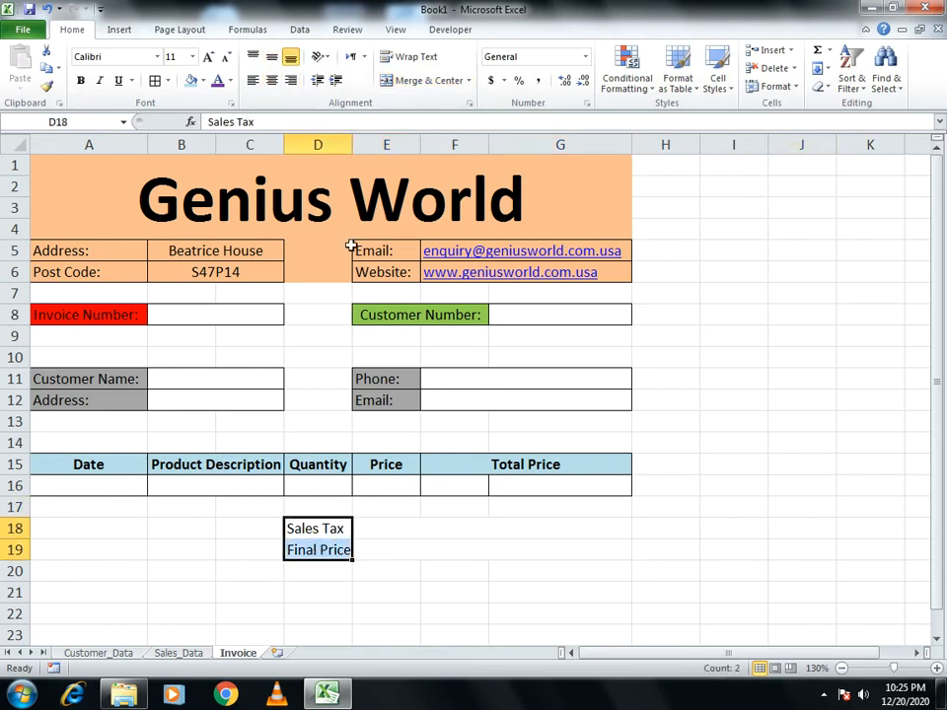
pyautogui.click(81, 80)
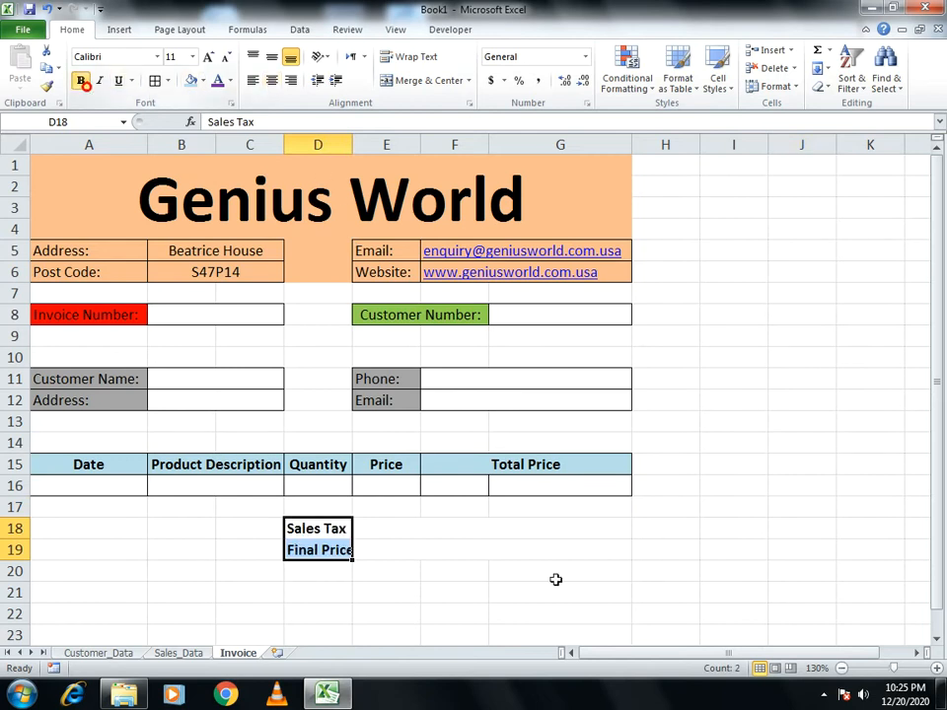
pyautogui.click(548, 584)
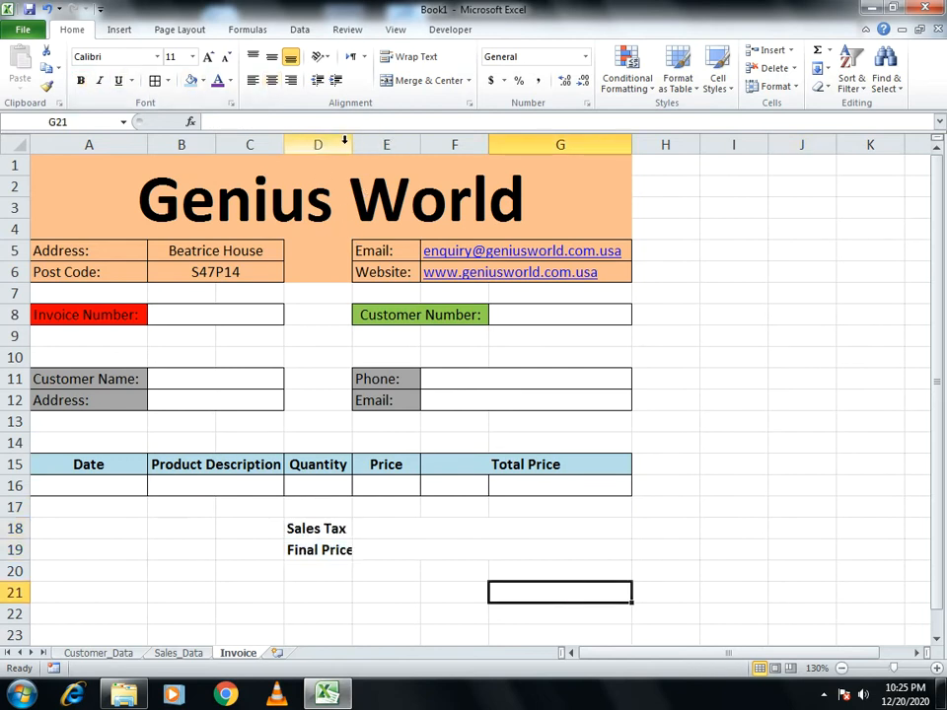
pyautogui.click(285, 145)
# Autofit column D and merge the empty block A17:C19 left of the totals
pyautogui.doubleClick(353, 145)
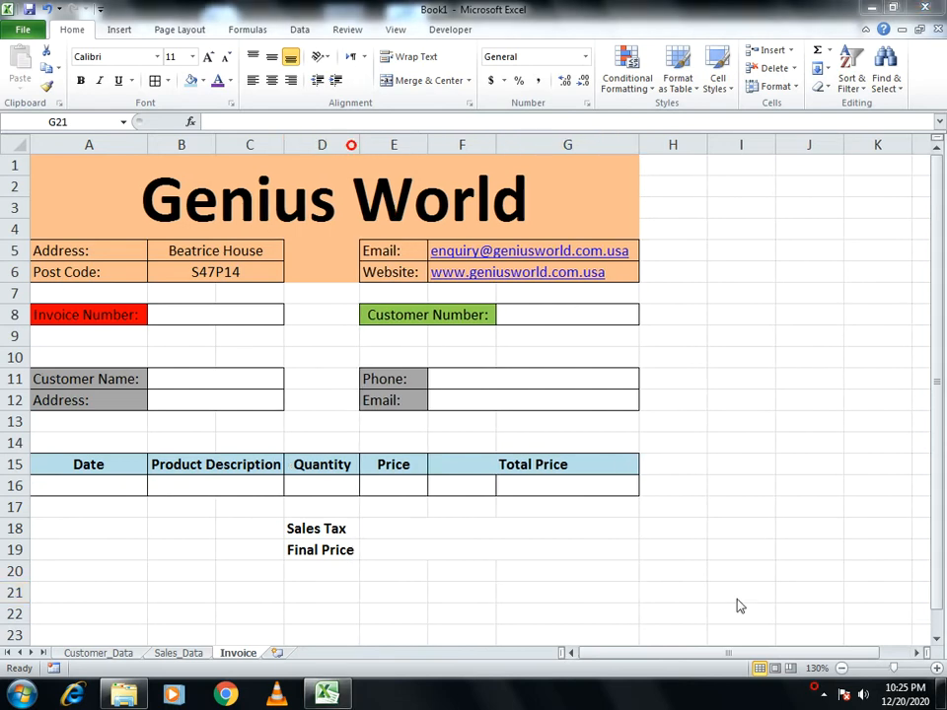
pyautogui.moveTo(124, 505); pyautogui.dragTo(267, 555)
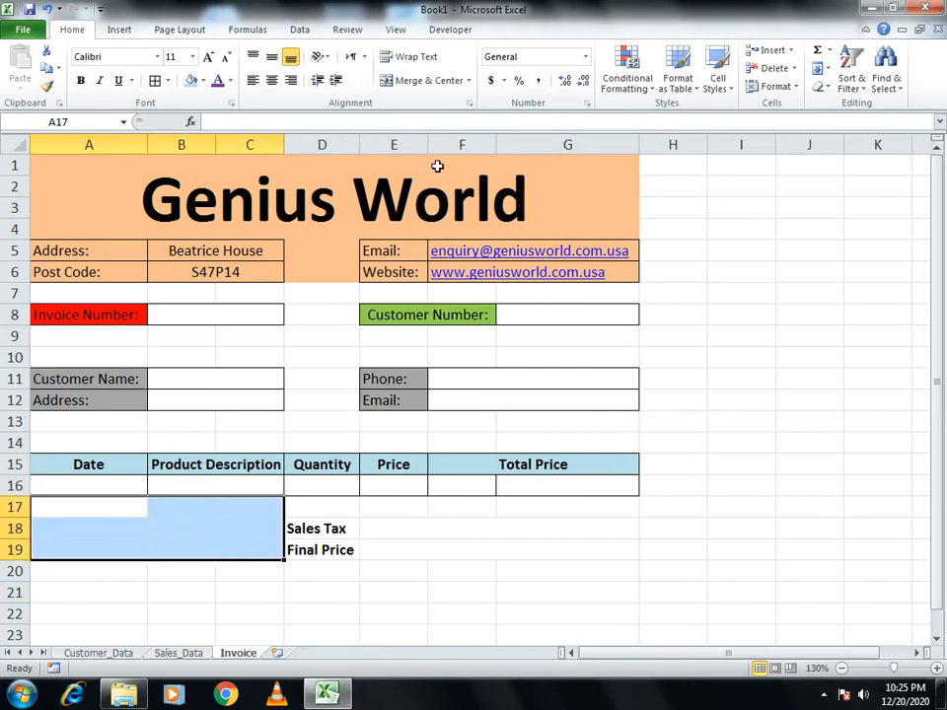
pyautogui.click(423, 80)
# Put a thick box border around the whole invoice area A1:G19
pyautogui.moveTo(116, 176); pyautogui.dragTo(507, 528)
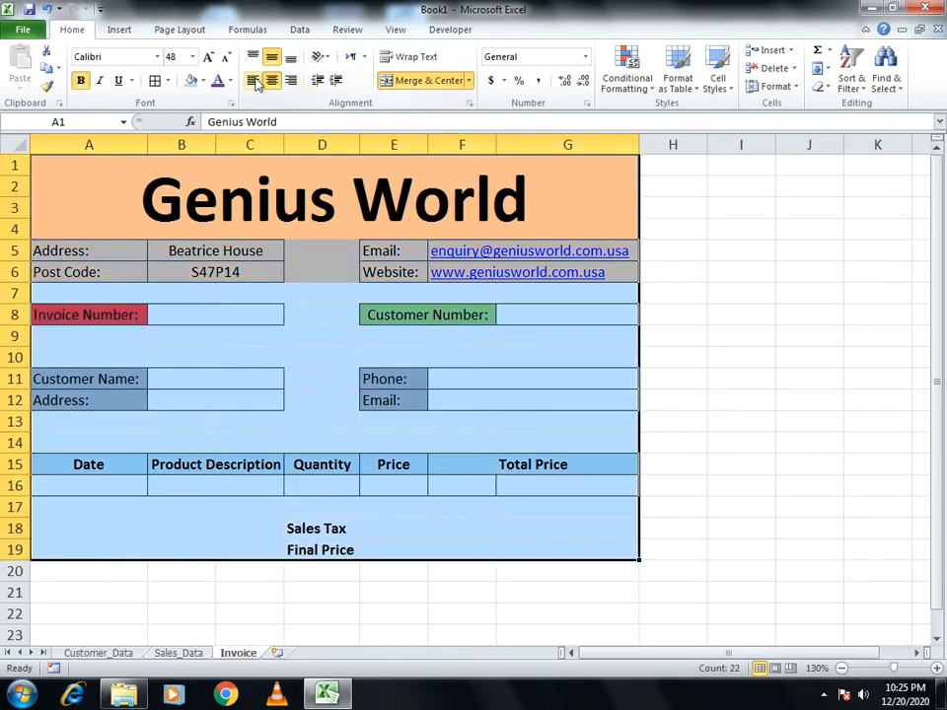
pyautogui.click(167, 81)
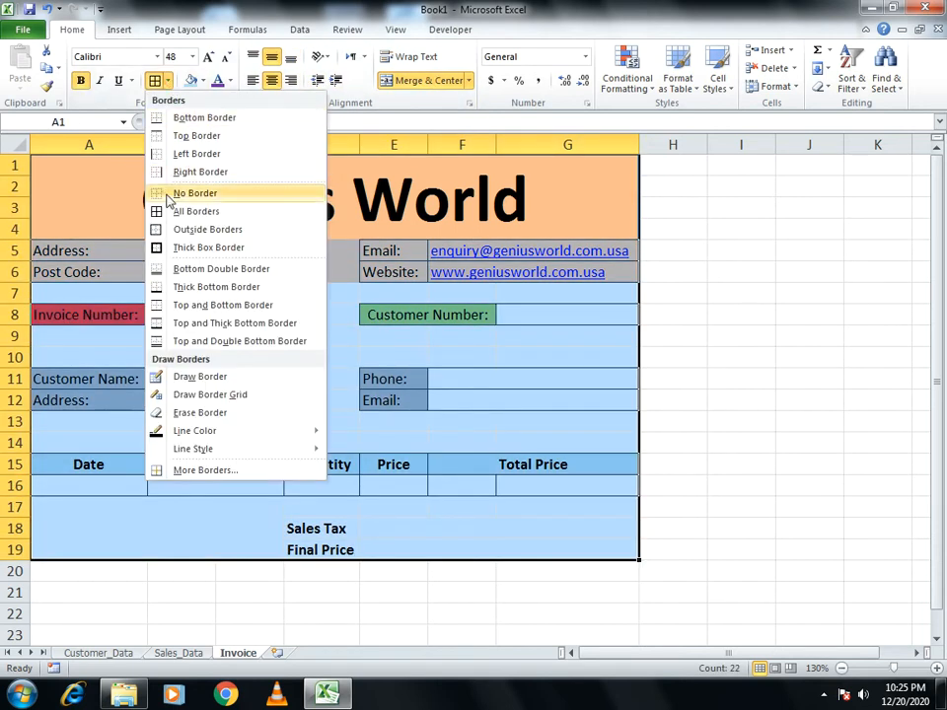
pyautogui.click(153, 248)
pyautogui.click(804, 478)
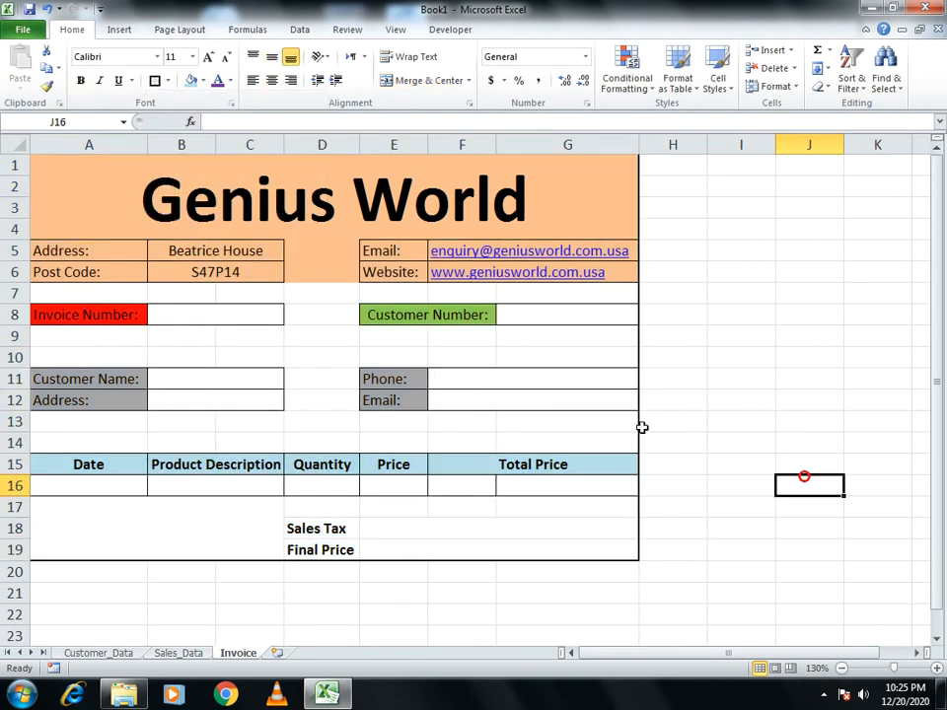
# Apply All Borders to the totals rows D18:G19 and switch to the Customer_Data sheet
pyautogui.moveTo(326, 529); pyautogui.dragTo(552, 549)
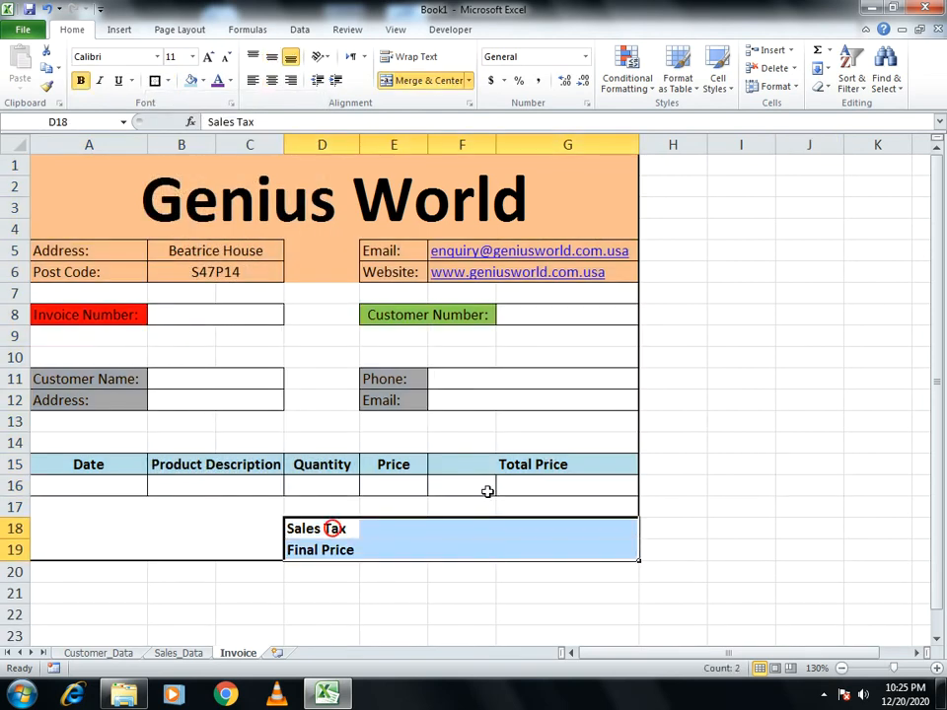
pyautogui.click(168, 81)
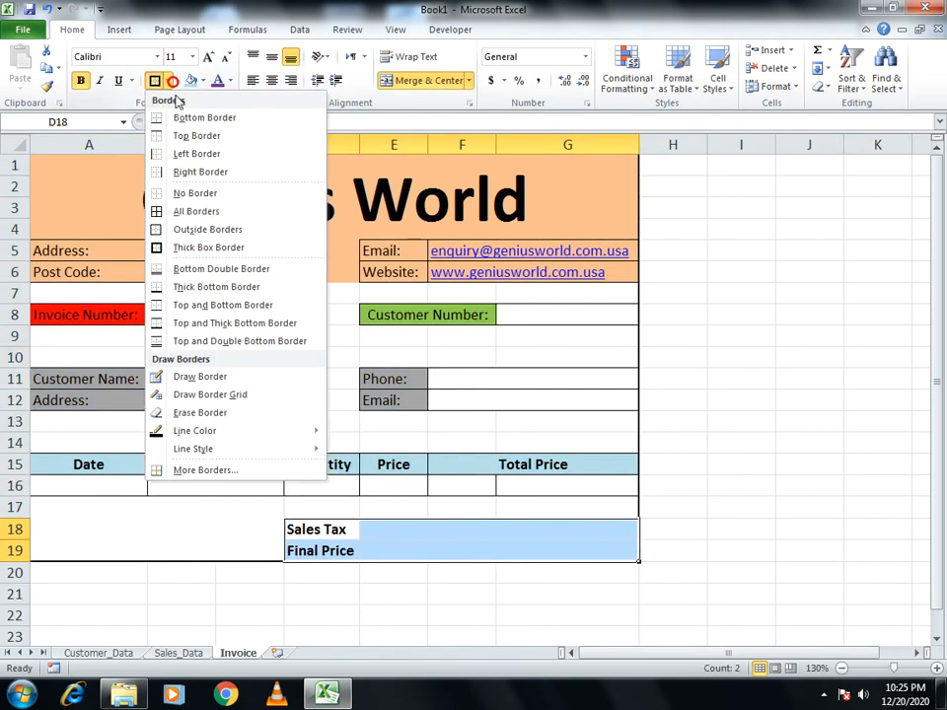
pyautogui.click(181, 211)
pyautogui.click(696, 595)
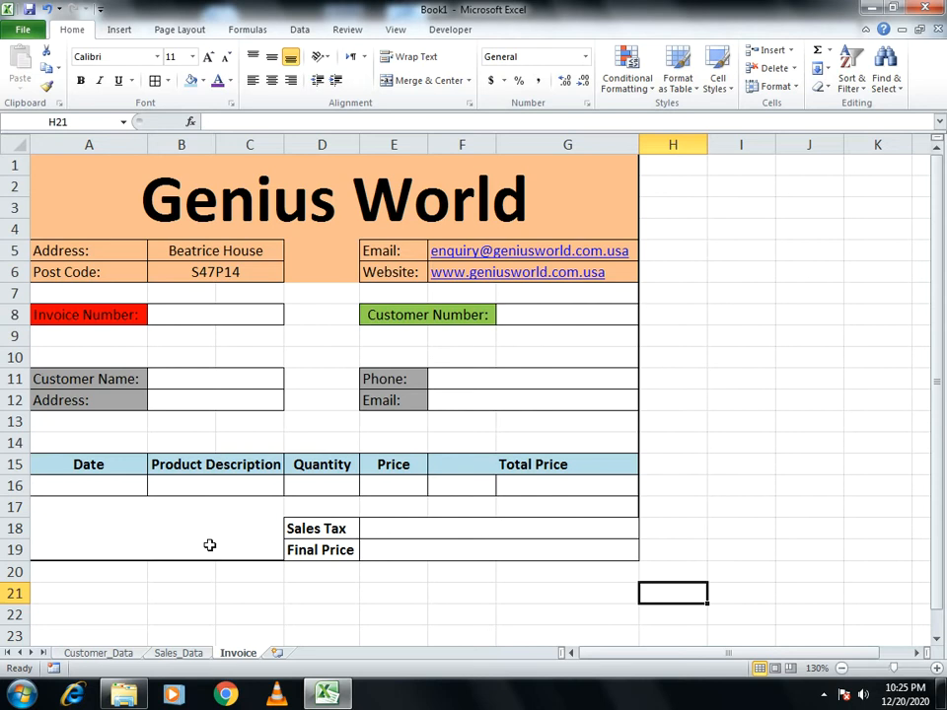
pyautogui.click(124, 654)
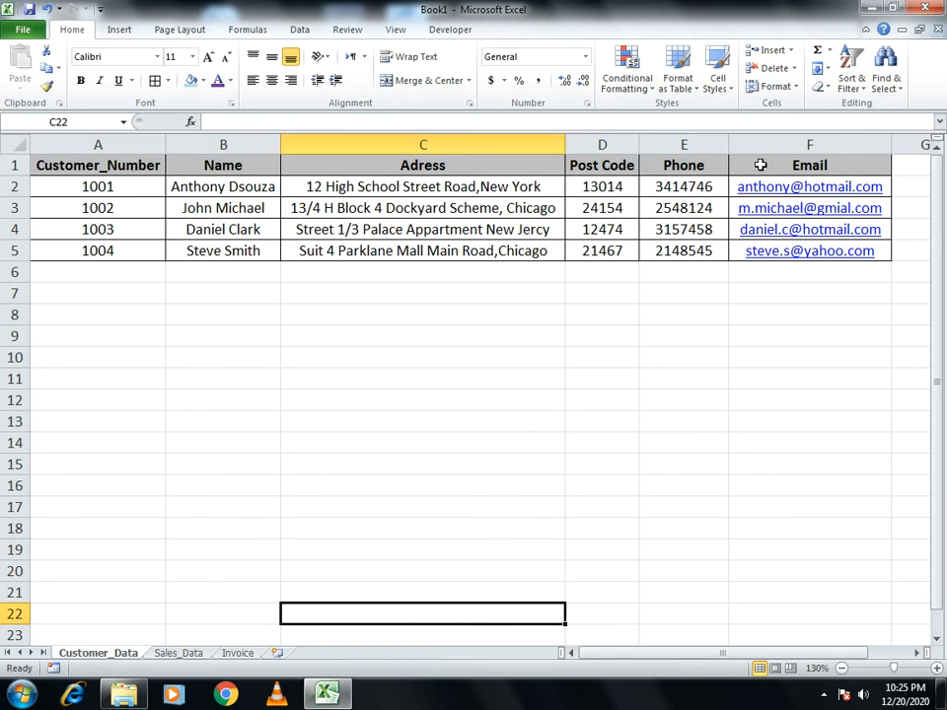
# Flip through the Sales_Data and Customer_Data sheets, finishing back on the Invoice sheet
pyautogui.click(177, 639)
pyautogui.click(179, 653)
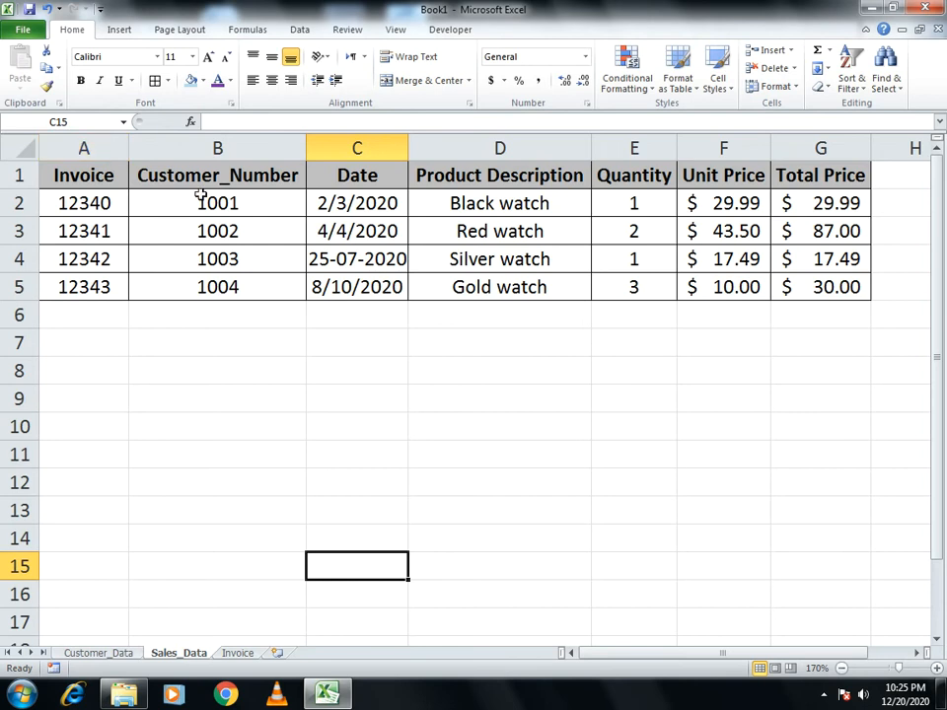
pyautogui.click(98, 654)
pyautogui.click(235, 653)
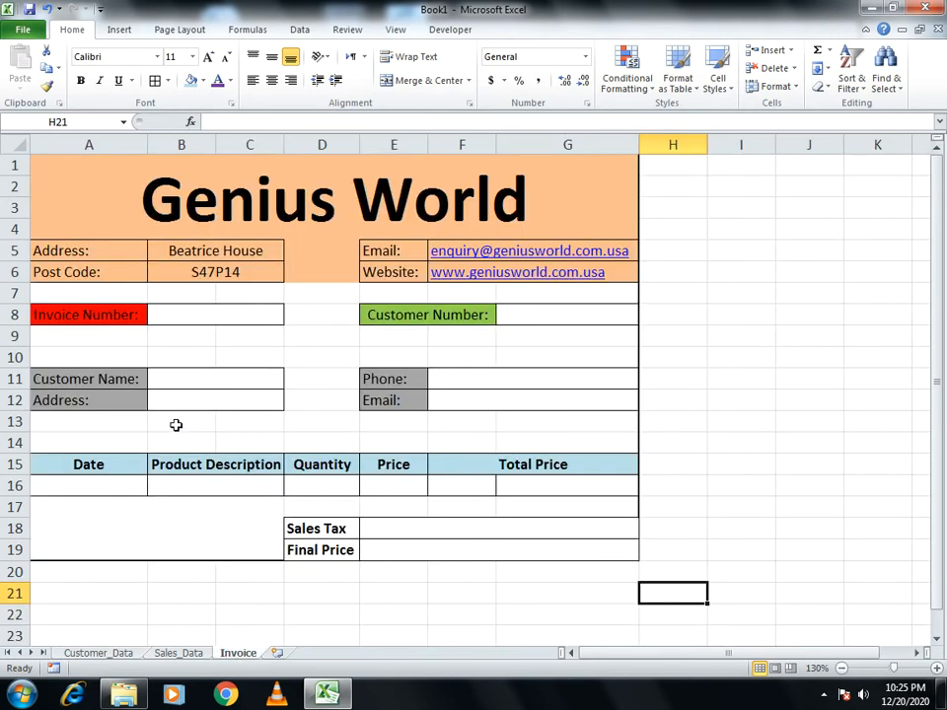
pyautogui.click(103, 655)
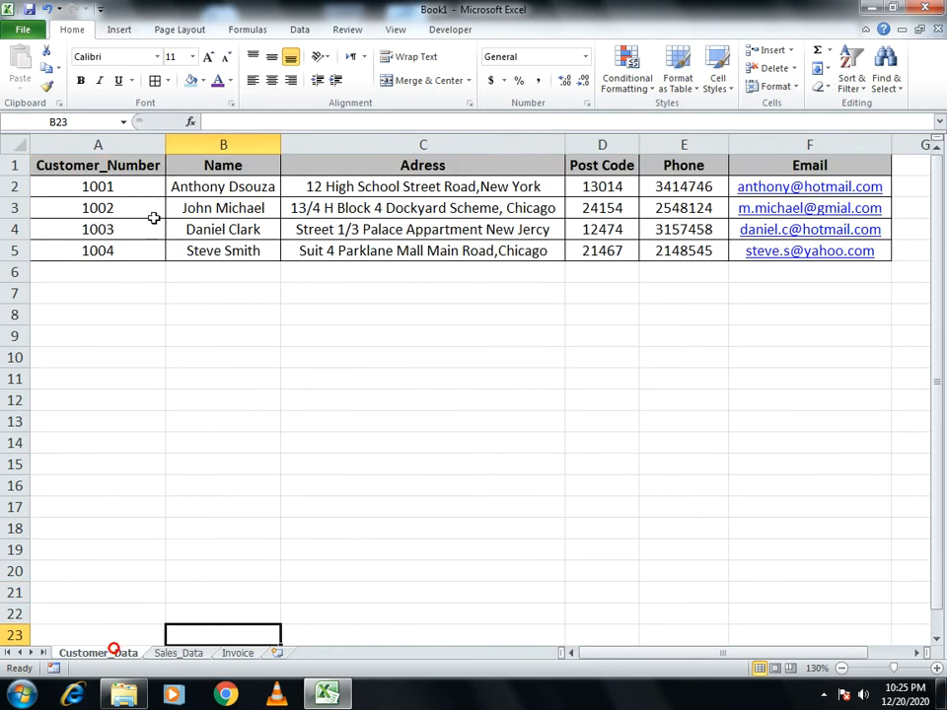
pyautogui.click(240, 654)
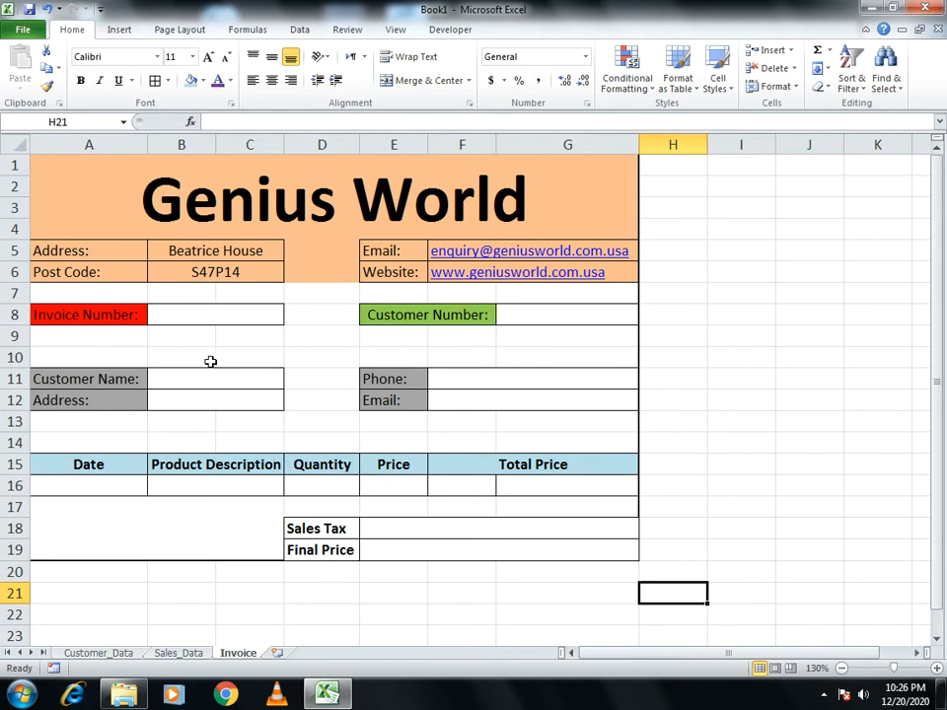
pyautogui.click(171, 655)
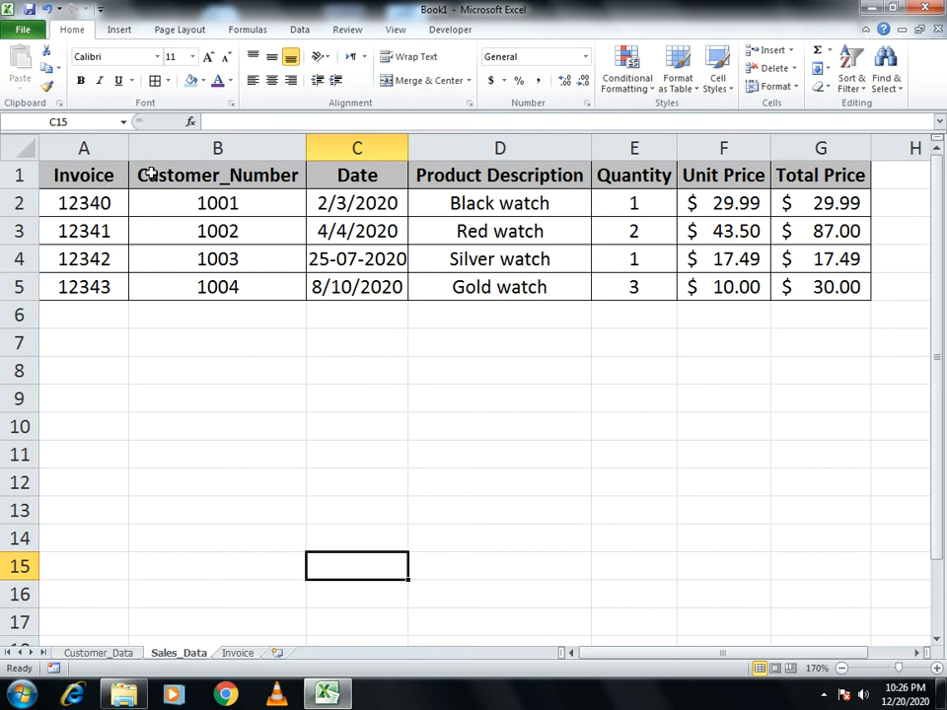
pyautogui.click(238, 653)
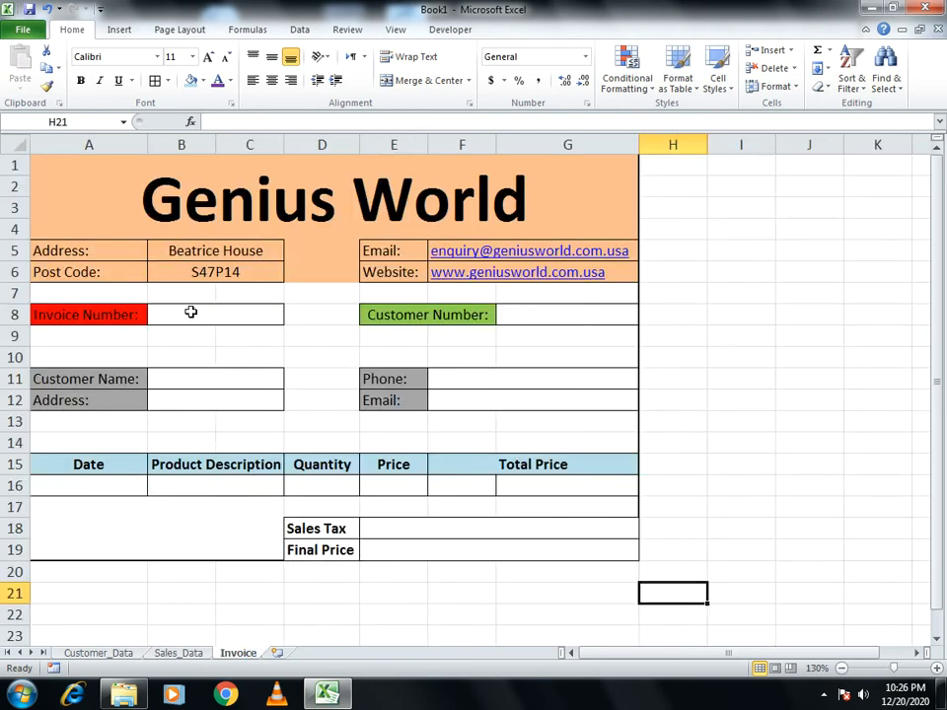
# Enter =VLOOKUP(B8,Sales_Data!A1:G5,2,0) in G8 to return the customer number
pyautogui.click(274, 313)
pyautogui.click(513, 314)
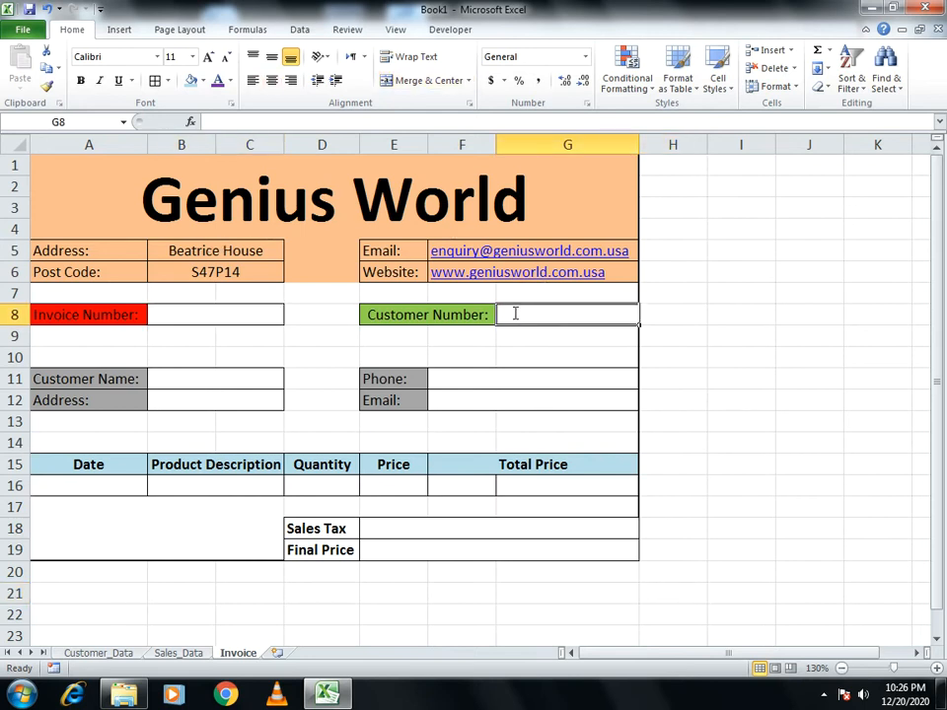
pyautogui.write('=vlook')
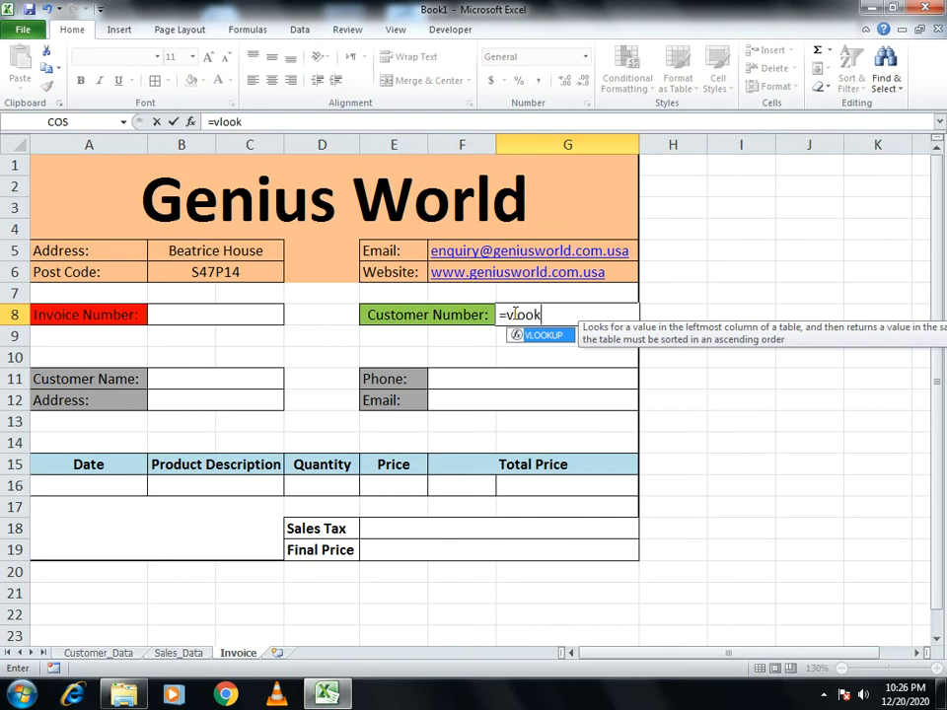
pyautogui.write('up(')
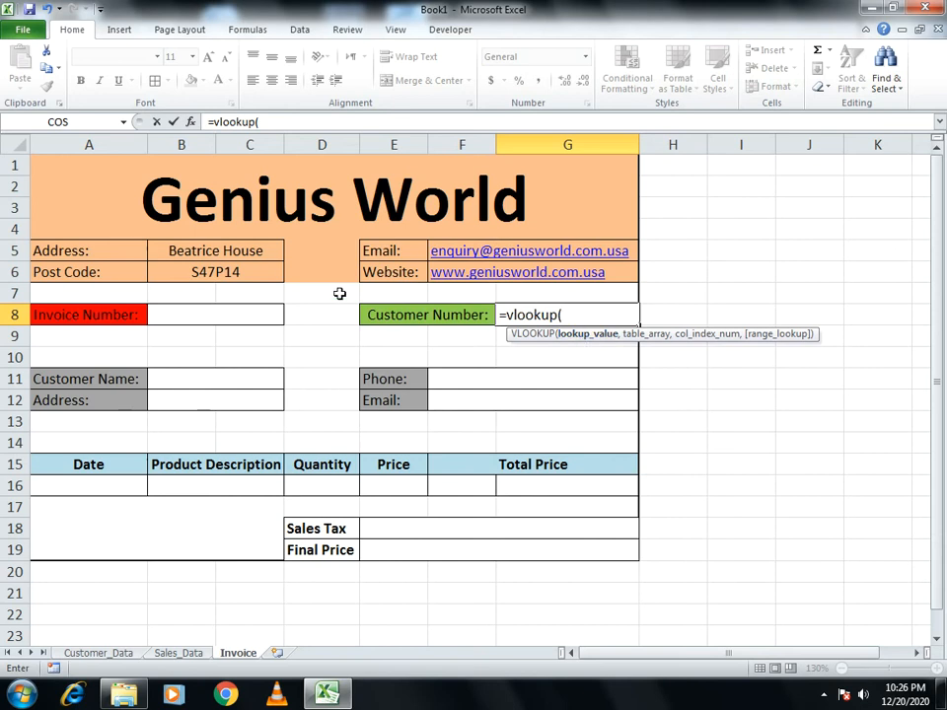
pyautogui.click(181, 318)
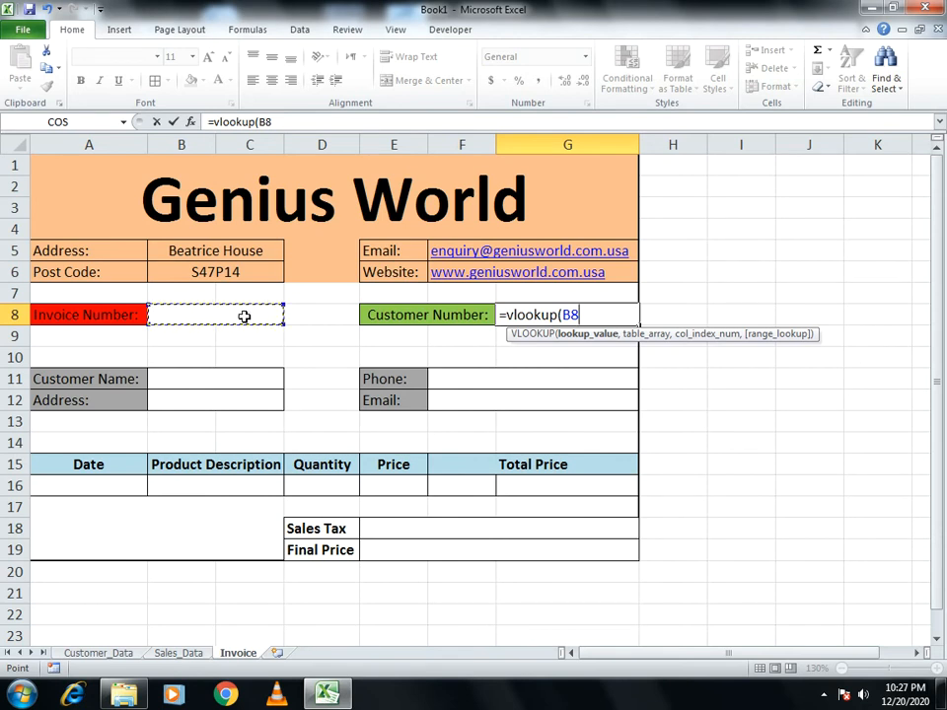
pyautogui.write(',')
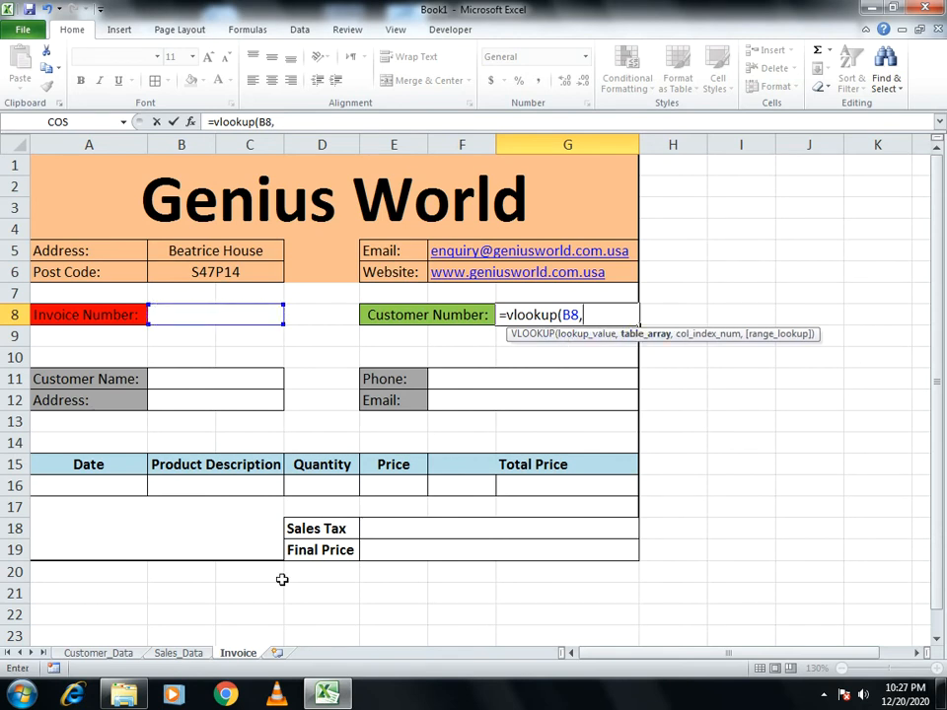
pyautogui.click(181, 655)
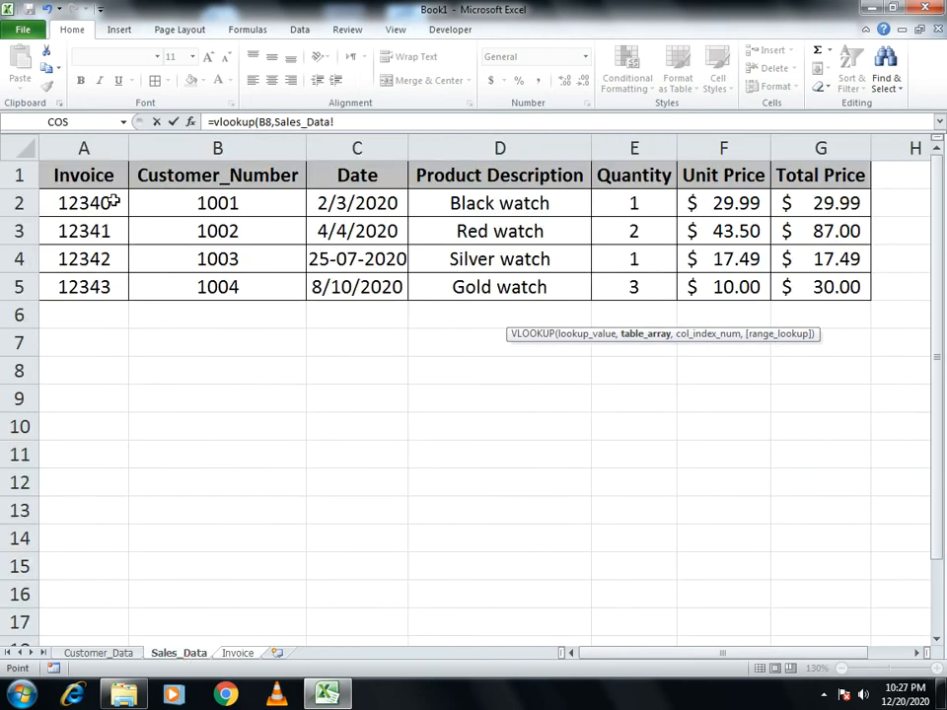
pyautogui.moveTo(83, 175); pyautogui.dragTo(785, 287)
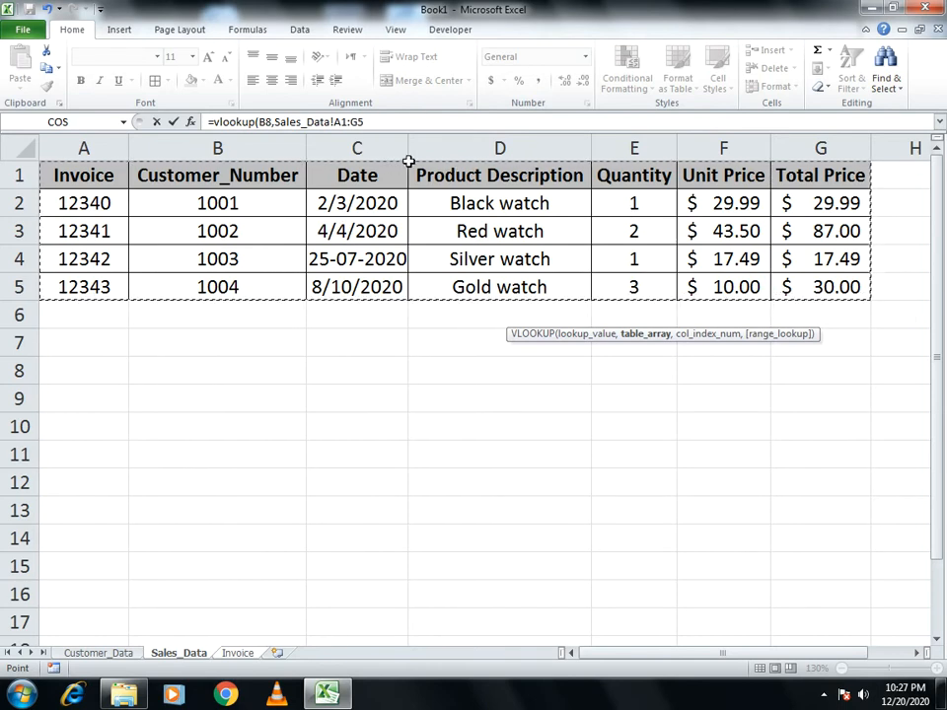
pyautogui.write(',2')
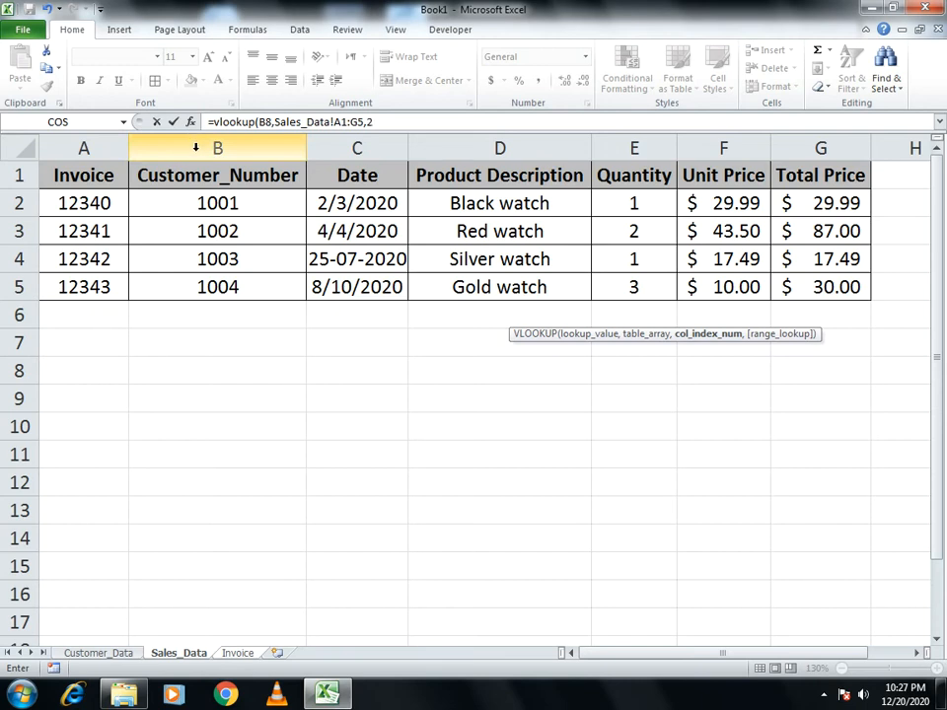
pyautogui.write(',')
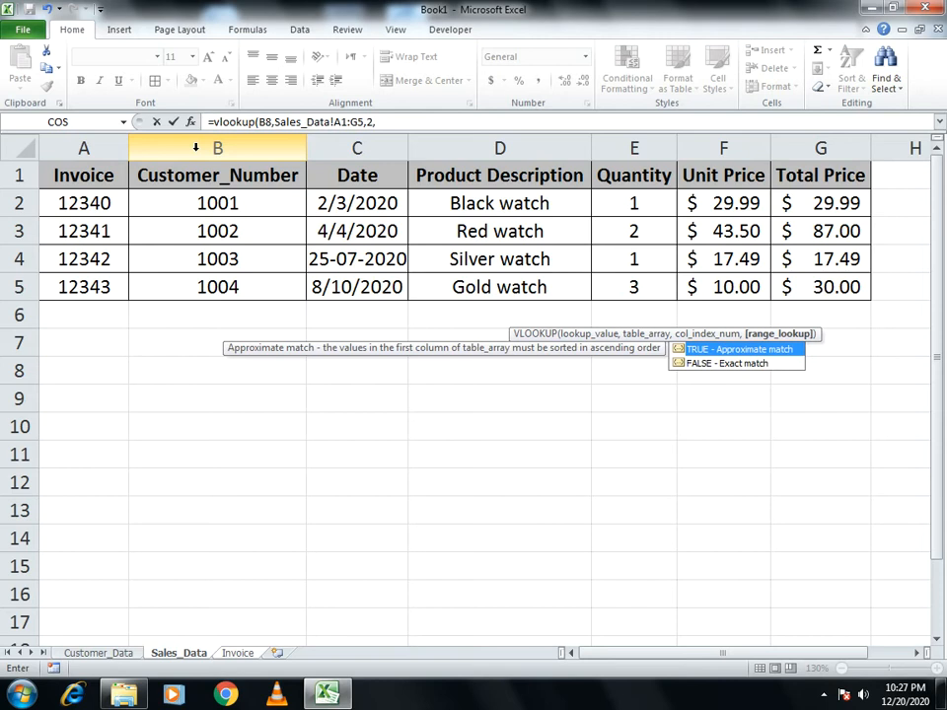
pyautogui.write('0)')
pyautogui.press('Return')
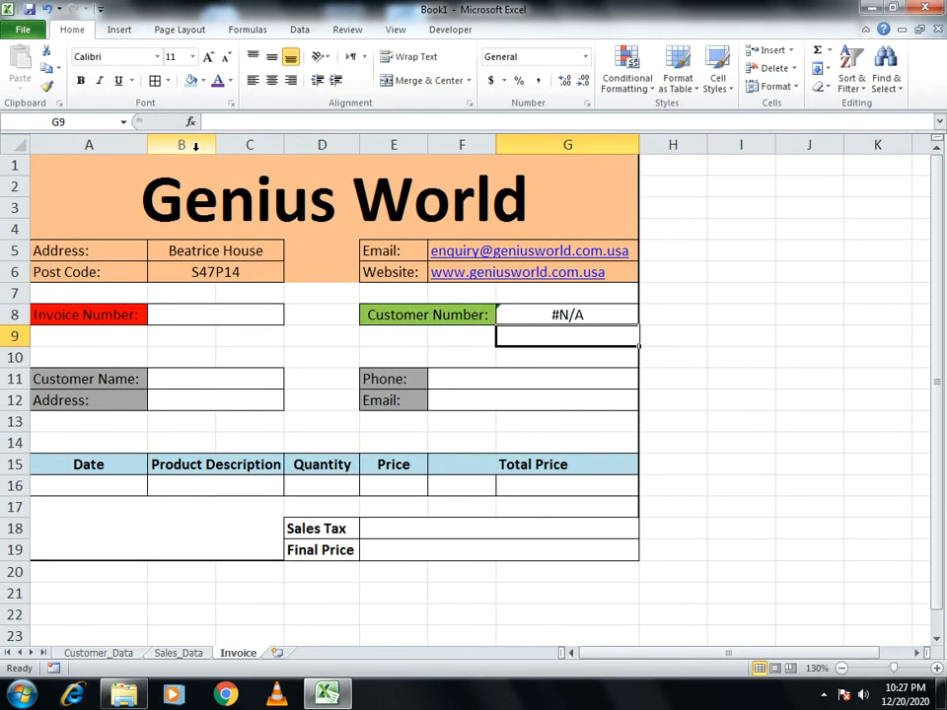
pyautogui.click(195, 313)
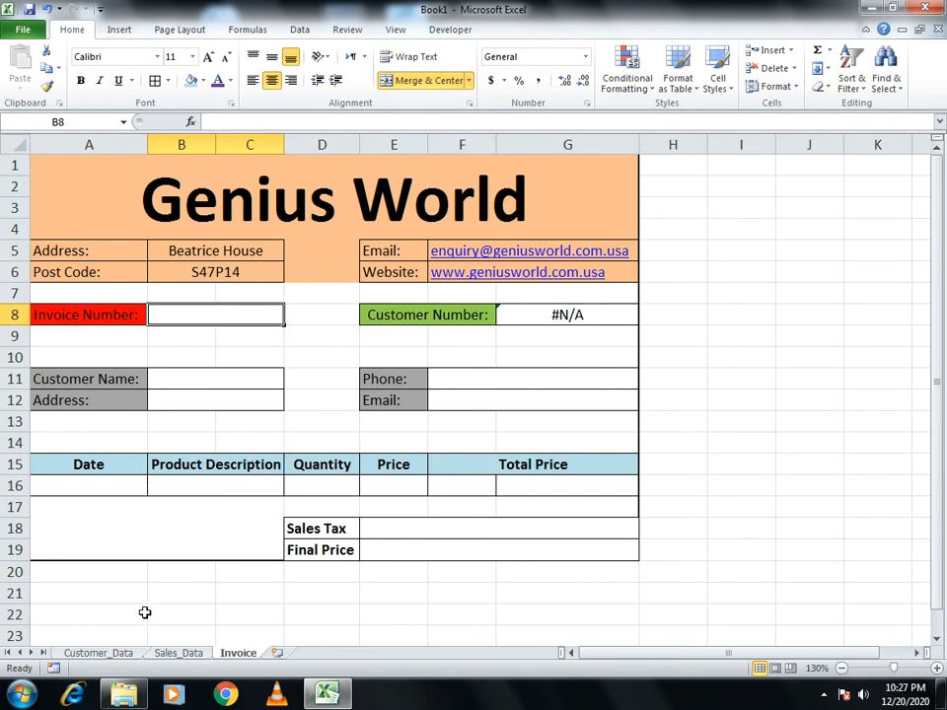
pyautogui.click(96, 653)
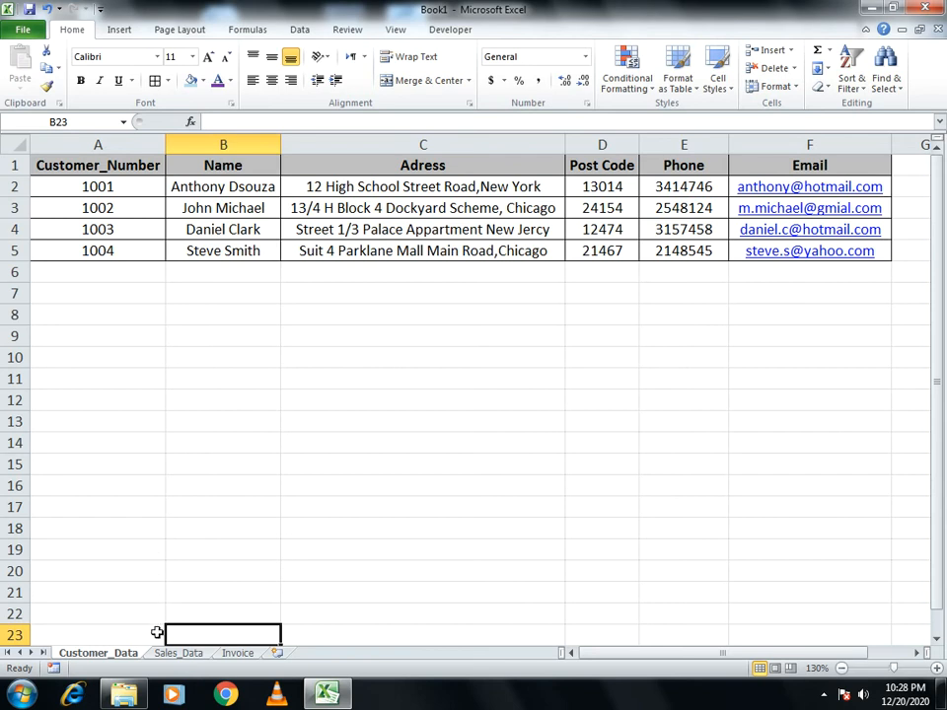
pyautogui.click(223, 655)
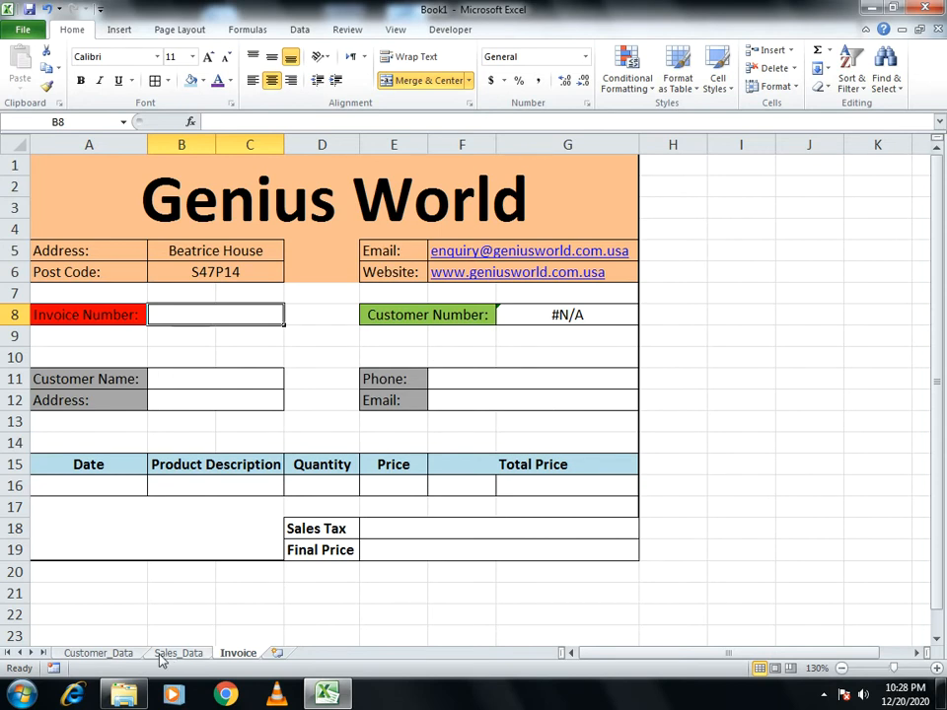
pyautogui.click(121, 654)
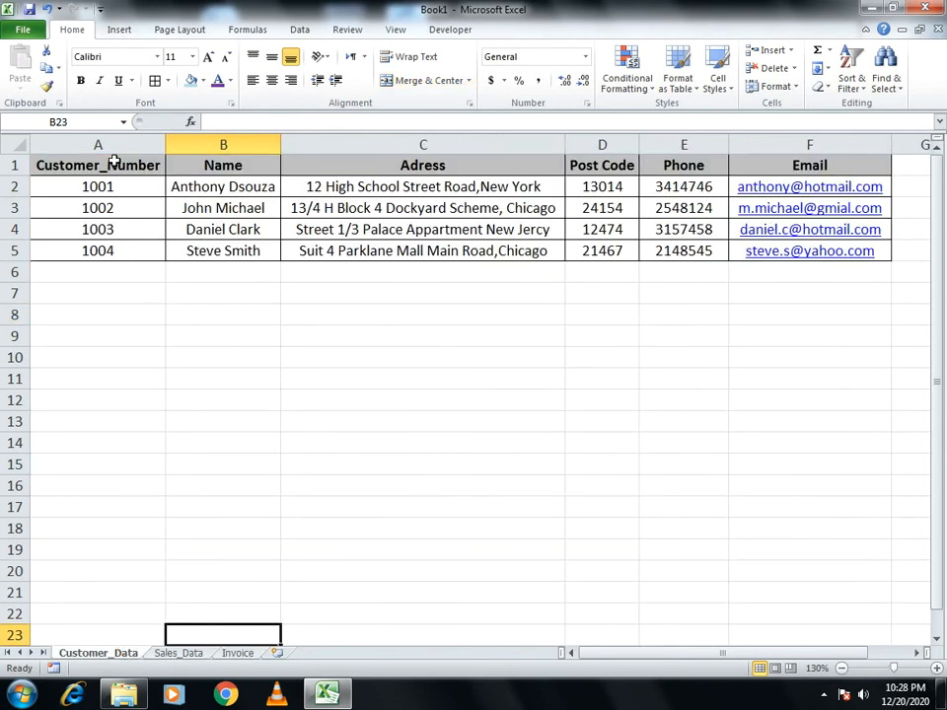
pyautogui.click(238, 654)
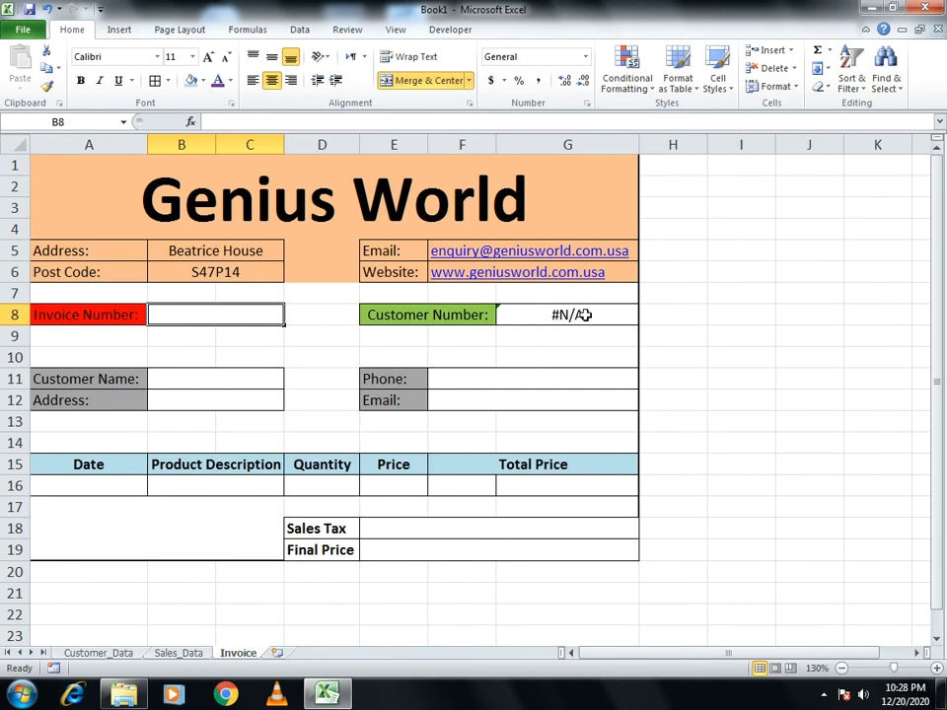
# Enter =VLOOKUP(G8,Customer_Data!A1:F5,2,0) in B11 to fetch the customer name
pyautogui.click(267, 383)
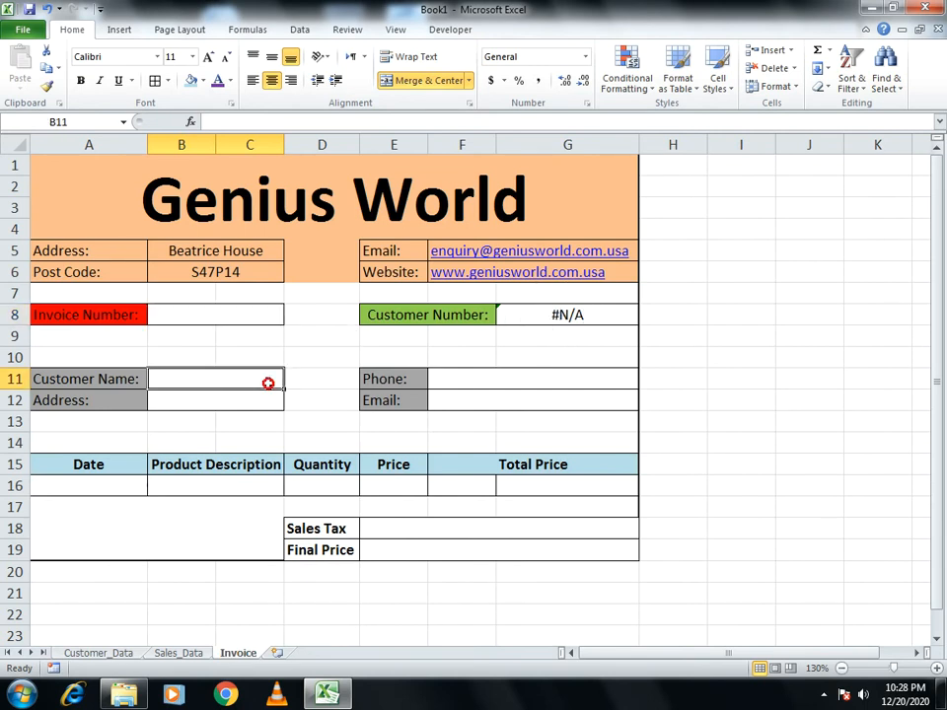
pyautogui.write('=vloo')
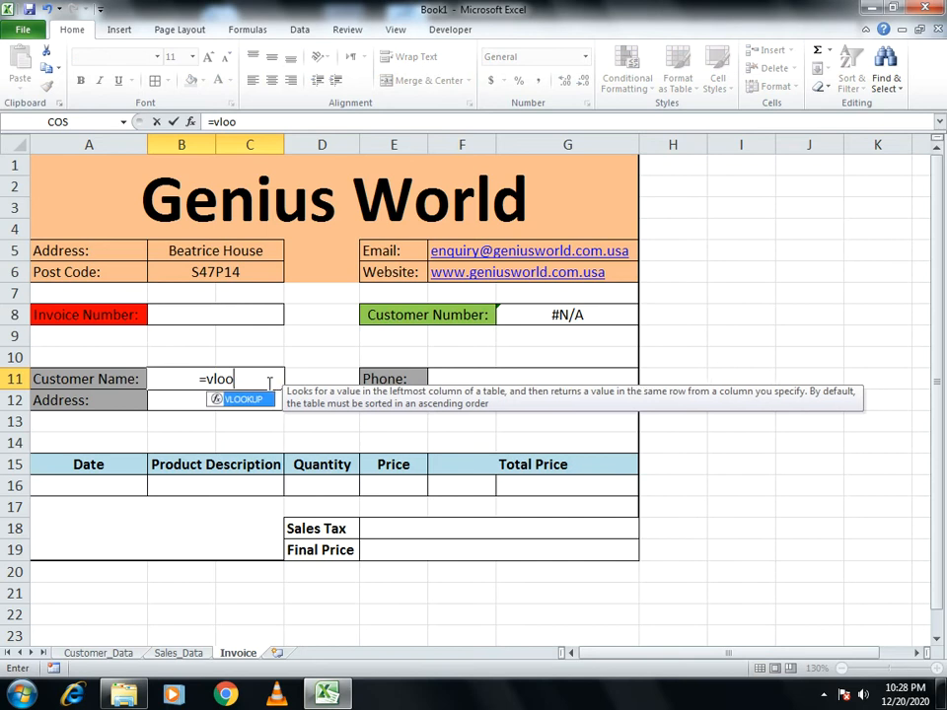
pyautogui.write('kup(')
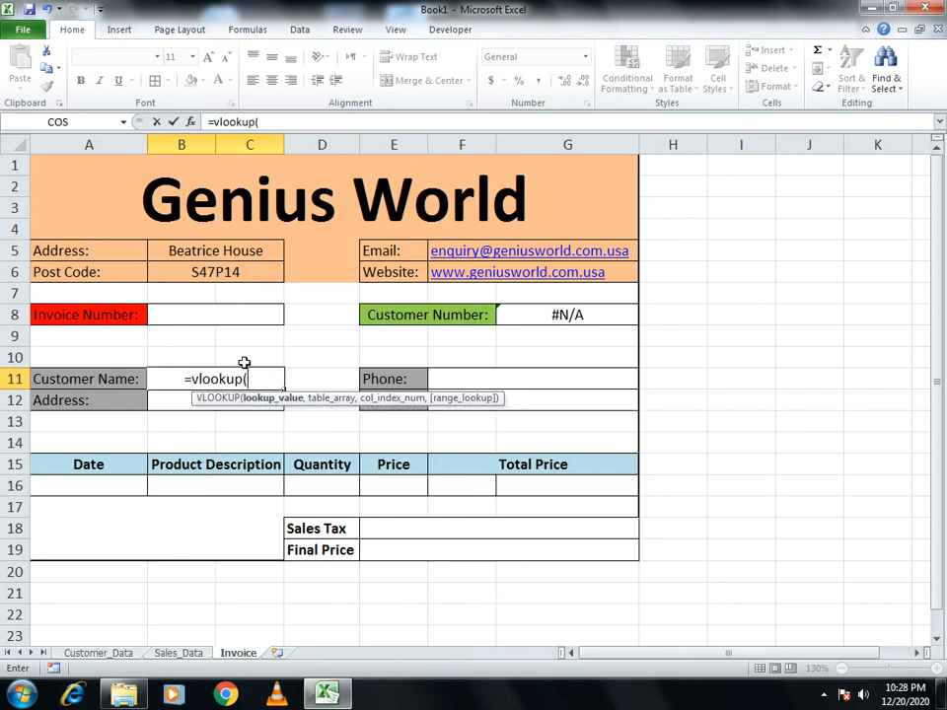
pyautogui.click(512, 314)
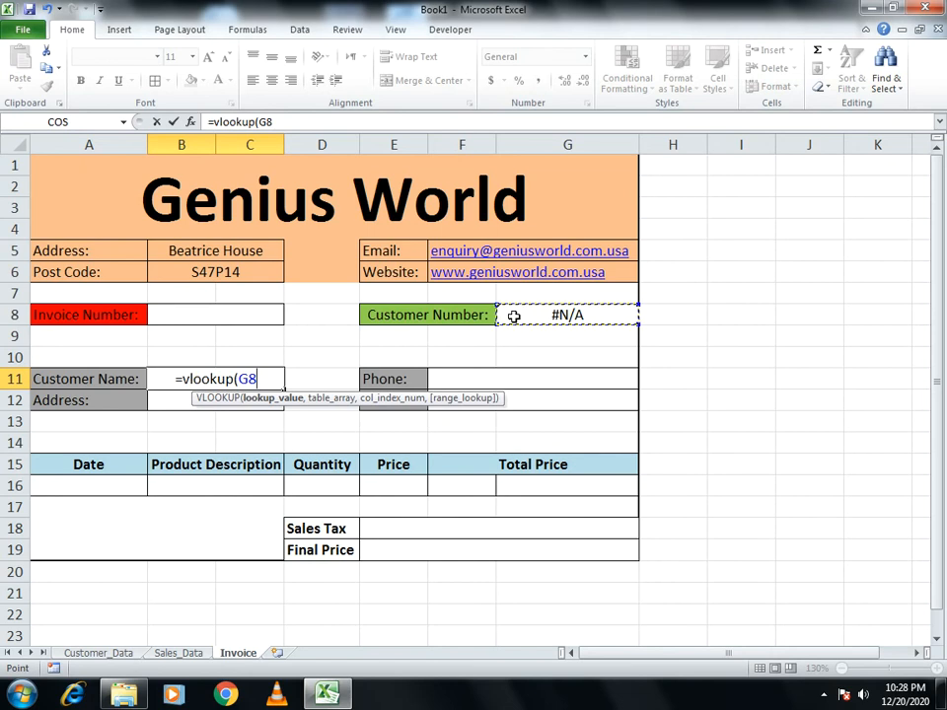
pyautogui.write(',')
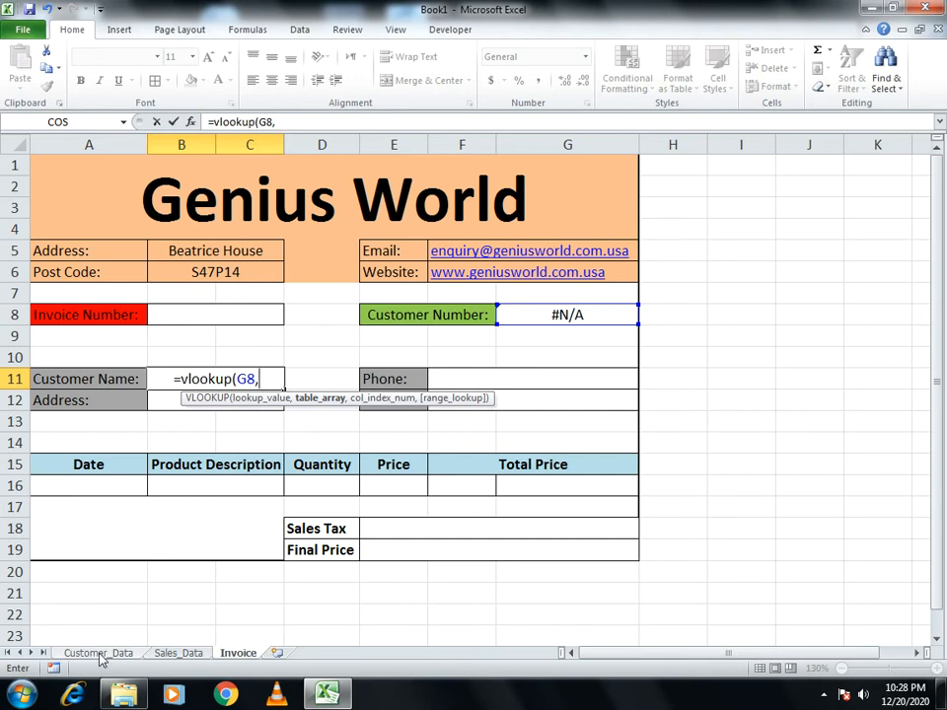
pyautogui.click(100, 655)
pyautogui.moveTo(69, 168); pyautogui.dragTo(787, 250)
pyautogui.write(',')
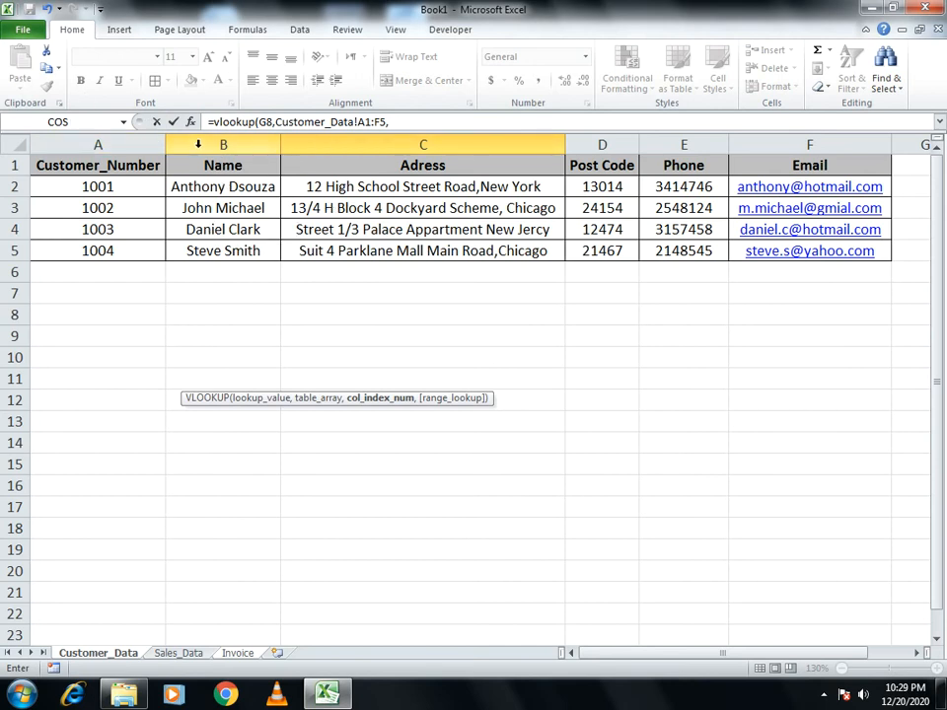
pyautogui.write('2,')
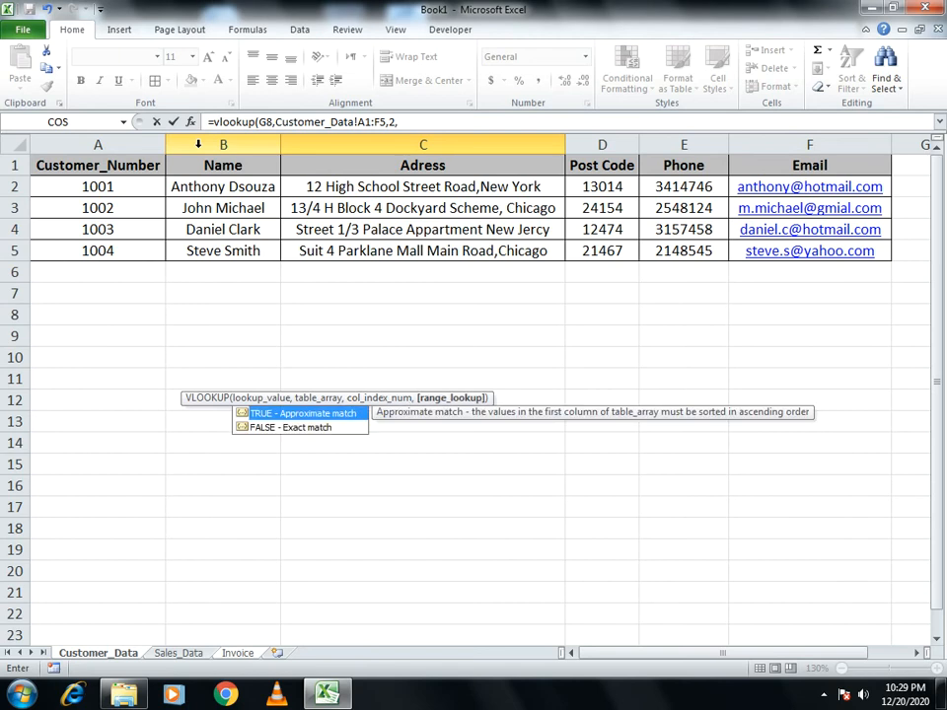
pyautogui.write('0')
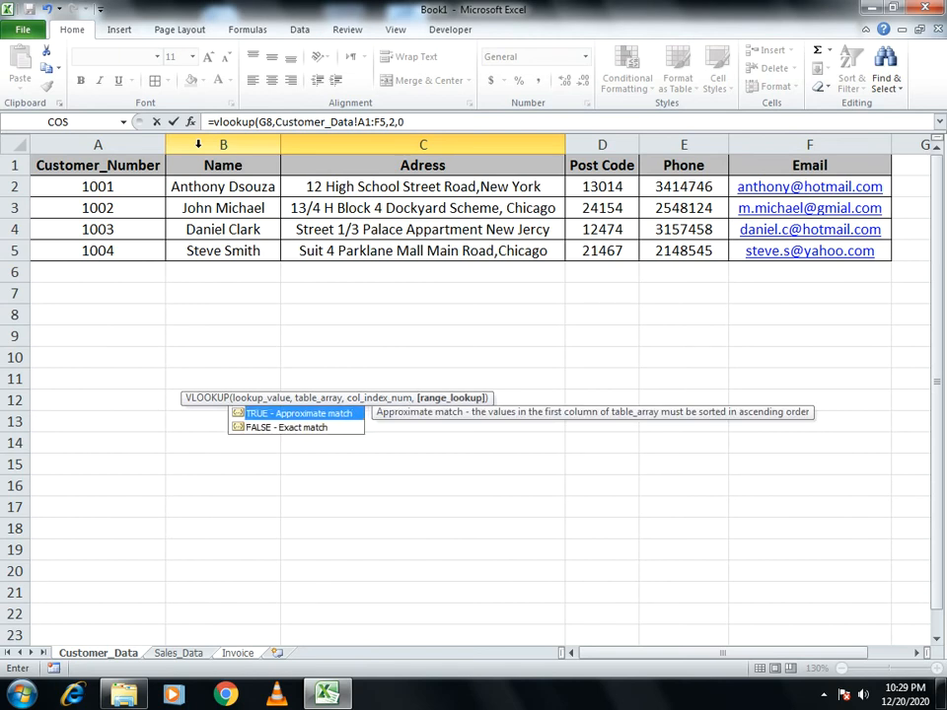
pyautogui.write(')')
pyautogui.press('Return')
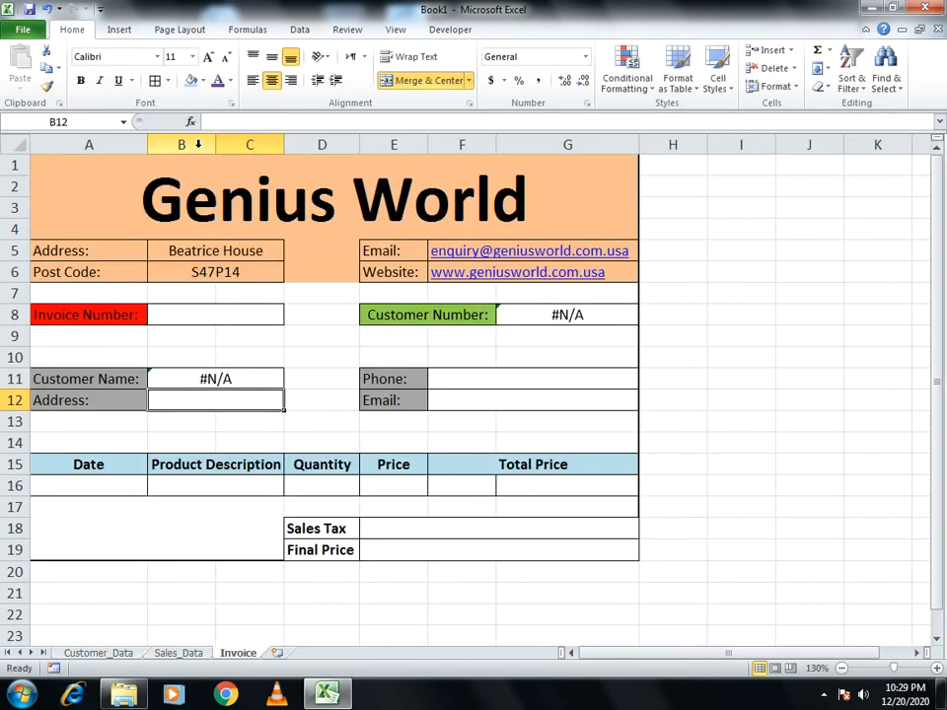
# Enter =VLOOKUP(G8,Customer_Data!A1:F5,3,0) in B12 to fetch the customer's address
pyautogui.click(252, 400)
pyautogui.write('=vl')
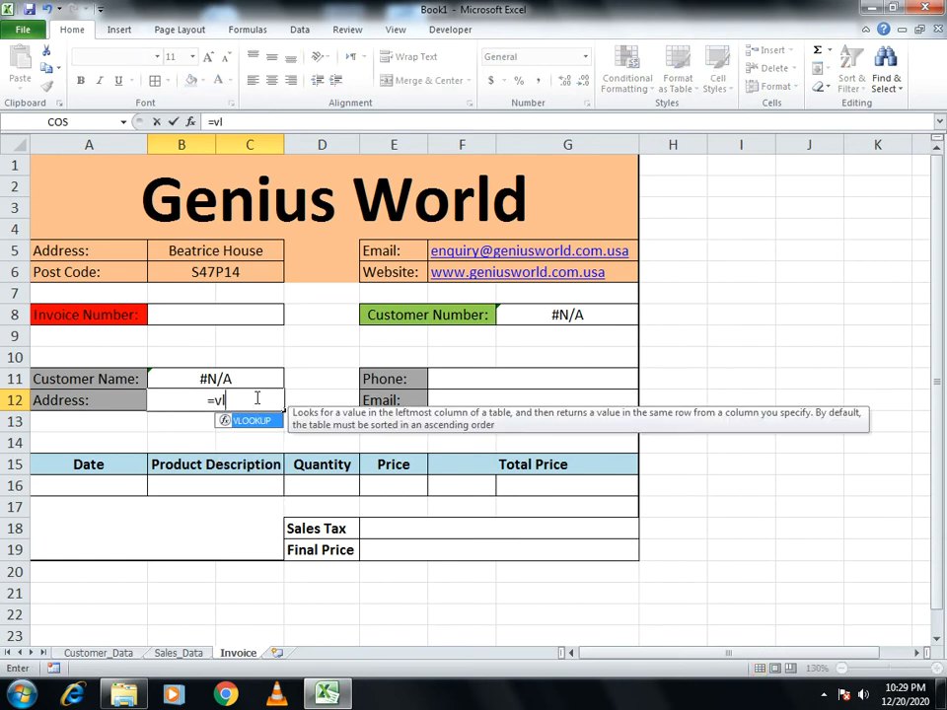
pyautogui.write('ookup')
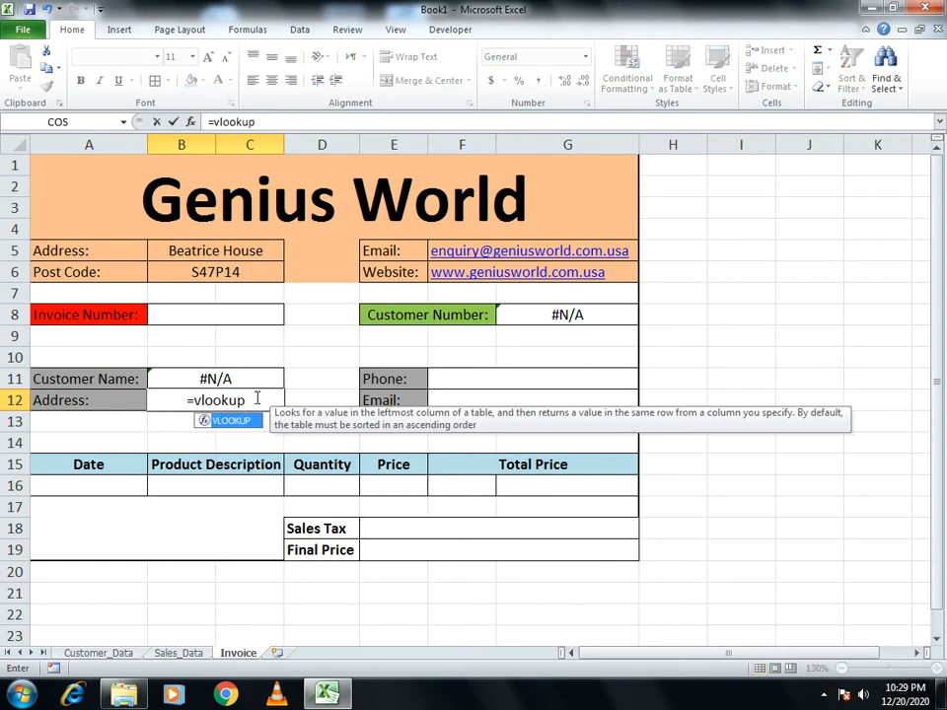
pyautogui.write('(')
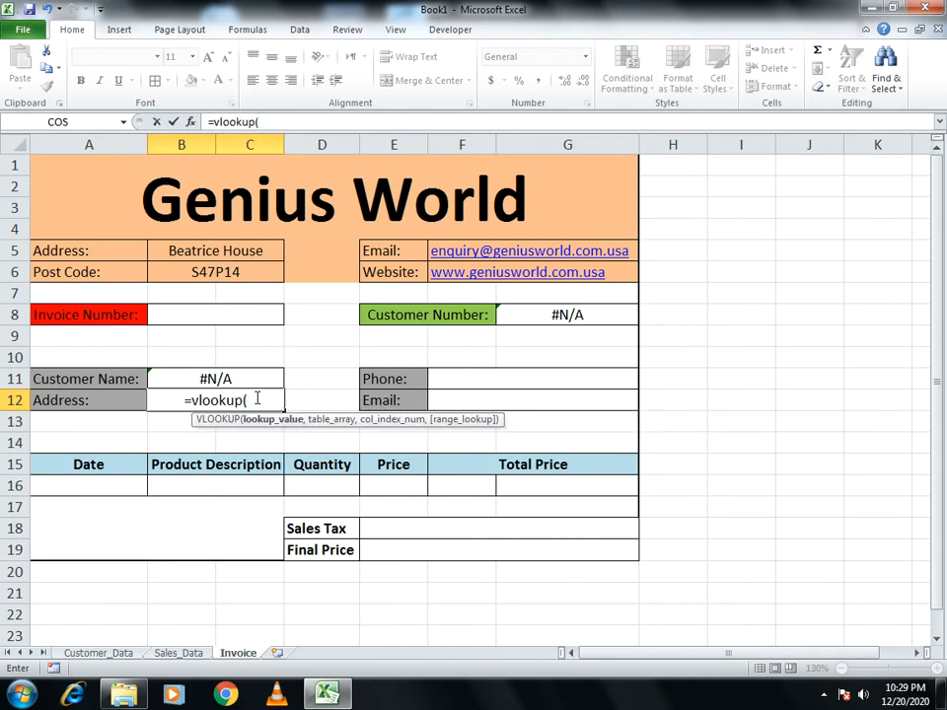
pyautogui.click(522, 316)
pyautogui.write(',')
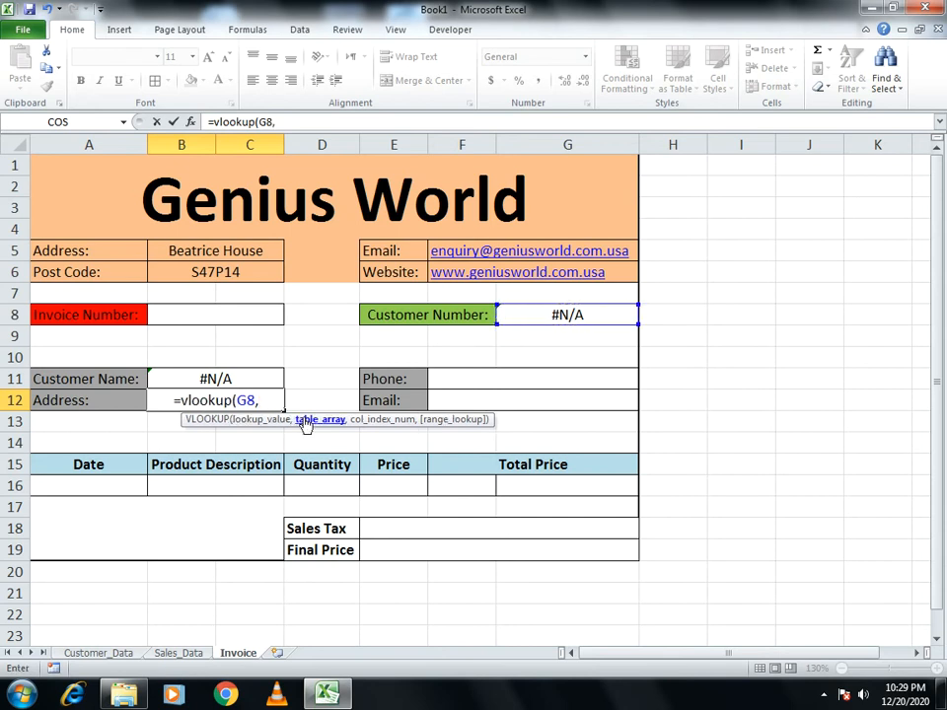
pyautogui.click(99, 653)
pyautogui.moveTo(76, 163); pyautogui.dragTo(818, 254)
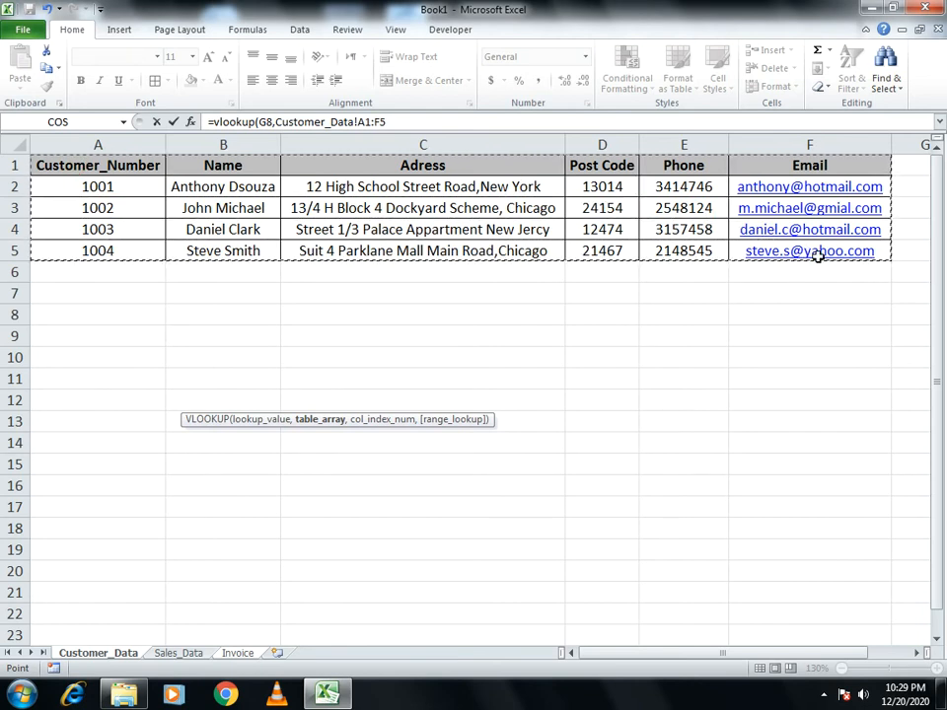
pyautogui.write(',')
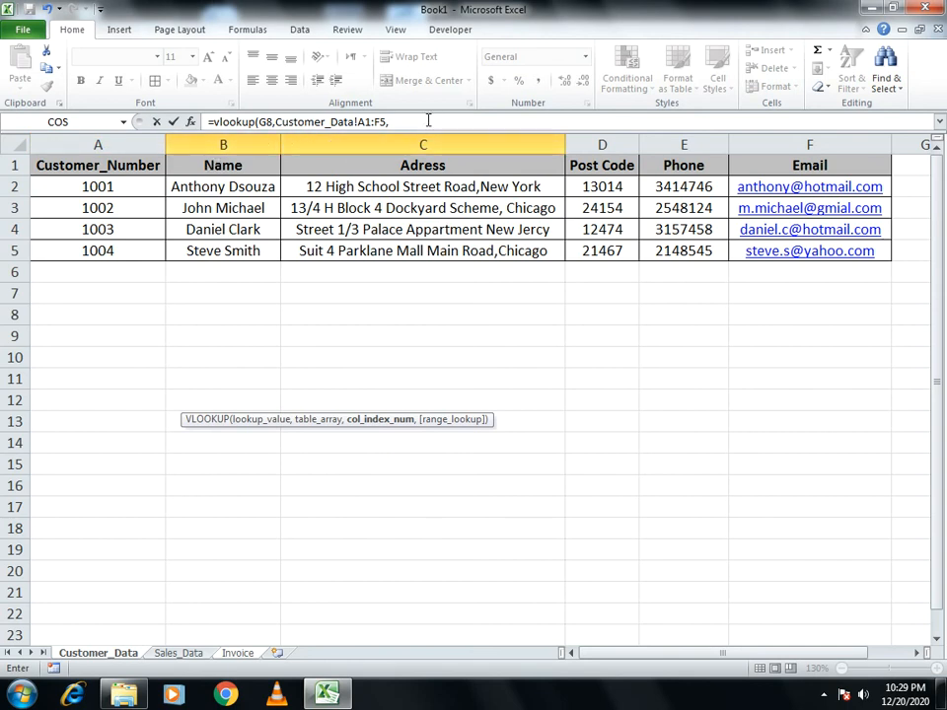
pyautogui.write('3,')
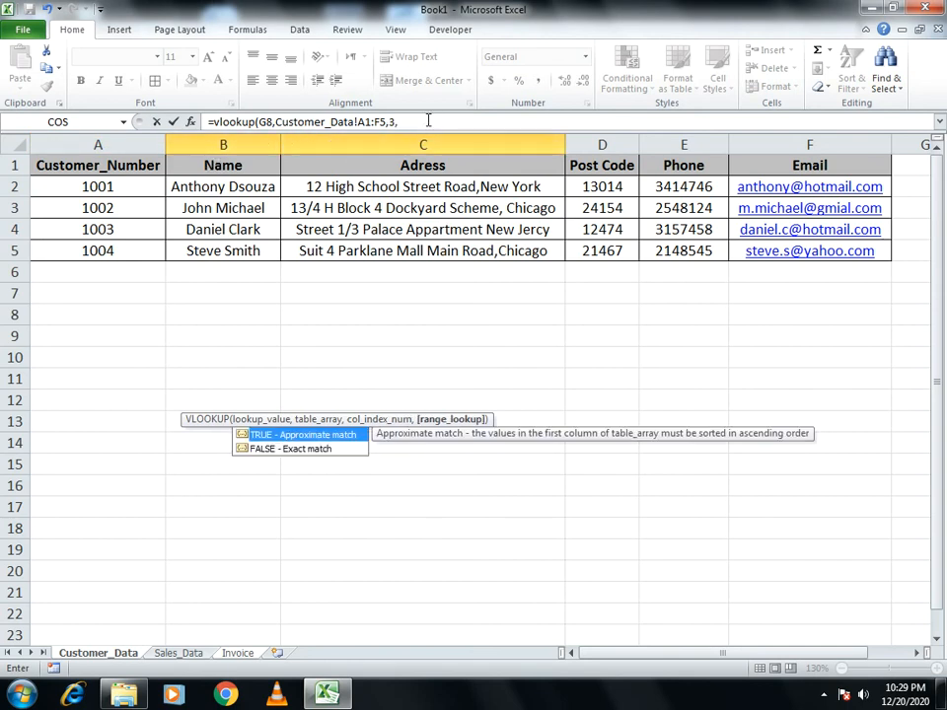
pyautogui.write('0)')
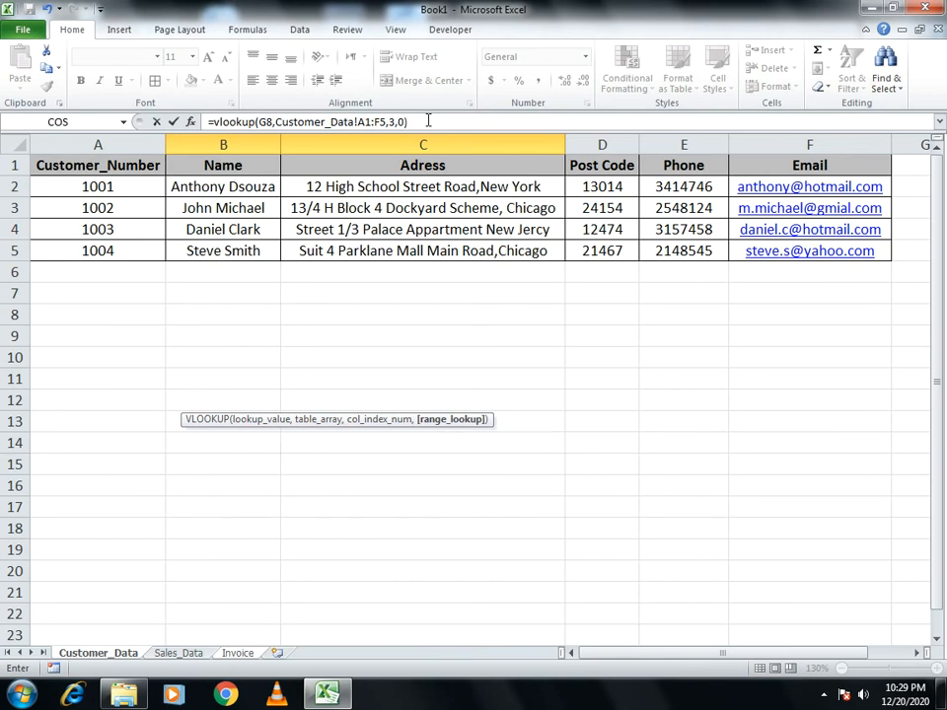
pyautogui.press('Return')
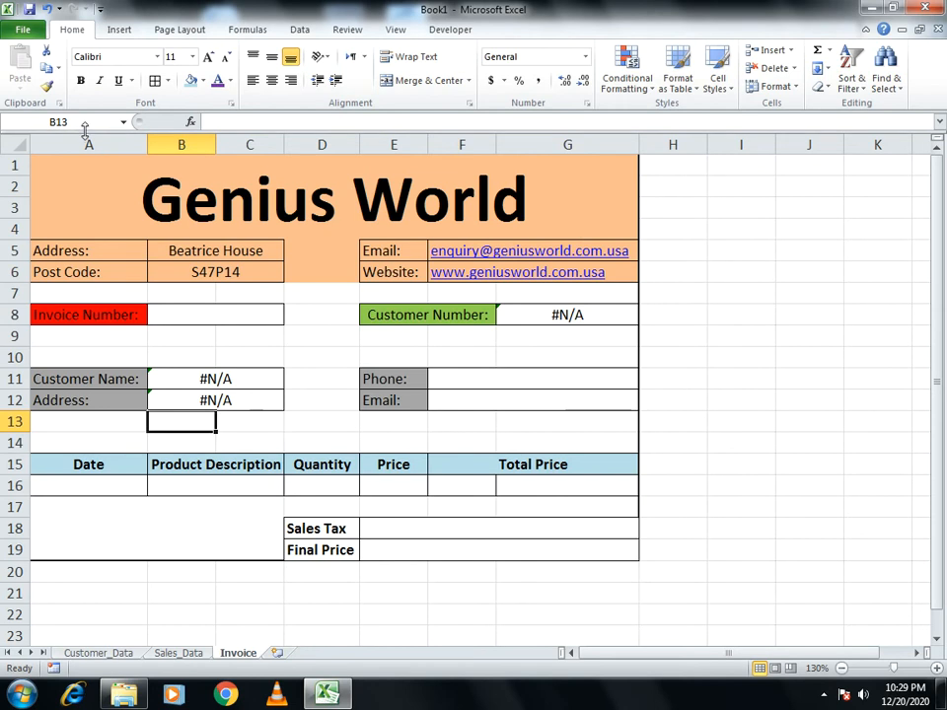
# Enter =VLOOKUP(G8,Customer_Data!A1:F5,5,0) in Phone cell F11 to fetch the phone number
pyautogui.click(469, 391)
pyautogui.click(476, 379)
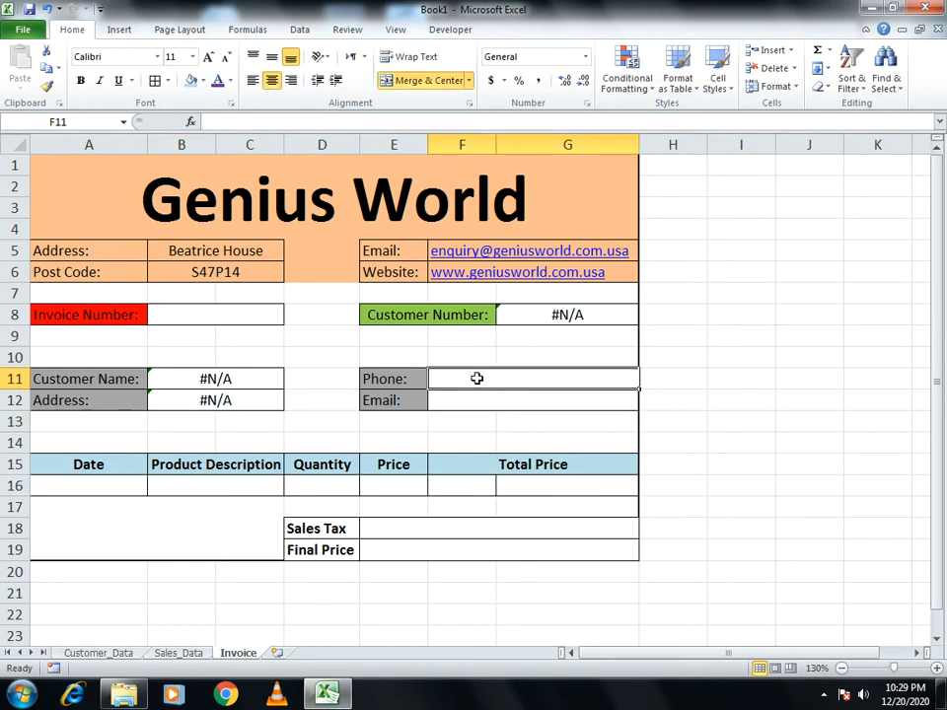
pyautogui.write('=vlookup')
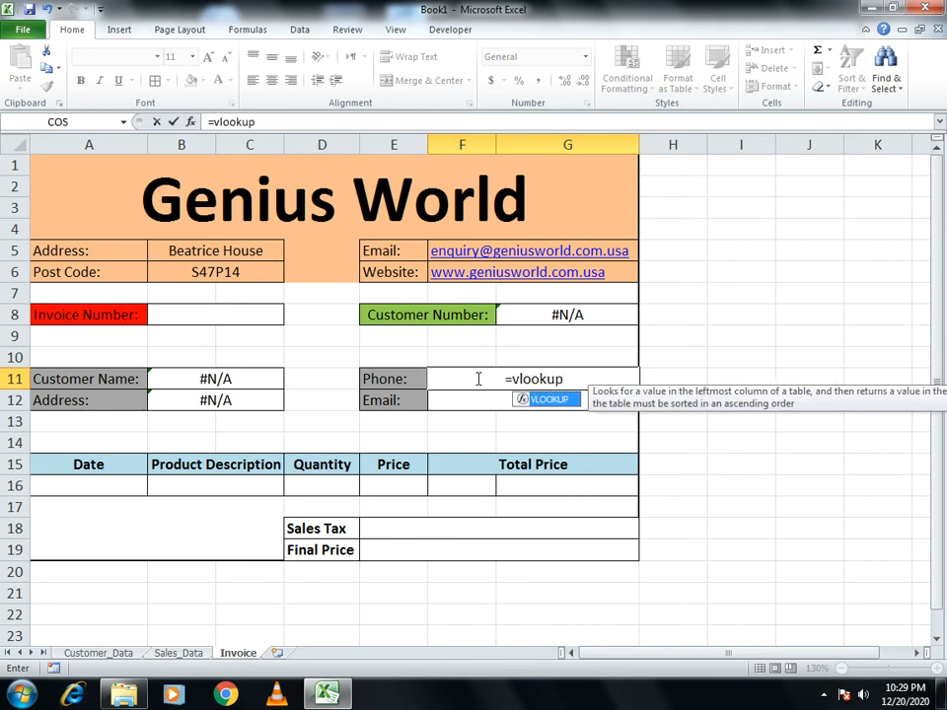
pyautogui.write('(')
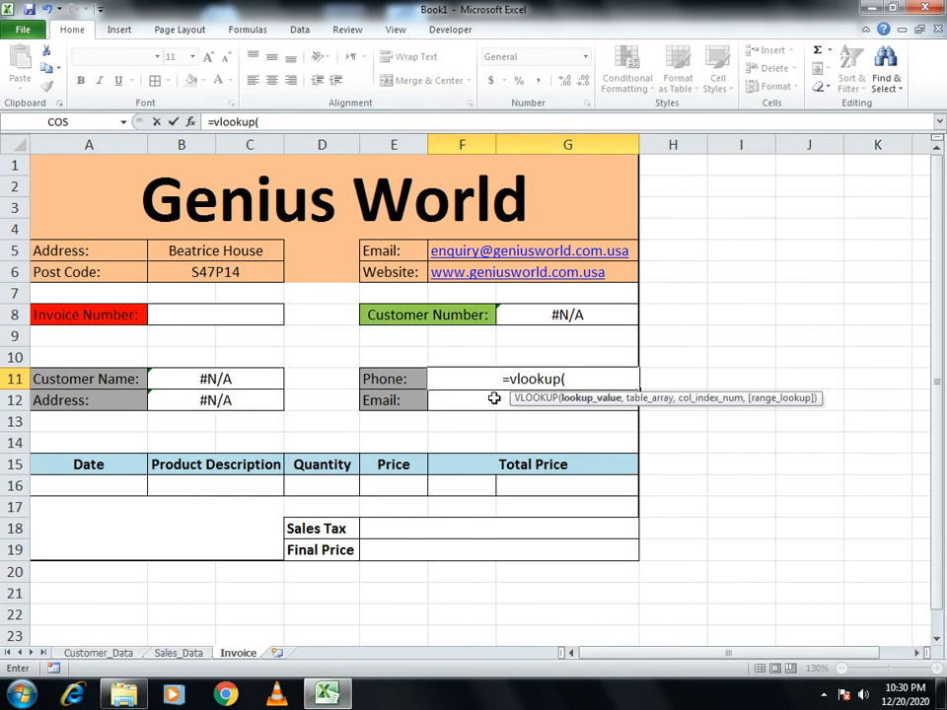
pyautogui.click(529, 312)
pyautogui.write(',')
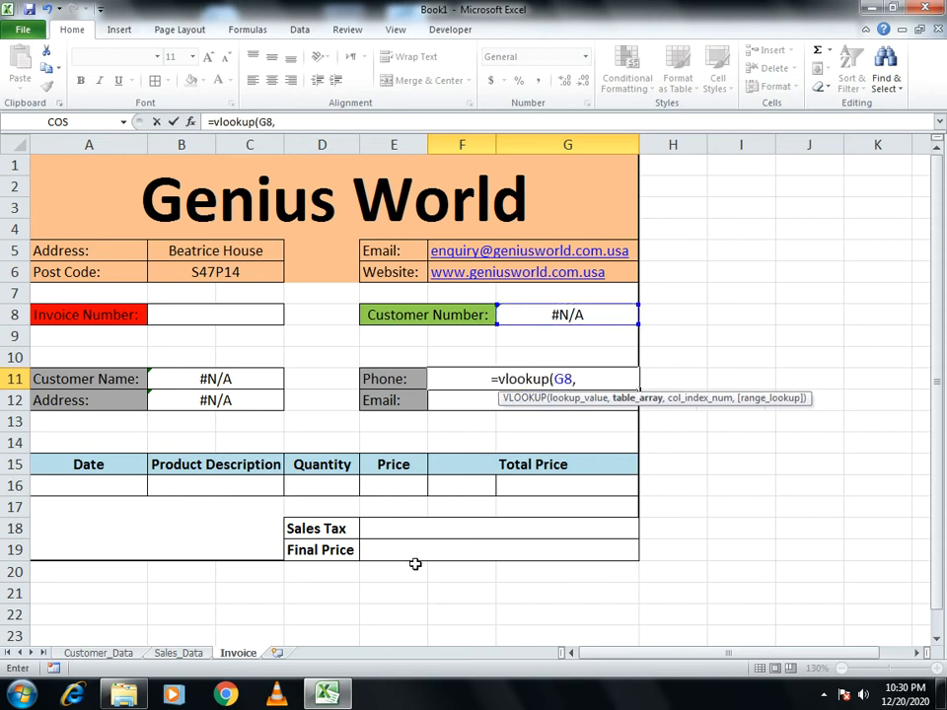
pyautogui.click(127, 653)
pyautogui.click(95, 167)
pyautogui.moveTo(95, 168); pyautogui.dragTo(799, 250)
pyautogui.write(',5')
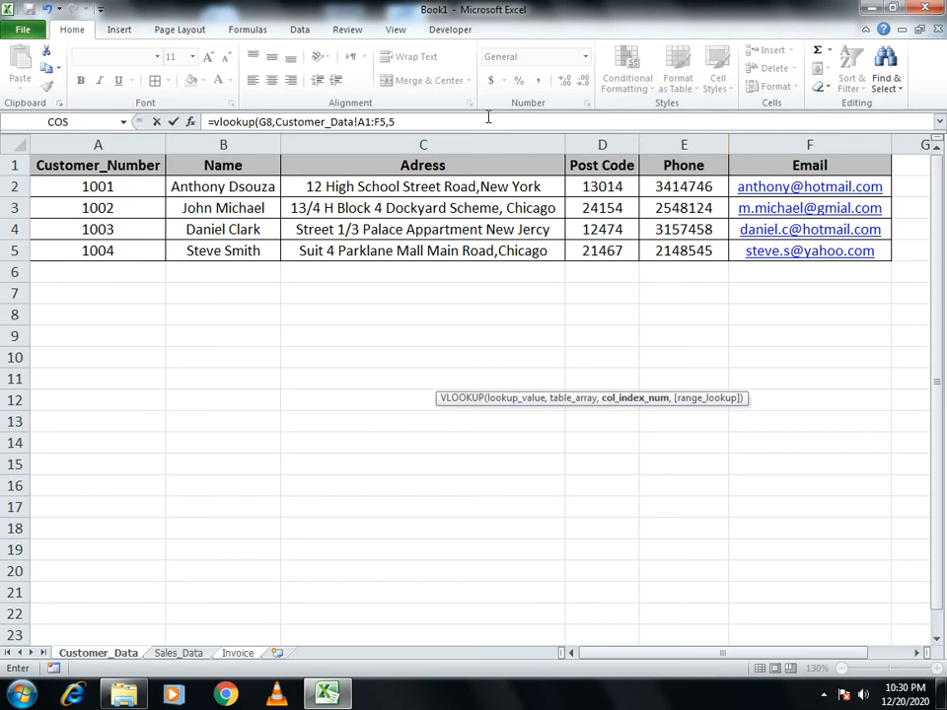
pyautogui.write(',')
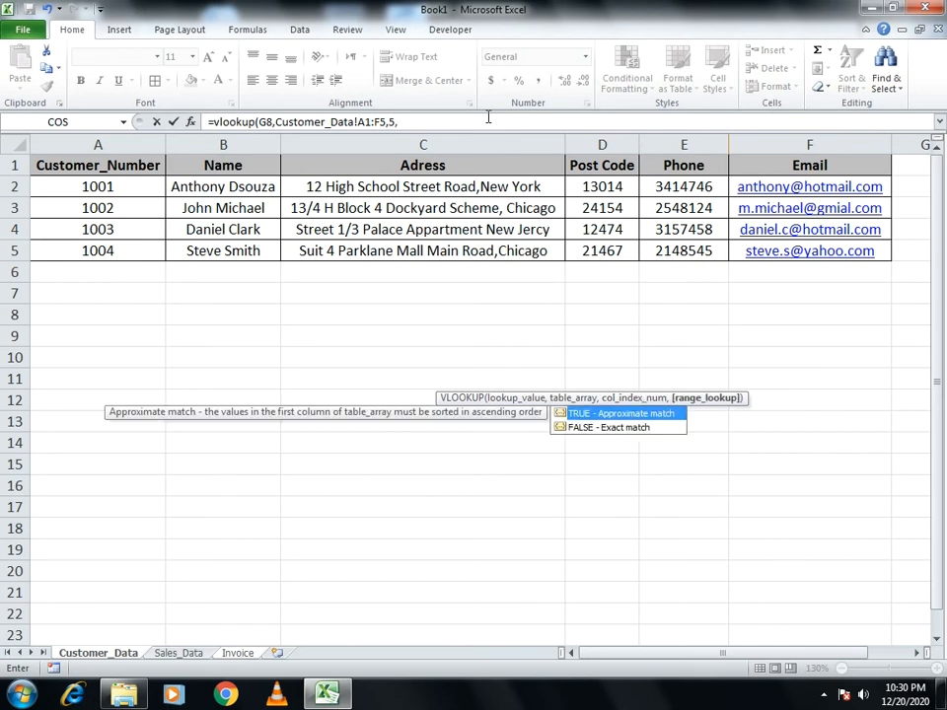
pyautogui.write('0)')
pyautogui.press('Return')
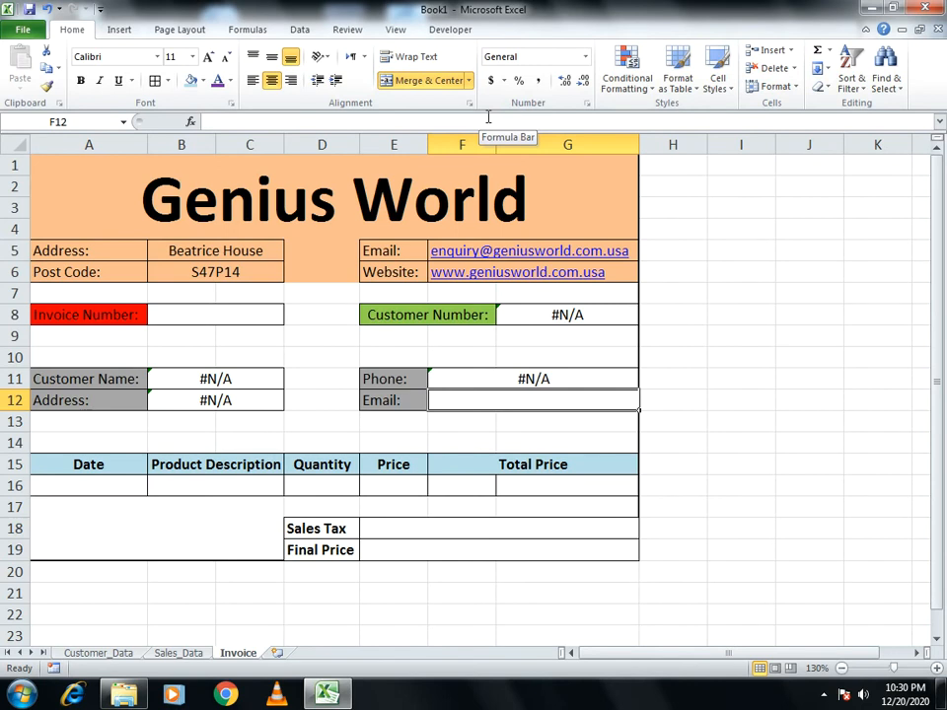
# Enter =VLOOKUP(G8,Customer_Data!A1:F5,6,0) in Email cell F12 to fetch the email
pyautogui.write('=')
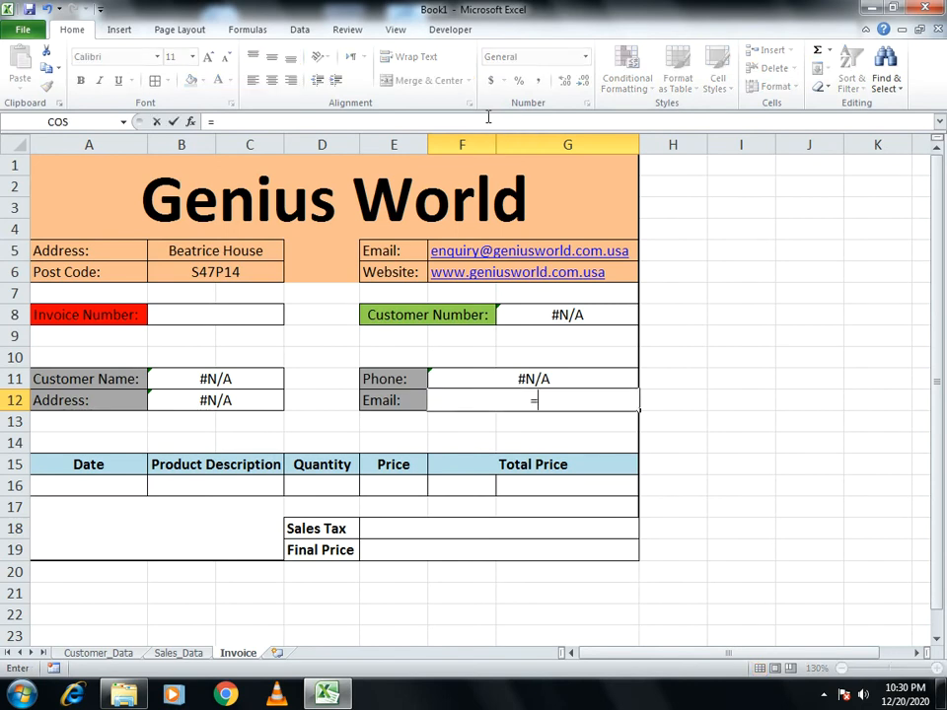
pyautogui.write('vlookup')
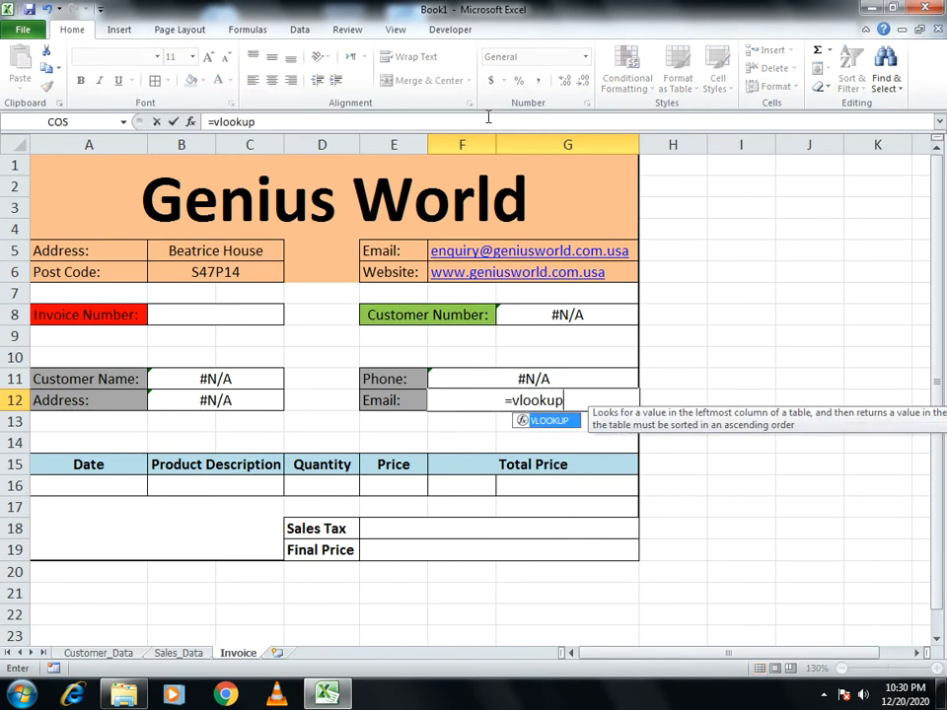
pyautogui.write('(')
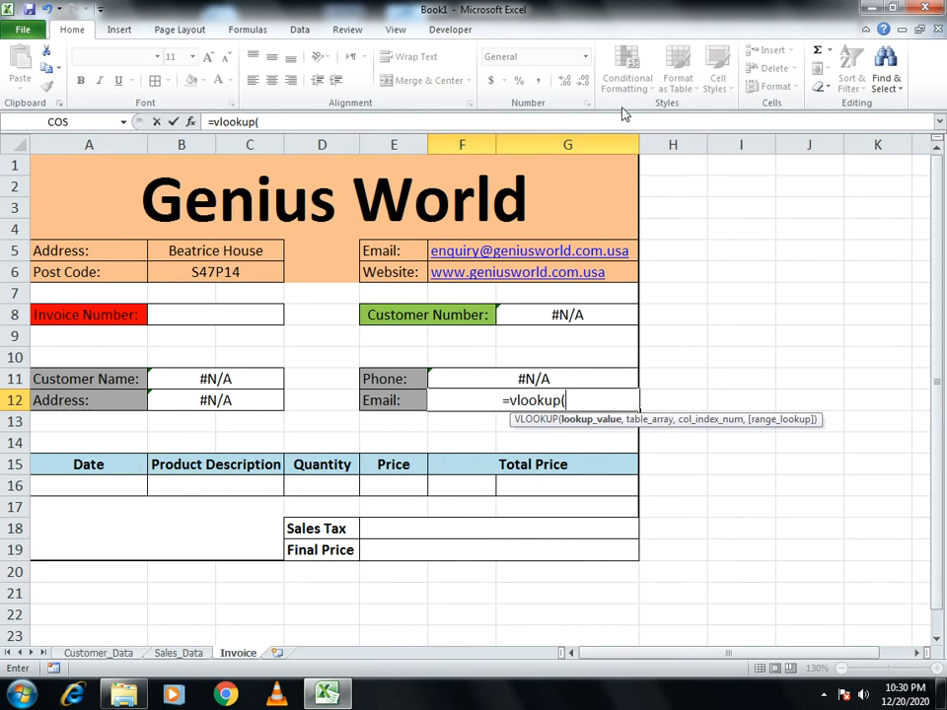
pyautogui.click(524, 318)
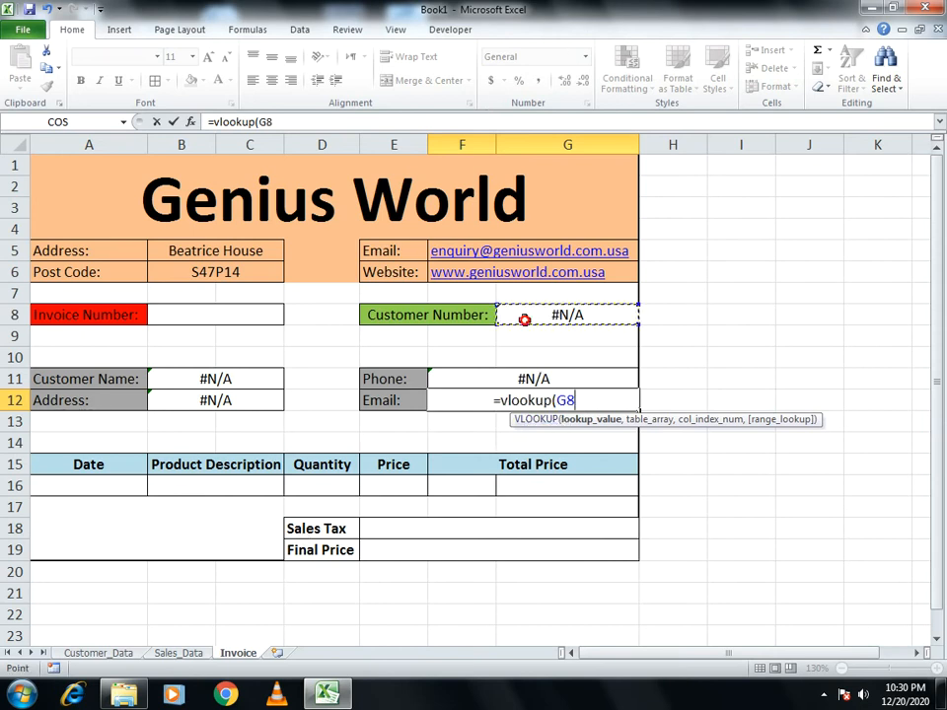
pyautogui.write(',')
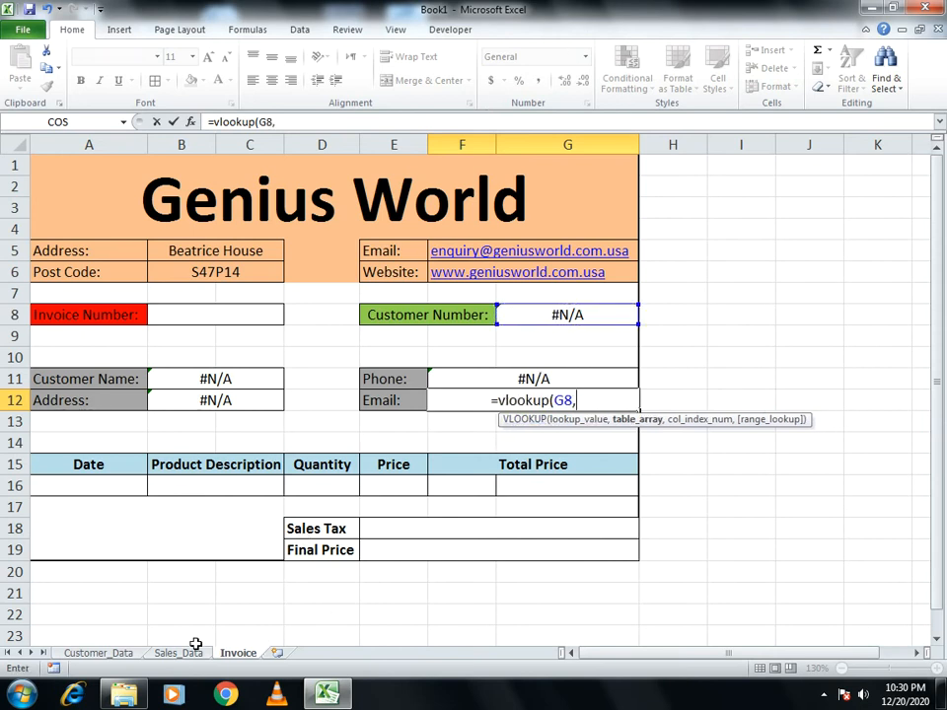
pyautogui.click(99, 653)
pyautogui.moveTo(88, 164); pyautogui.dragTo(838, 248)
pyautogui.write(',')
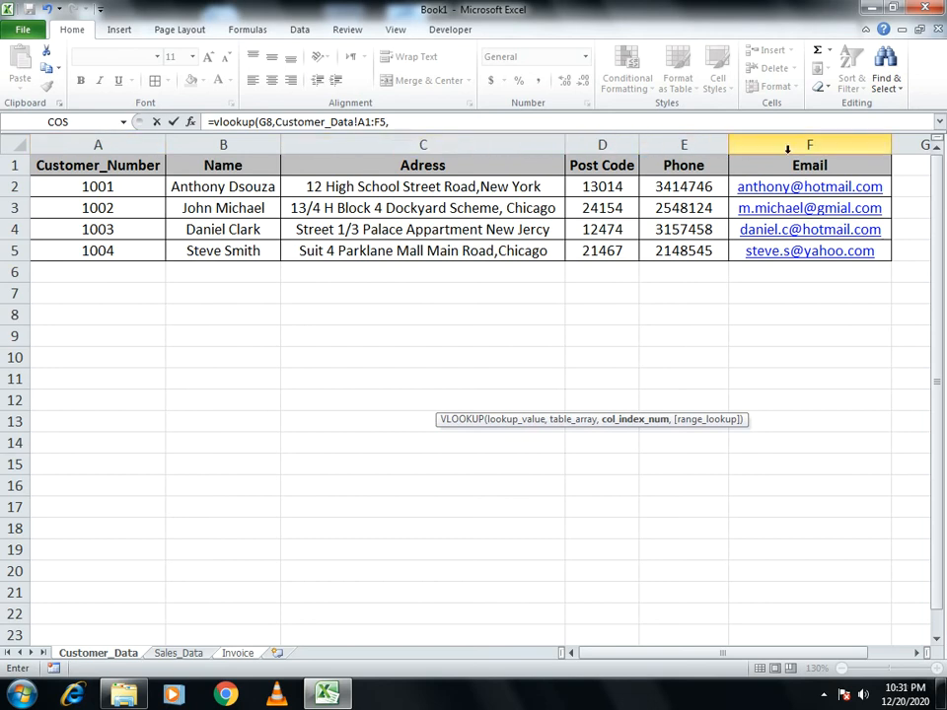
pyautogui.click(480, 119)
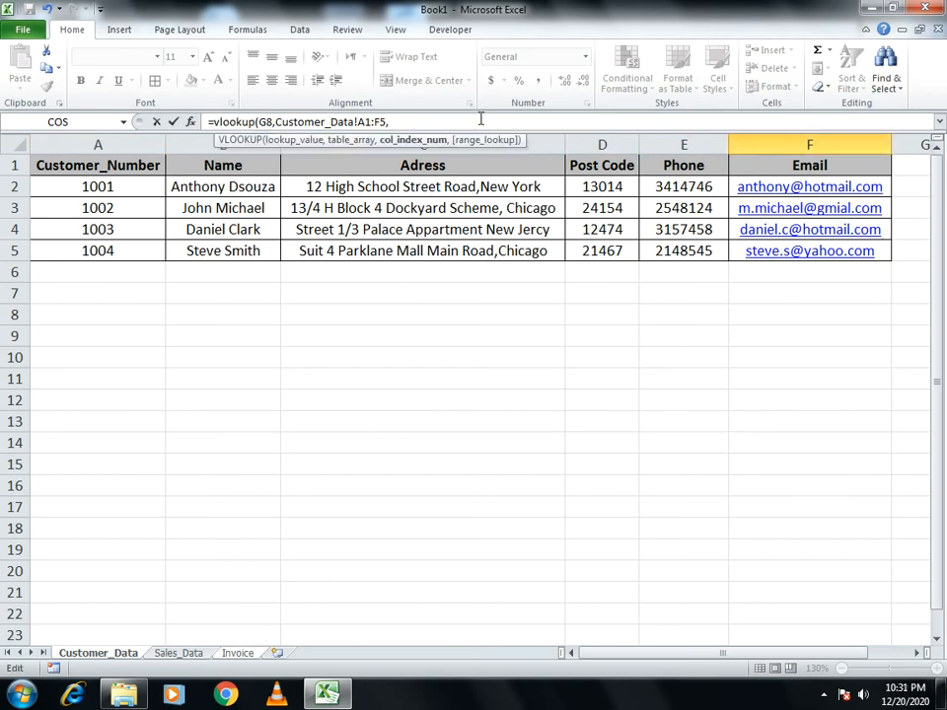
pyautogui.write(',0)')
pyautogui.press('Return')
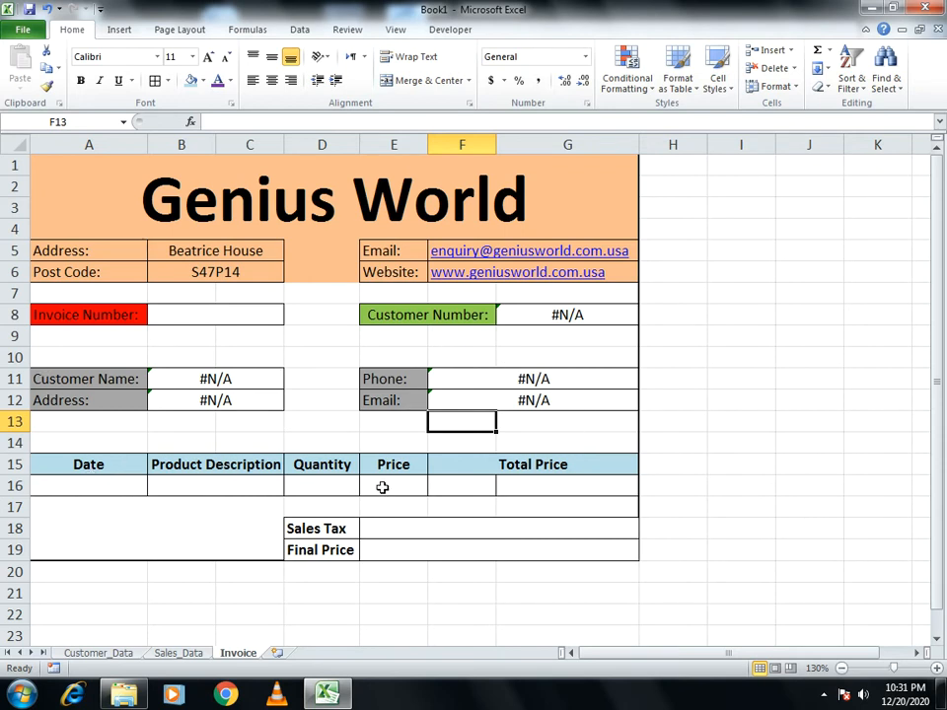
pyautogui.click(117, 484)
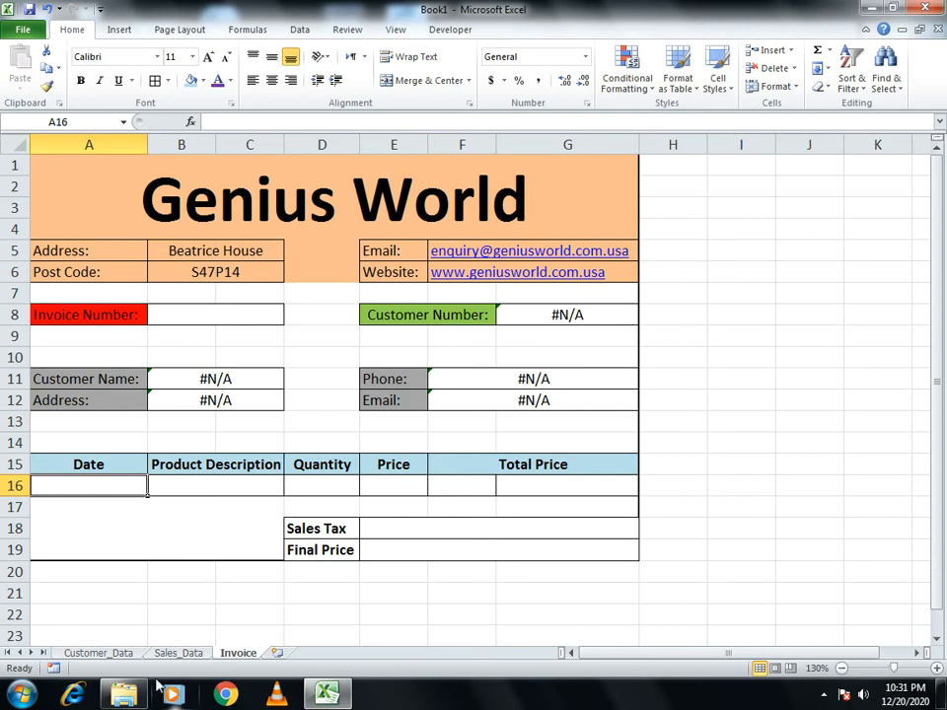
pyautogui.click(173, 654)
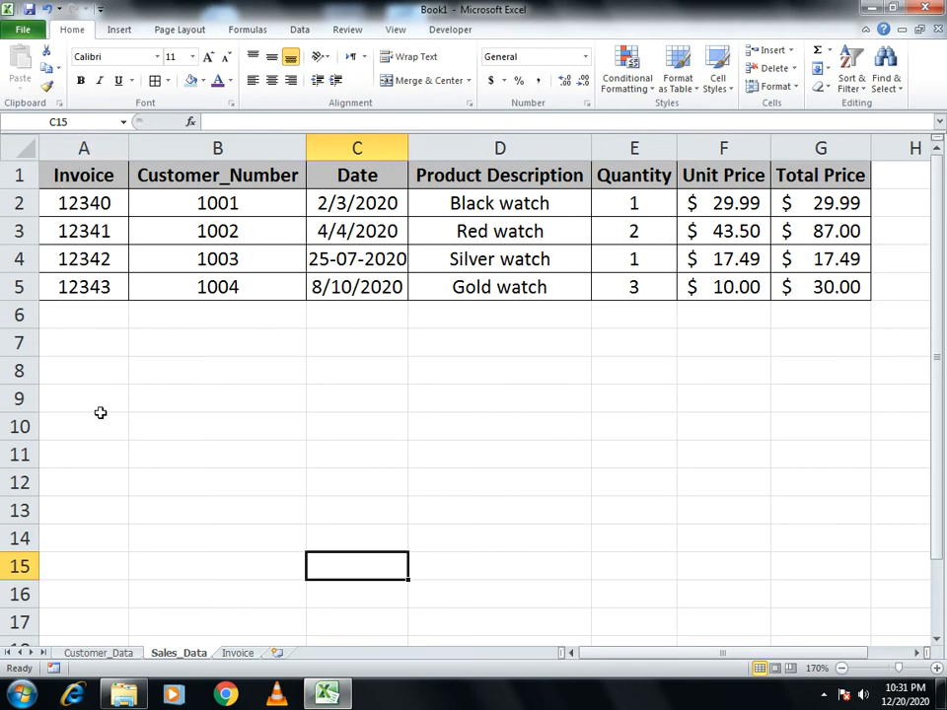
pyautogui.click(237, 653)
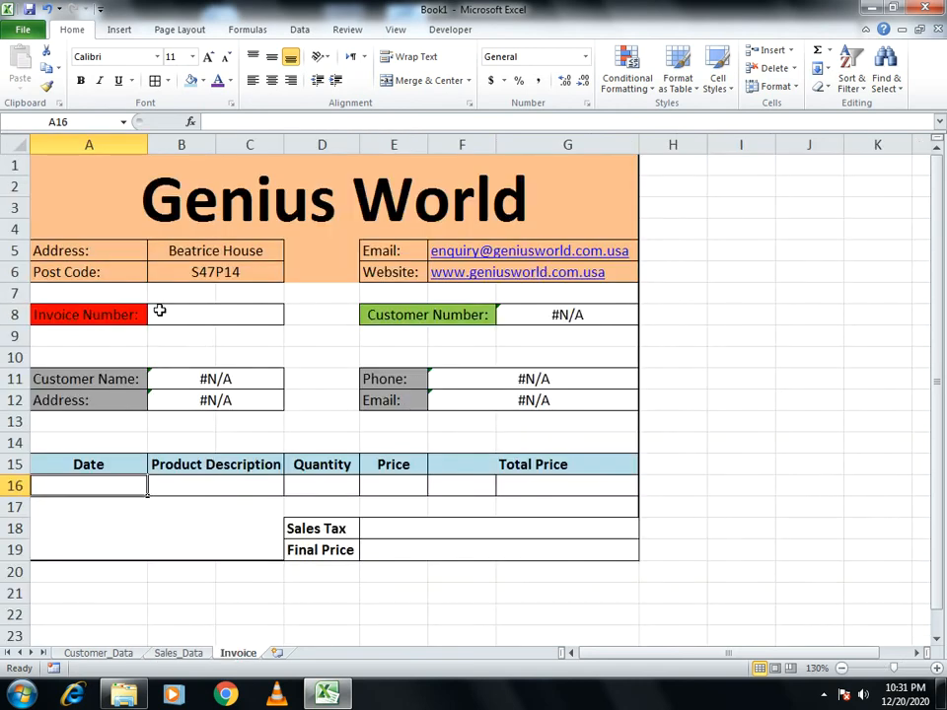
pyautogui.click(189, 655)
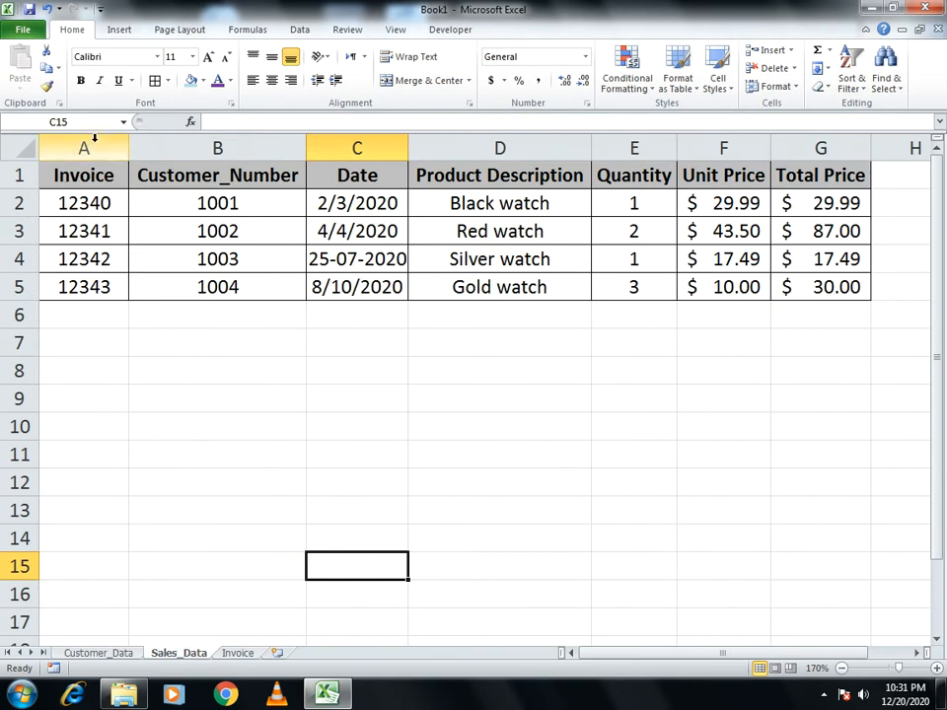
pyautogui.click(118, 649)
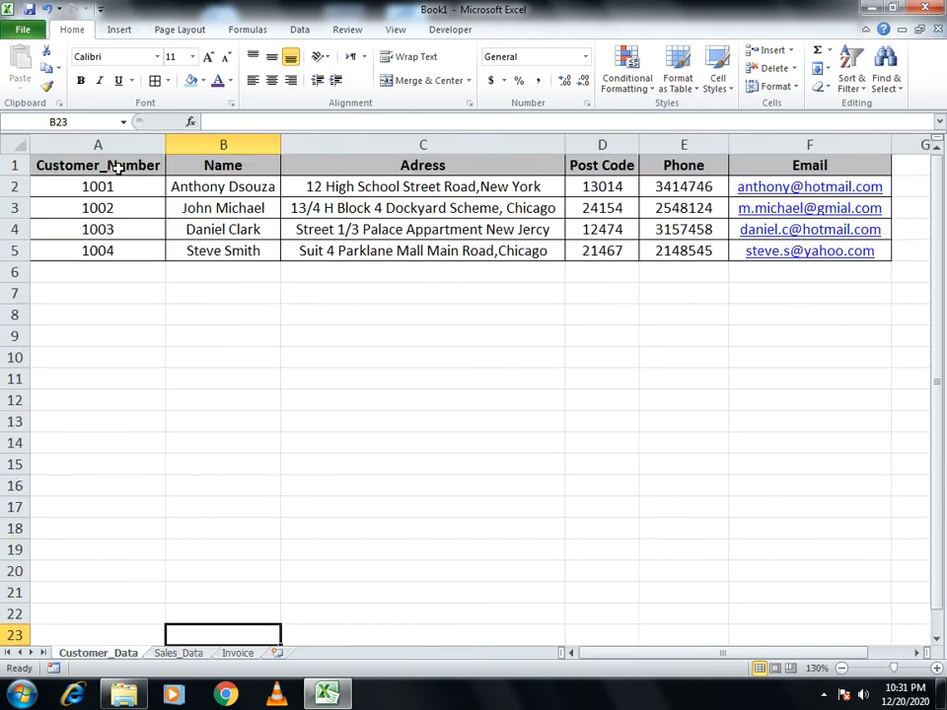
pyautogui.click(236, 653)
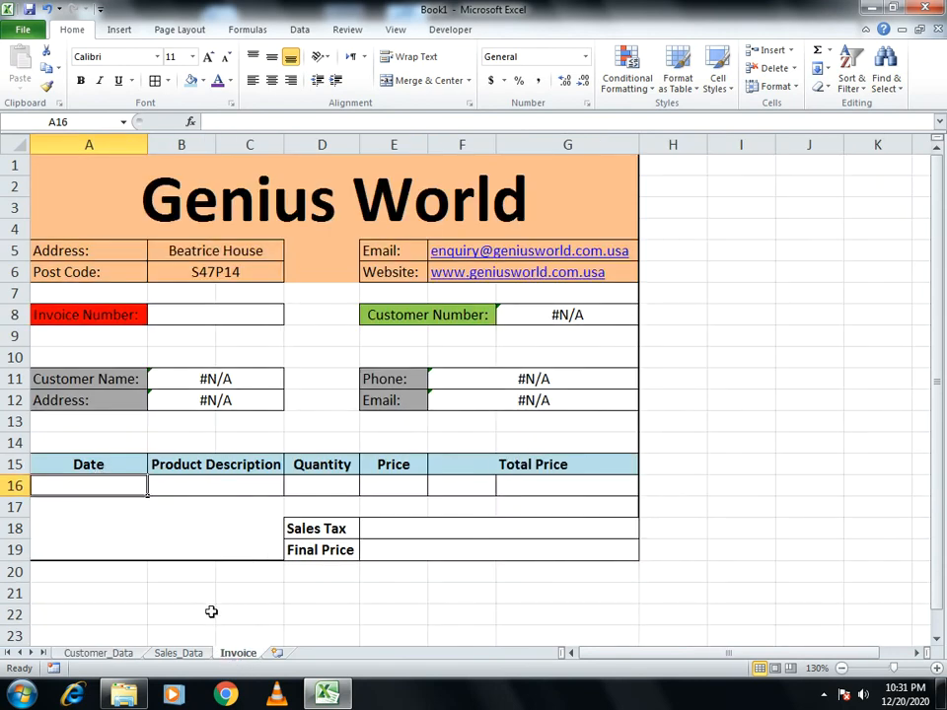
pyautogui.click(196, 656)
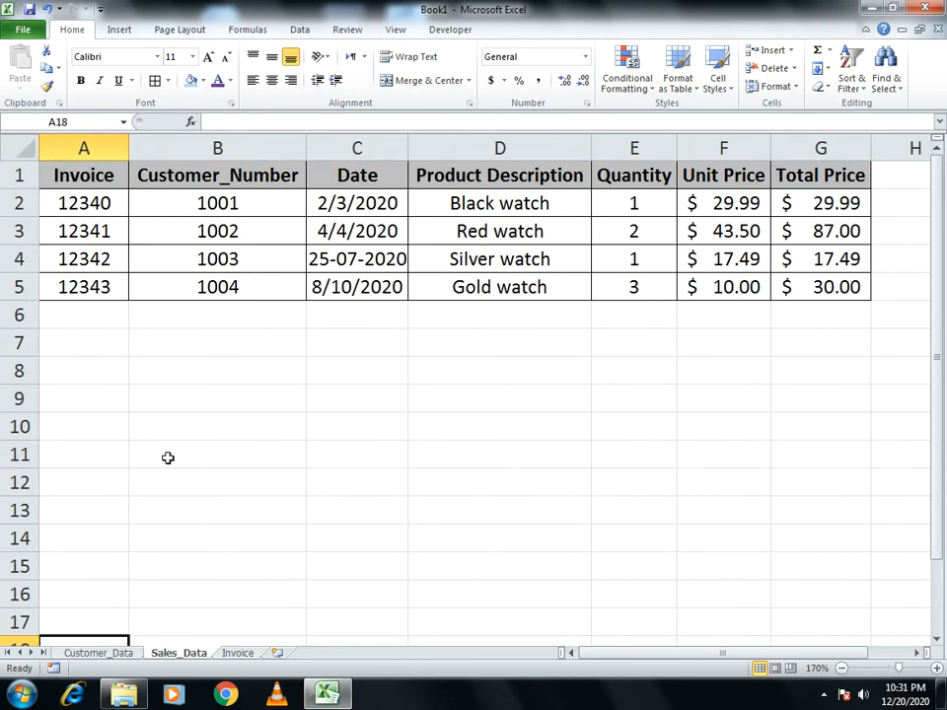
pyautogui.click(237, 654)
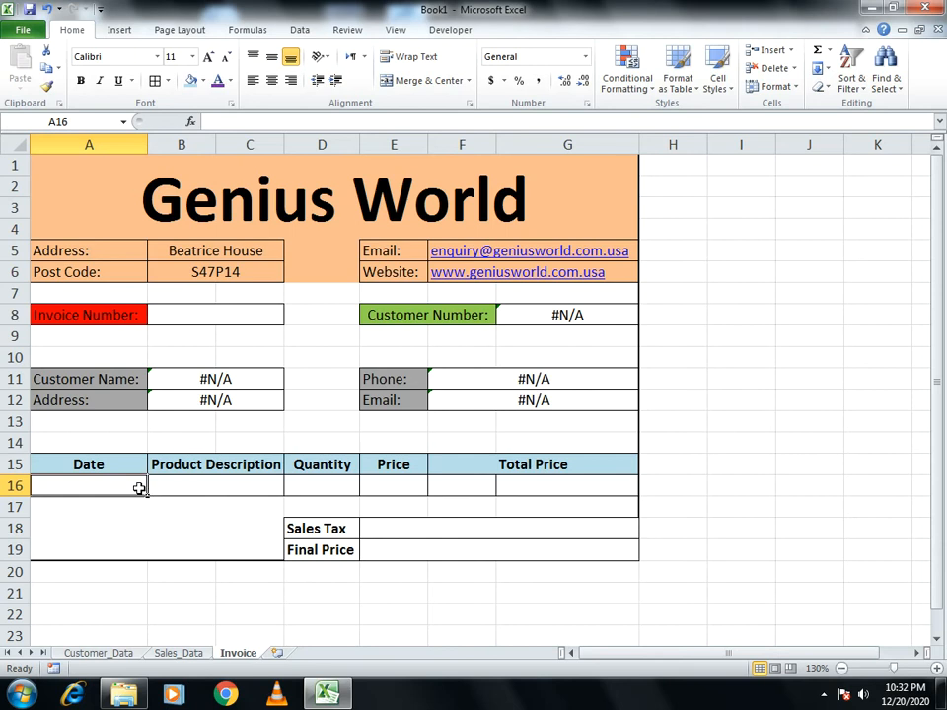
# Enter =VLOOKUP(B8,Sales_Data!A1:G5,3,0) in A16 to return the invoice date
pyautogui.write('=vlook')
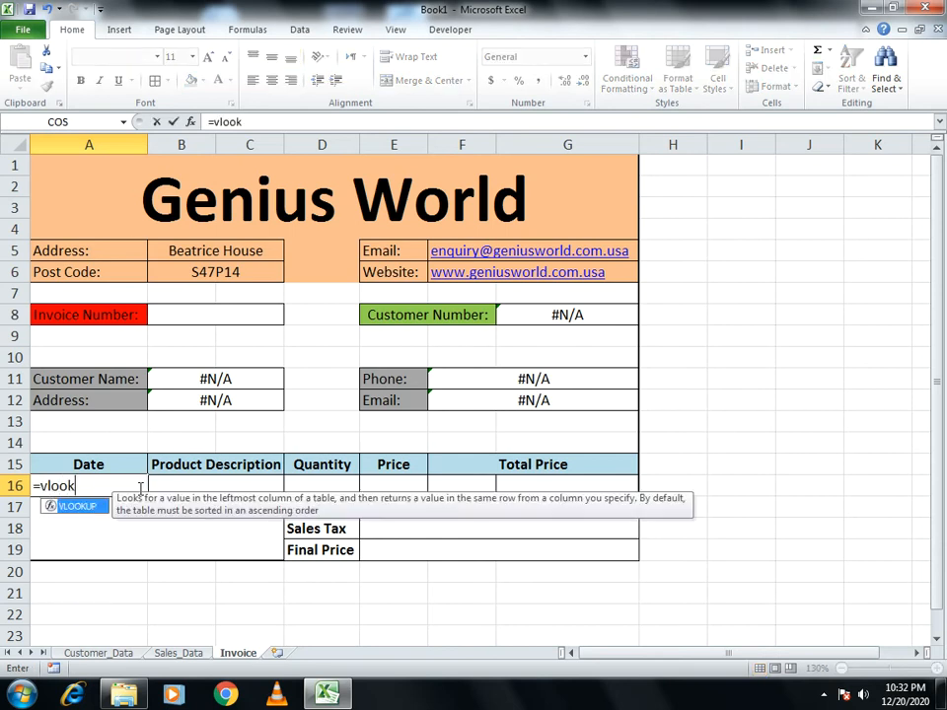
pyautogui.write('up(')
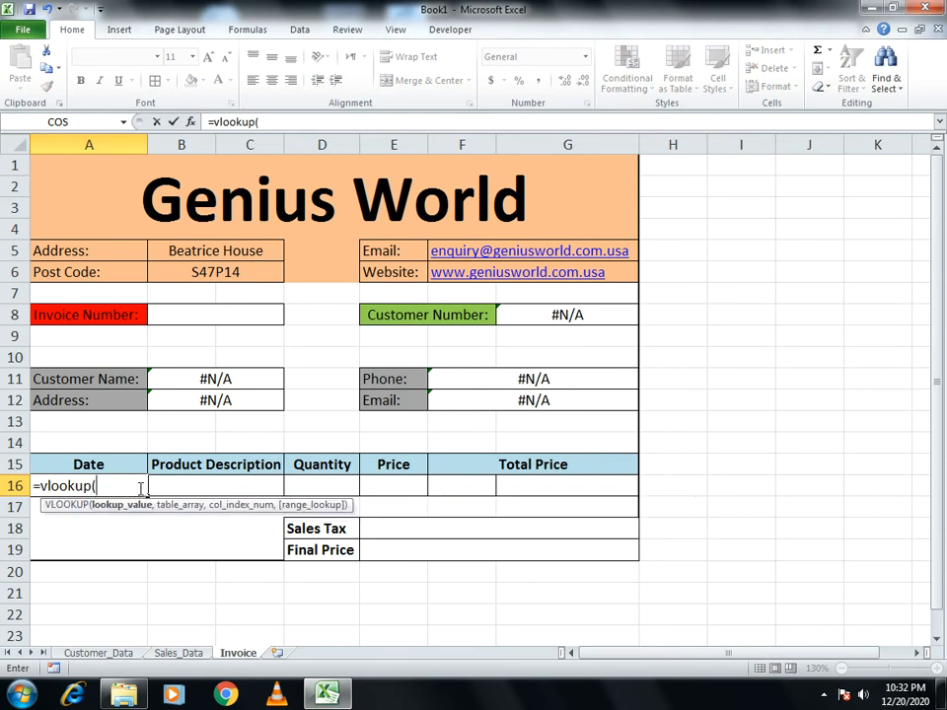
pyautogui.click(196, 317)
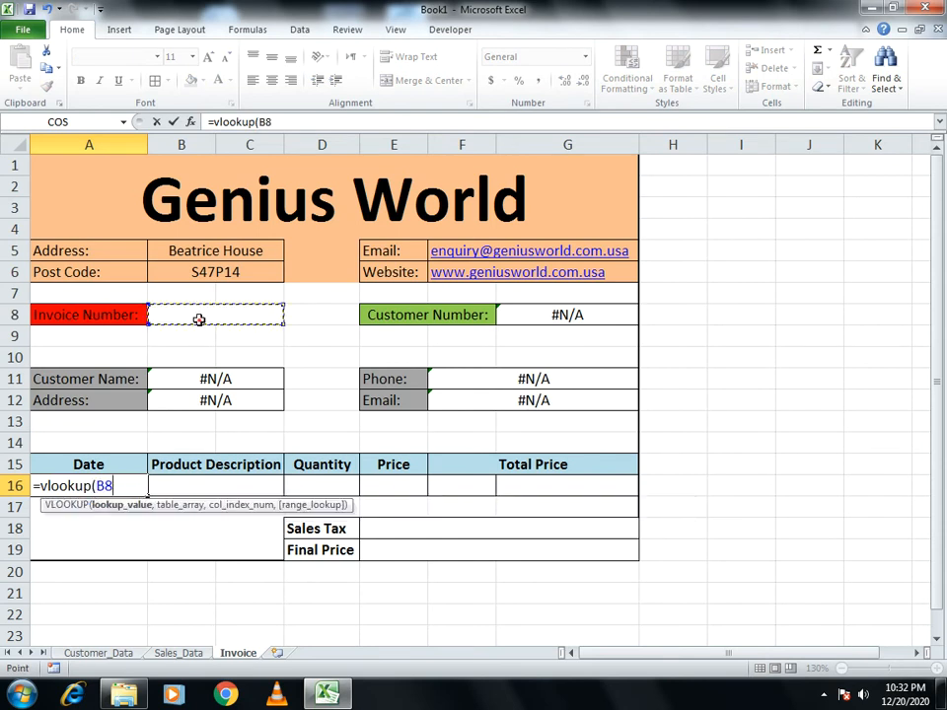
pyautogui.write(',')
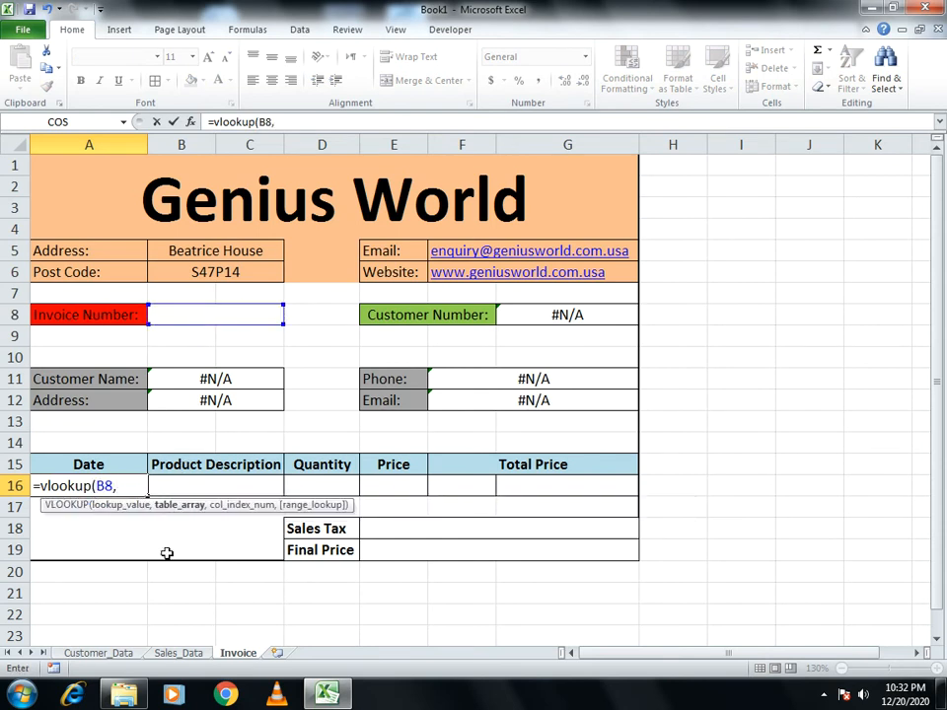
pyautogui.click(174, 653)
pyautogui.moveTo(76, 166); pyautogui.dragTo(777, 289)
pyautogui.write(',')
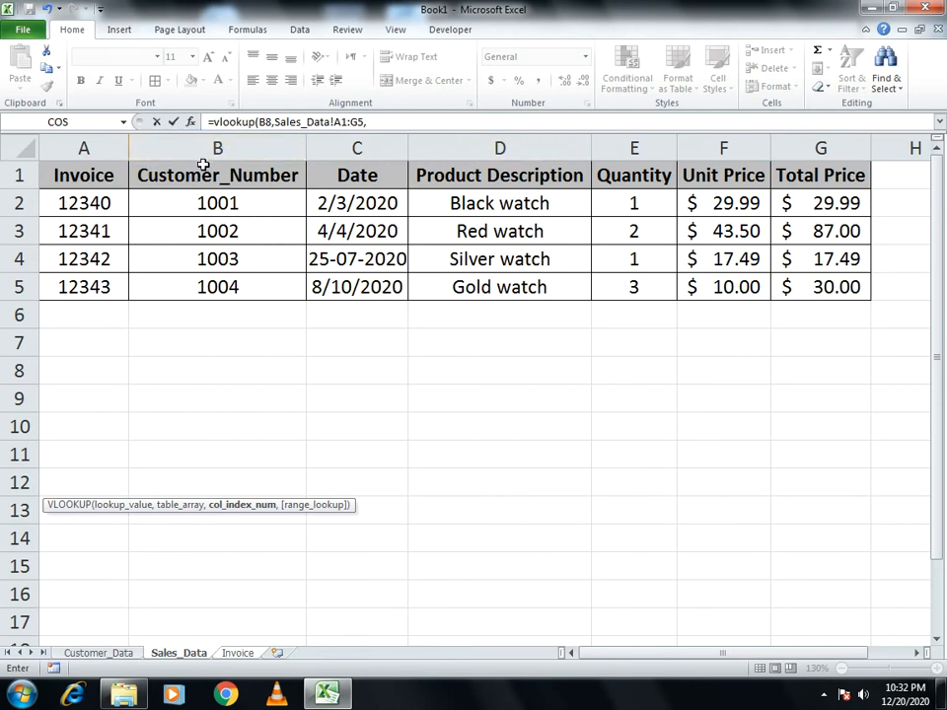
pyautogui.write('3,0)')
pyautogui.press('Return')
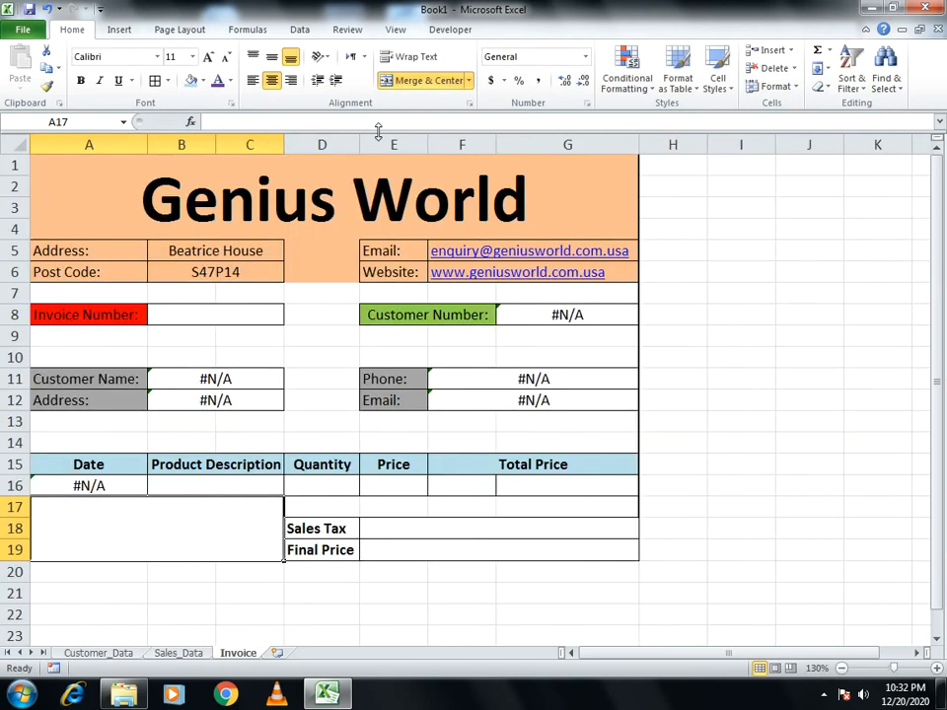
# Enter =VLOOKUP(B8,Sales_Data!A1:G5,4,0) in B16 to return the product description
pyautogui.click(242, 483)
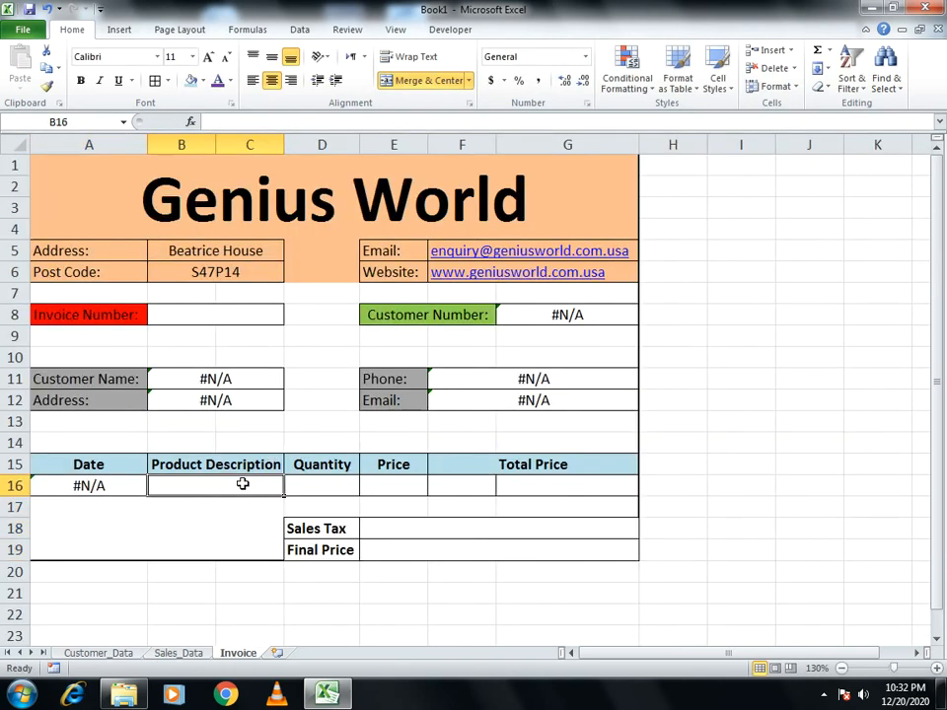
pyautogui.write('=v')
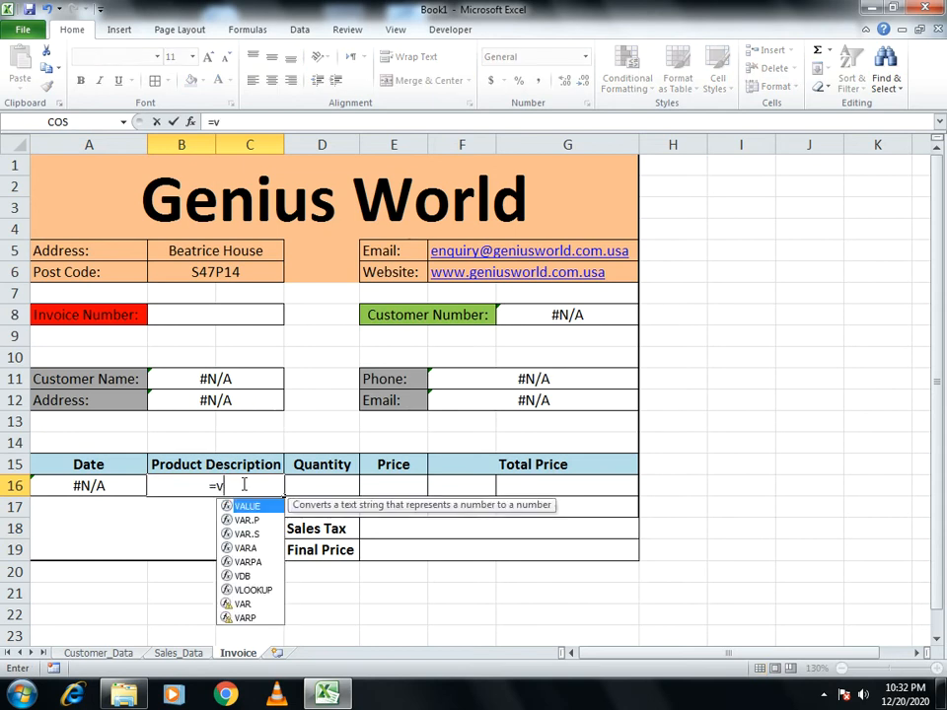
pyautogui.write('lookup')
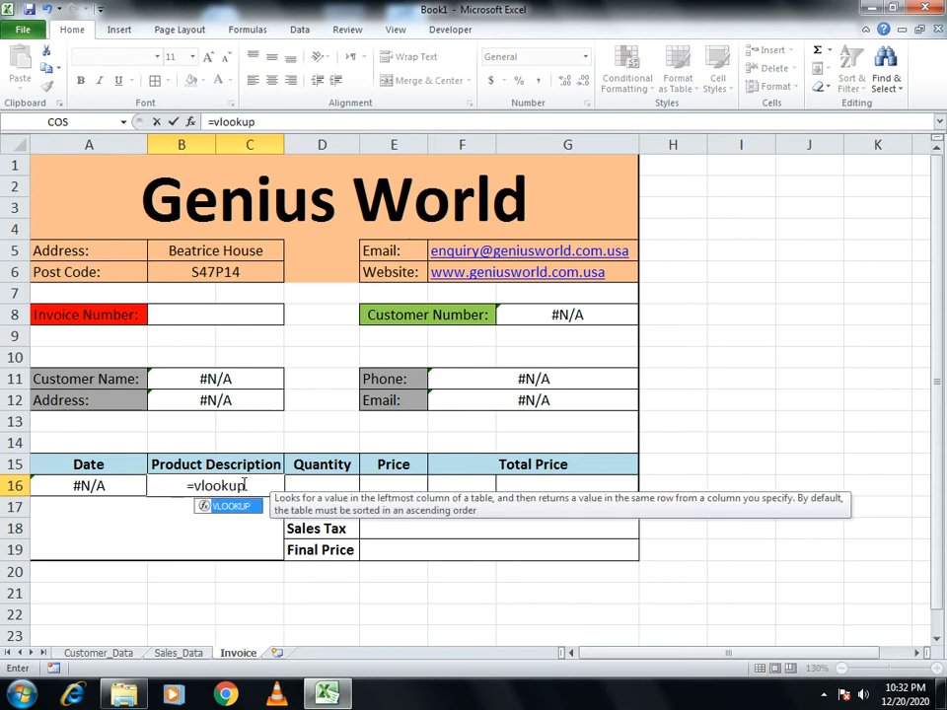
pyautogui.write('(')
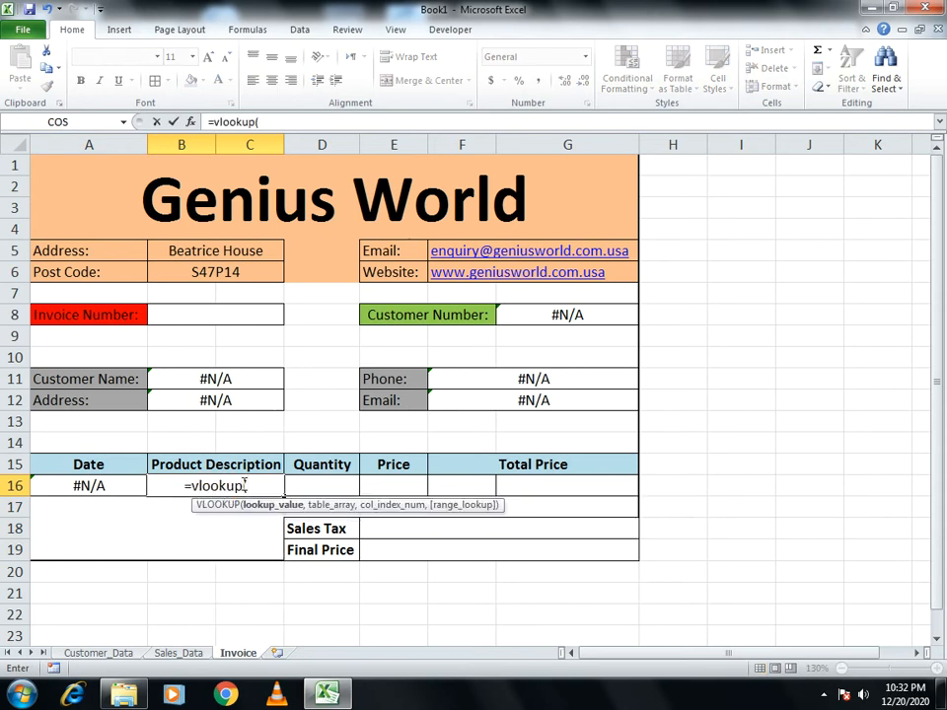
pyautogui.click(207, 315)
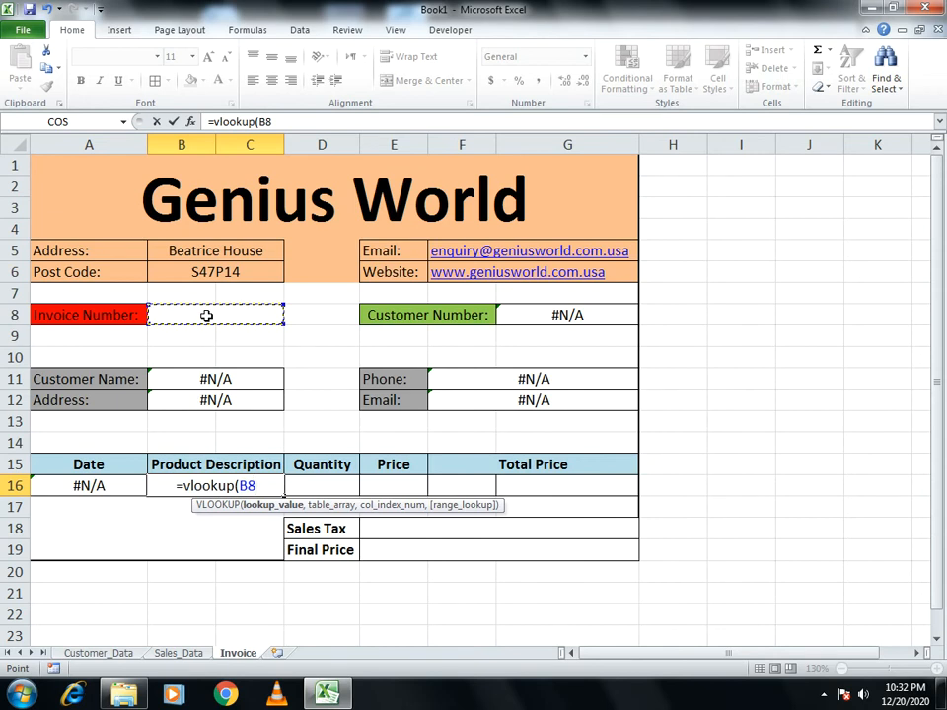
pyautogui.write(',')
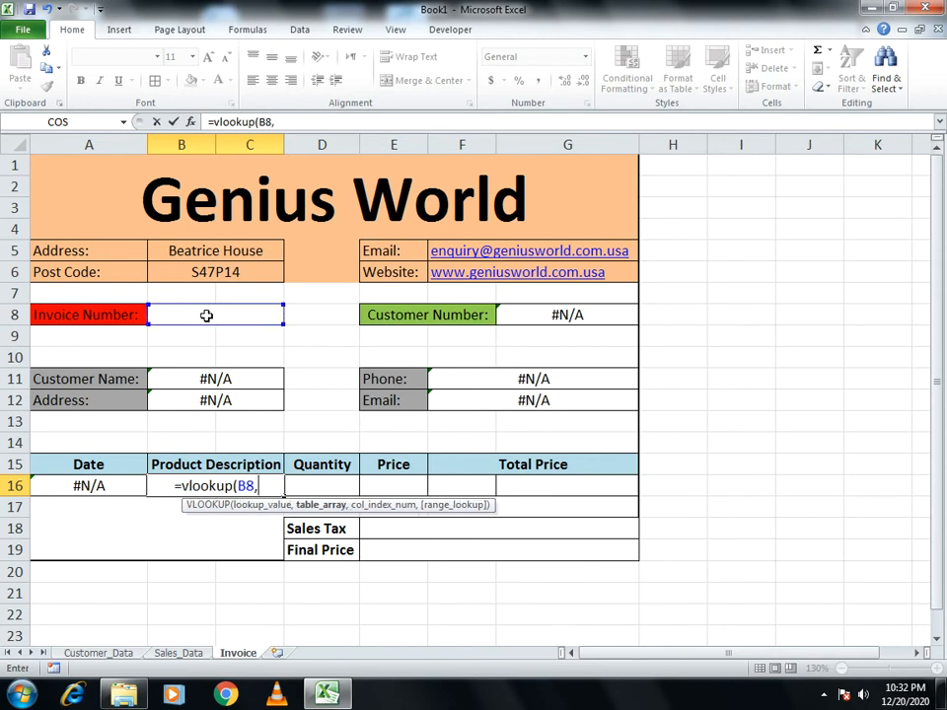
pyautogui.click(175, 652)
pyautogui.click(81, 174)
pyautogui.moveTo(82, 174); pyautogui.dragTo(807, 286)
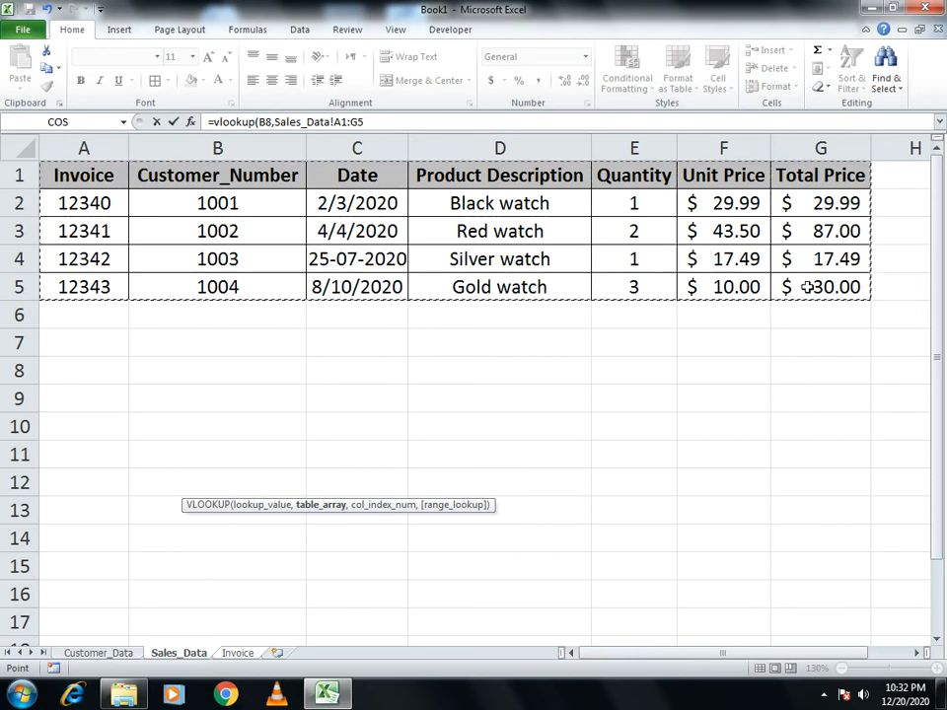
pyautogui.write(',')
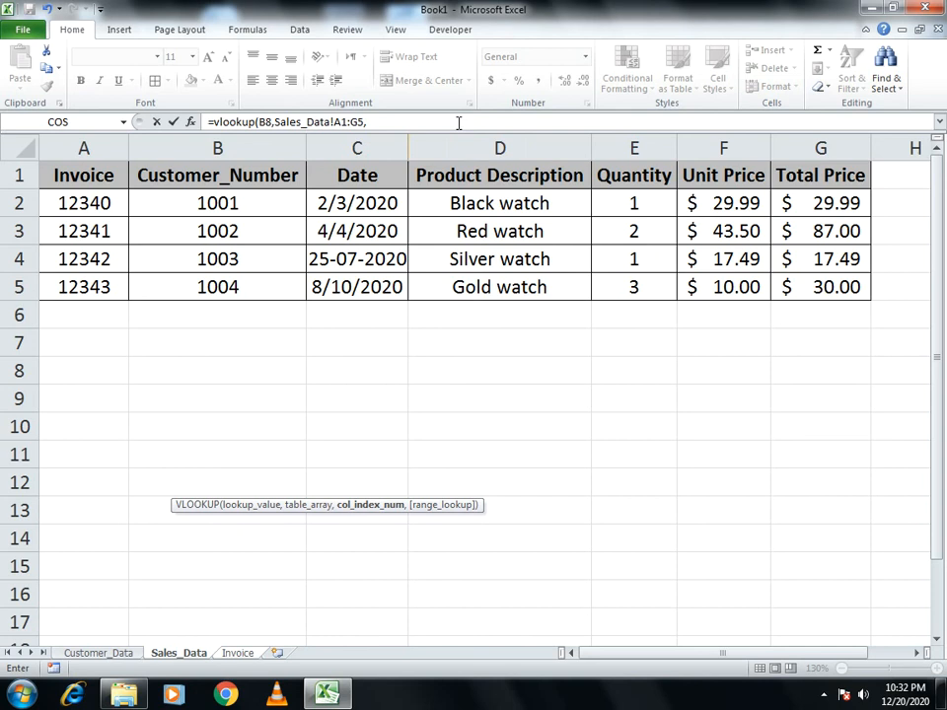
pyautogui.write('4,')
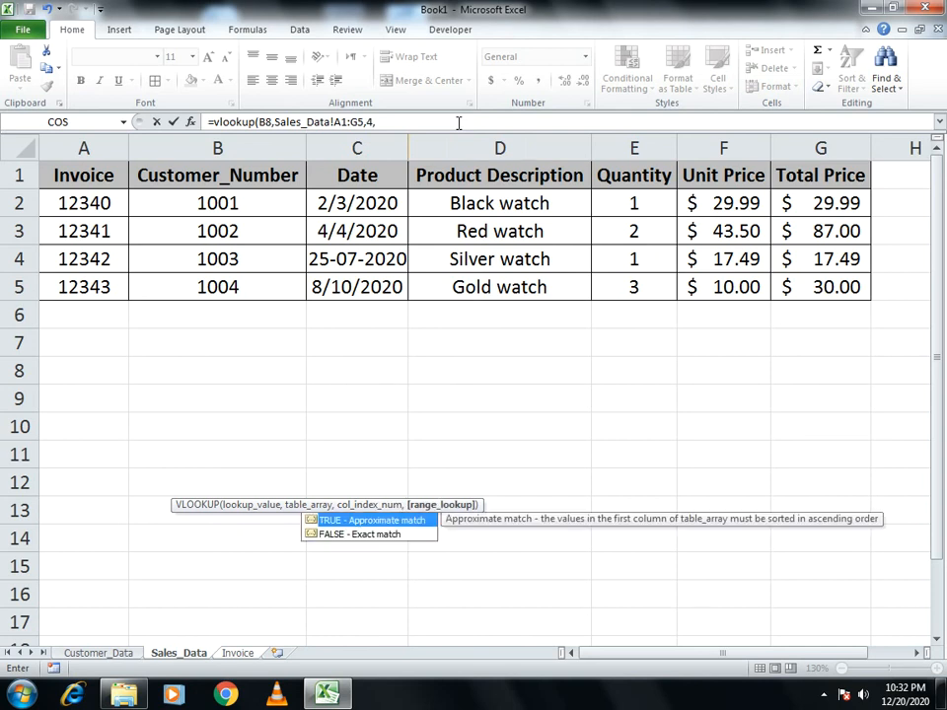
pyautogui.write('0)')
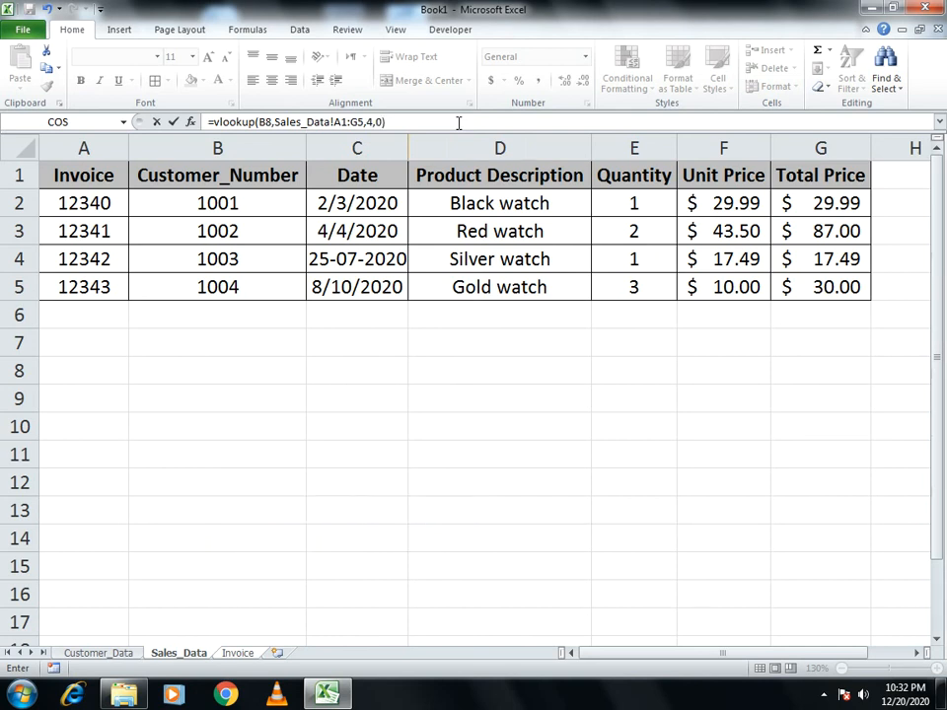
pyautogui.press('Return')
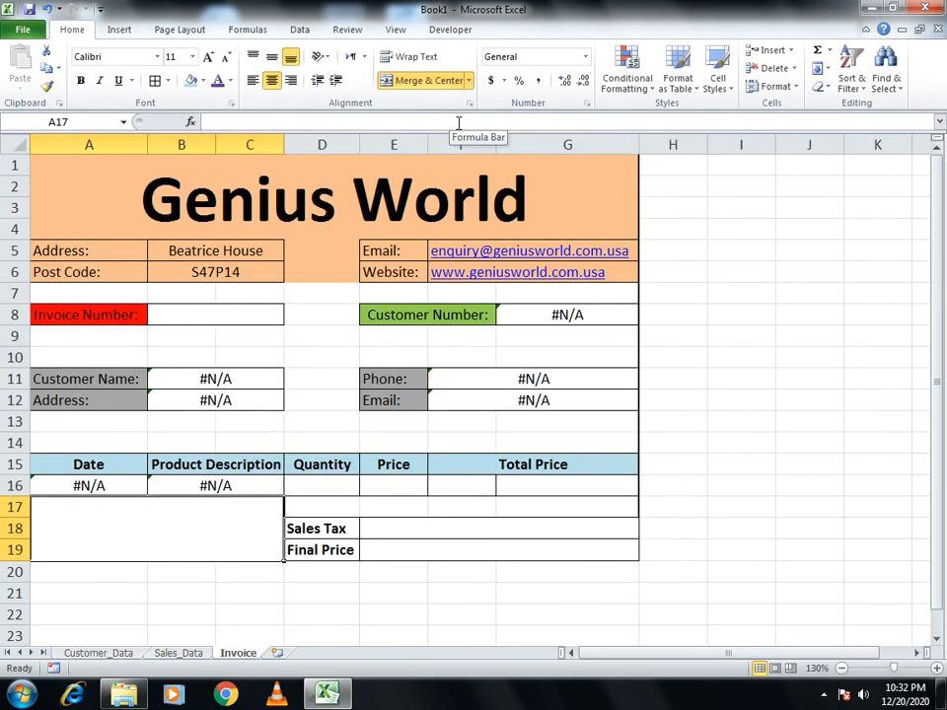
pyautogui.click(340, 490)
# Enter =VLOOKUP(B8,Sales_Data!A1:G5,5,0) in Quantity cell D16
pyautogui.write('=vlook')
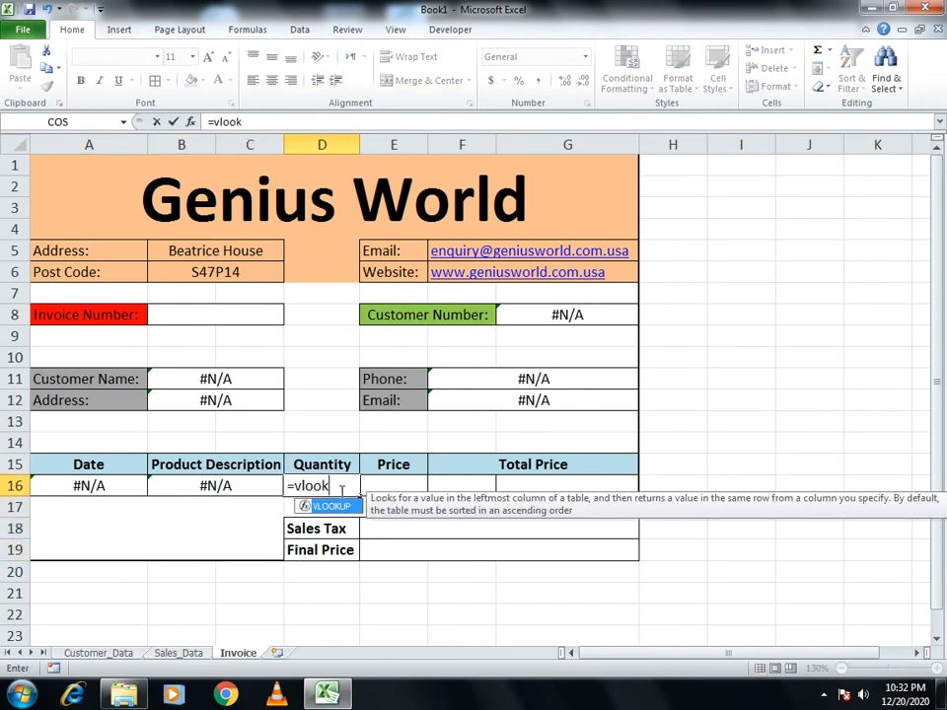
pyautogui.write('up(')
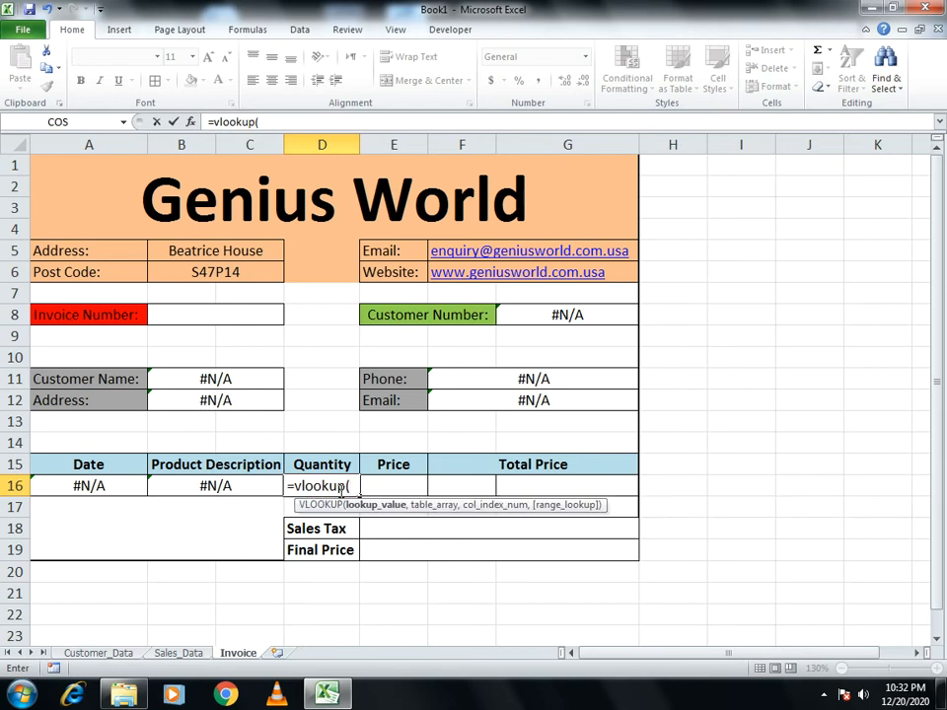
pyautogui.click(187, 312)
pyautogui.write(',')
pyautogui.click(180, 653)
pyautogui.click(85, 174)
pyautogui.moveTo(305, 173); pyautogui.dragTo(823, 281)
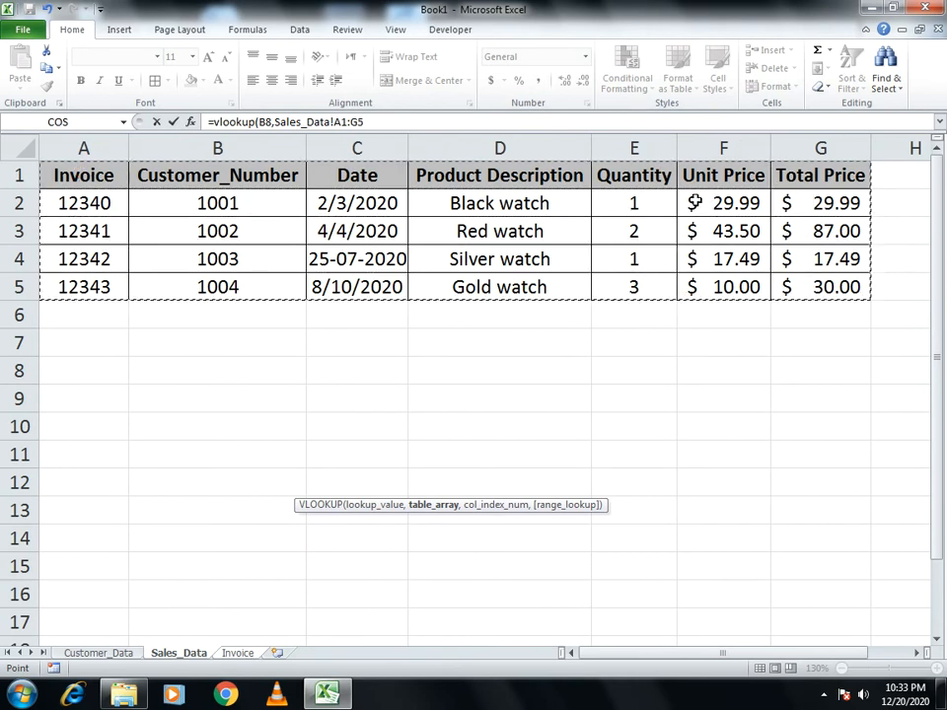
pyautogui.write(',')
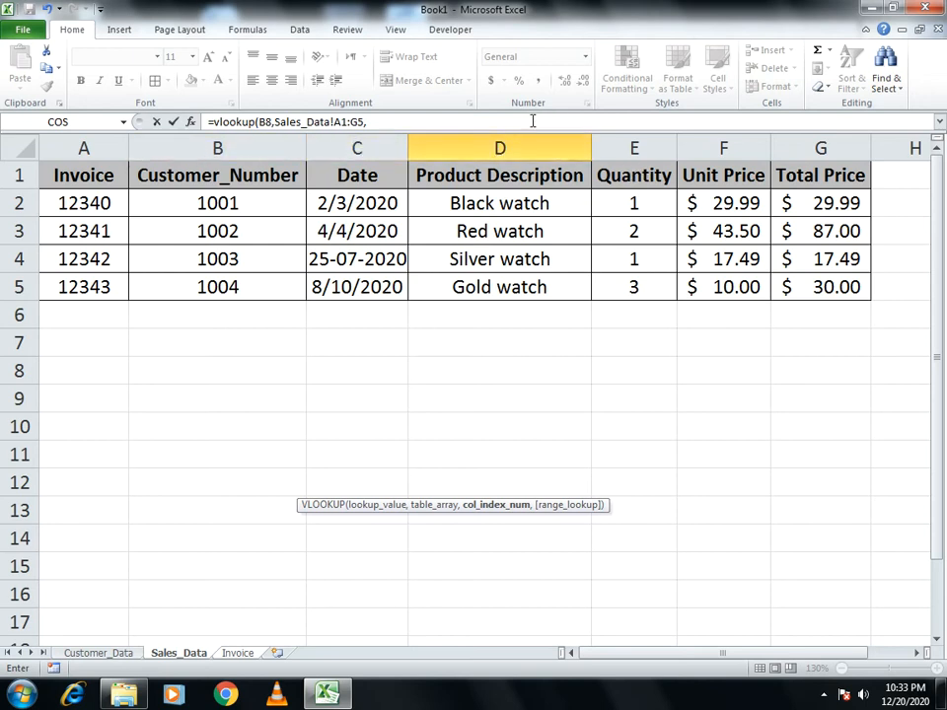
pyautogui.write('5,0')
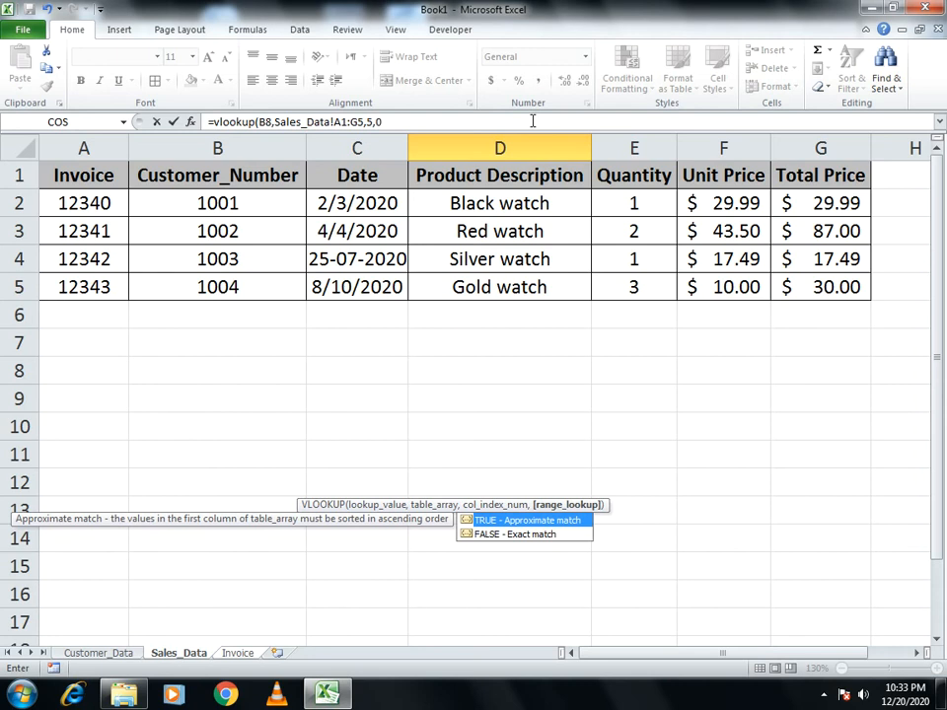
pyautogui.press('Return')
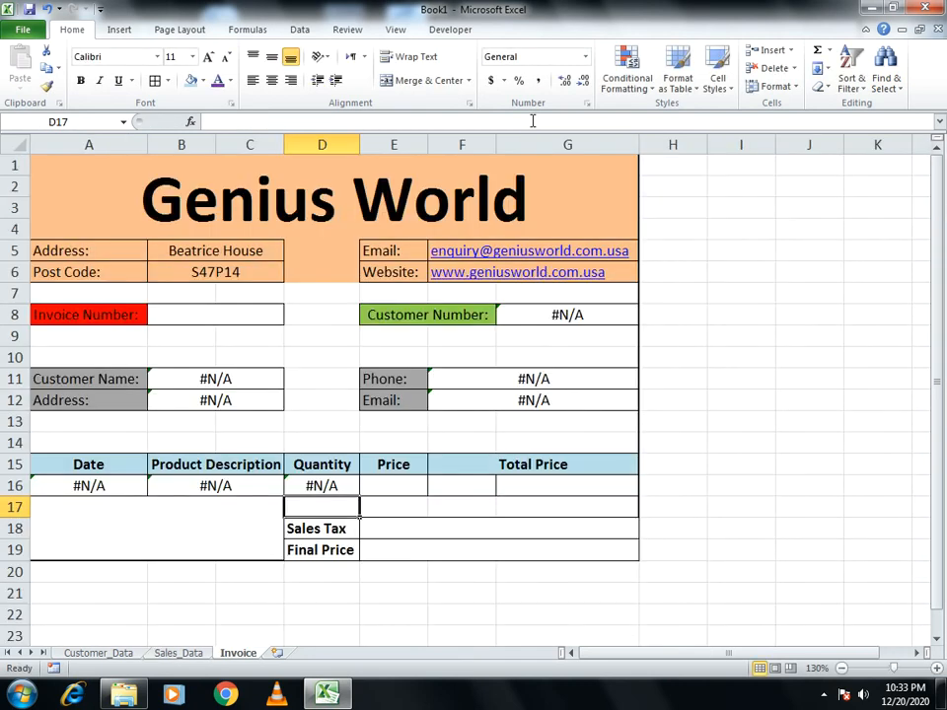
pyautogui.click(324, 487)
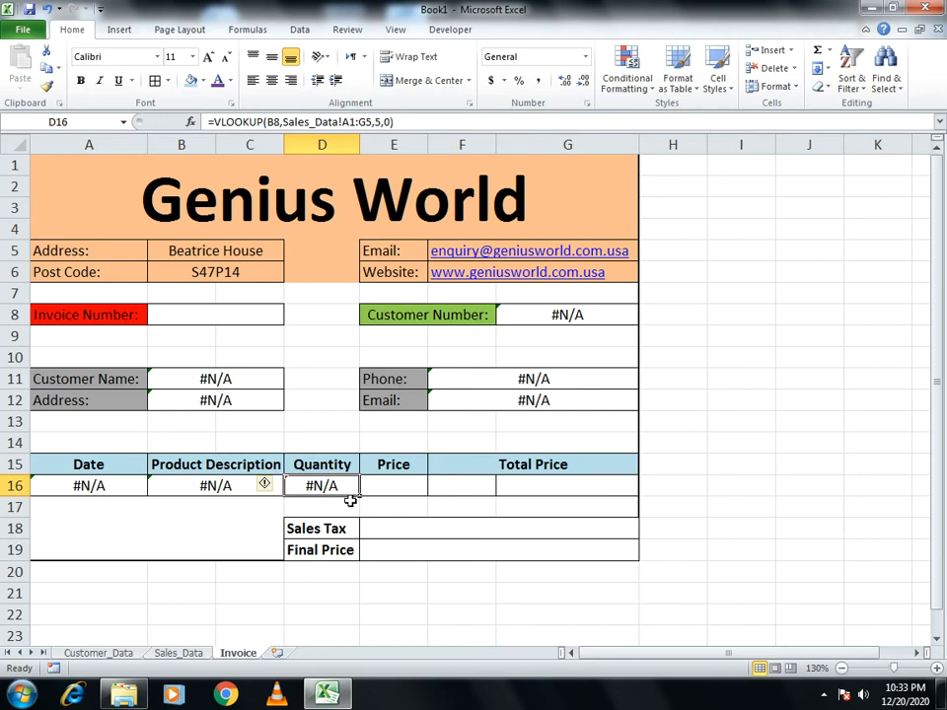
# Fill the D16 formula right into Price cell E16, then select F16:G16
pyautogui.moveTo(358, 497); pyautogui.dragTo(398, 501)
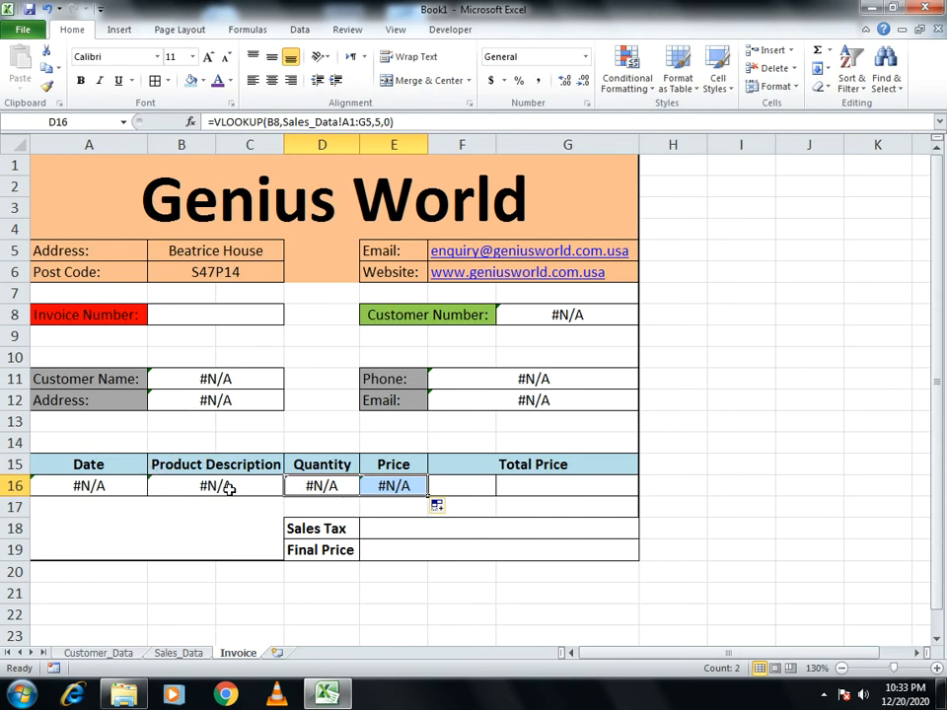
pyautogui.moveTo(484, 484); pyautogui.dragTo(534, 485)
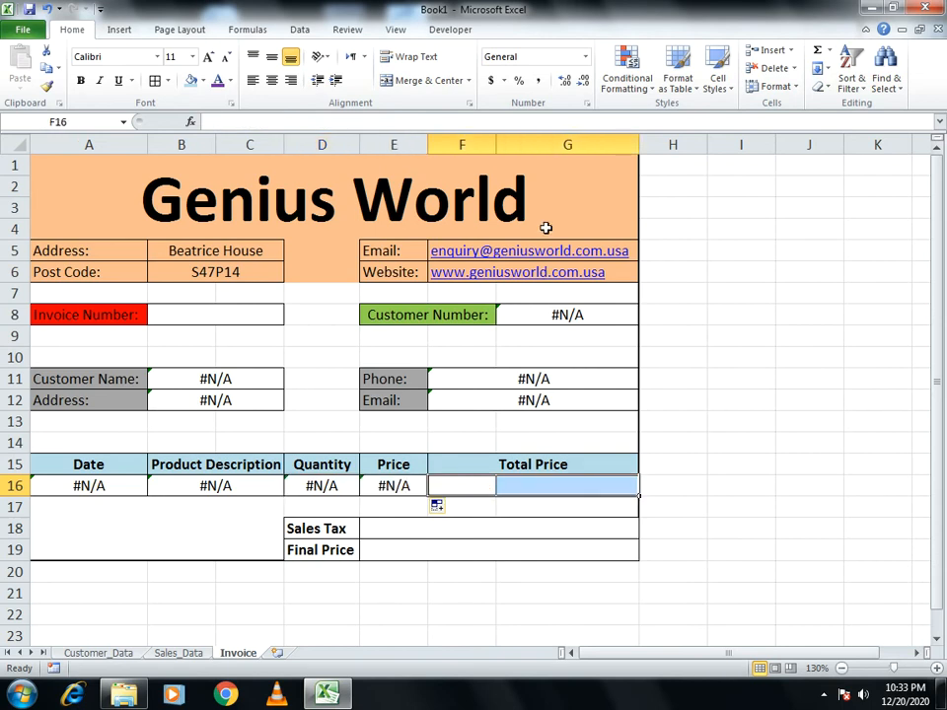
# Merge F16:G16 and give Total Price the formula =D16*E16
pyautogui.click(451, 78)
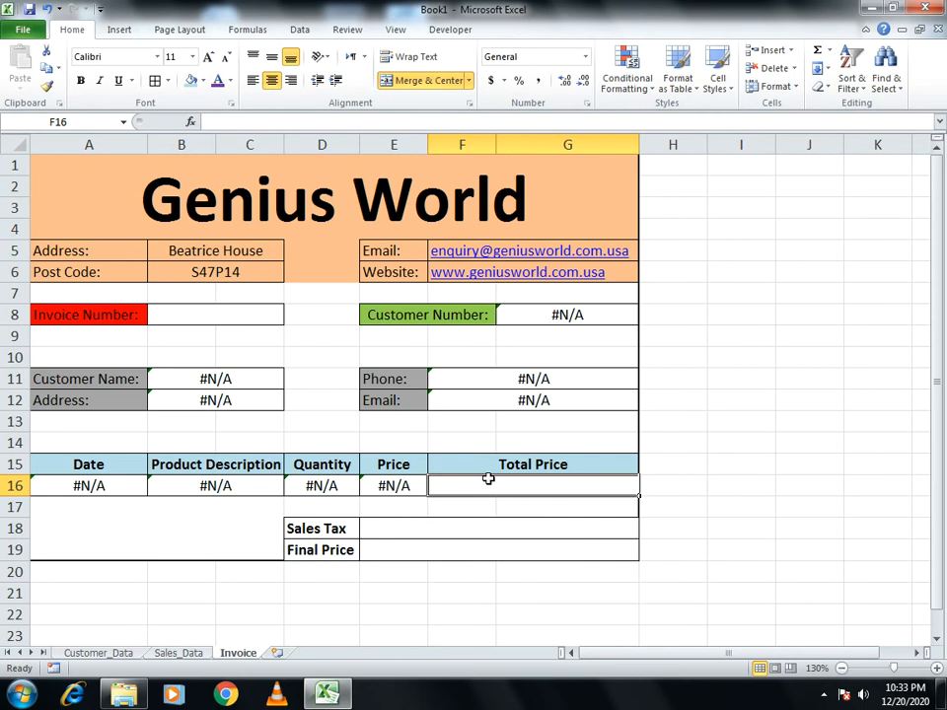
pyautogui.write('=')
pyautogui.click(291, 485)
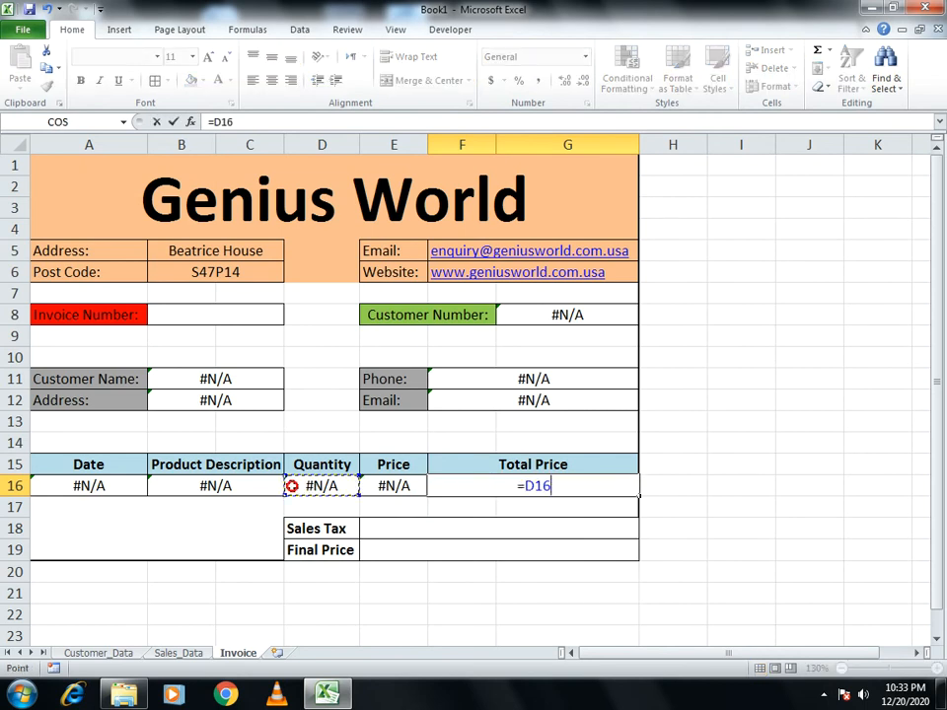
pyautogui.write('*')
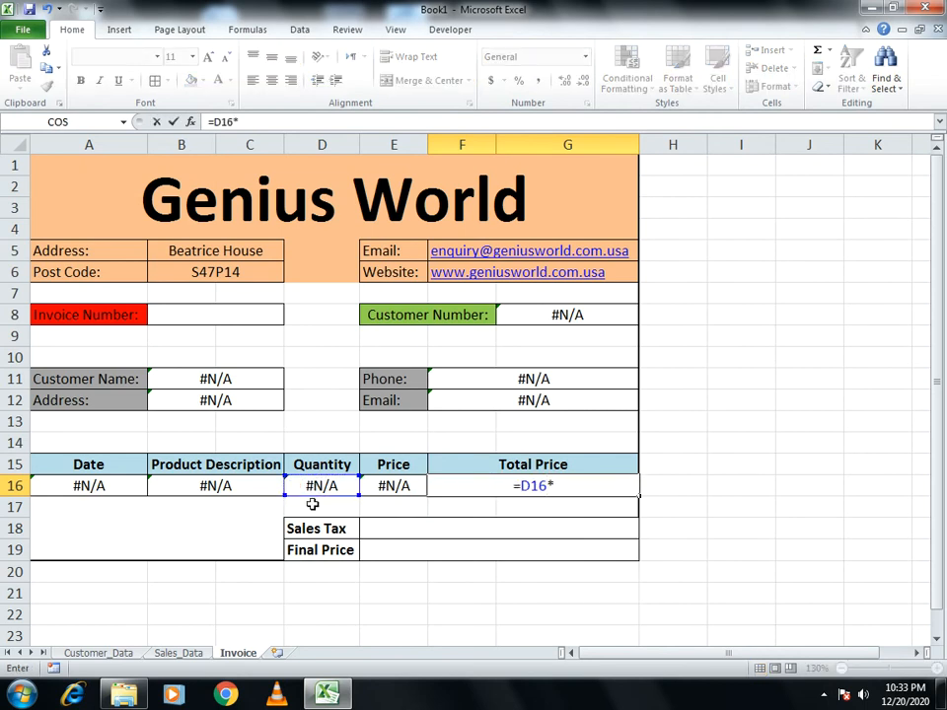
pyautogui.click(376, 486)
pyautogui.press('Return')
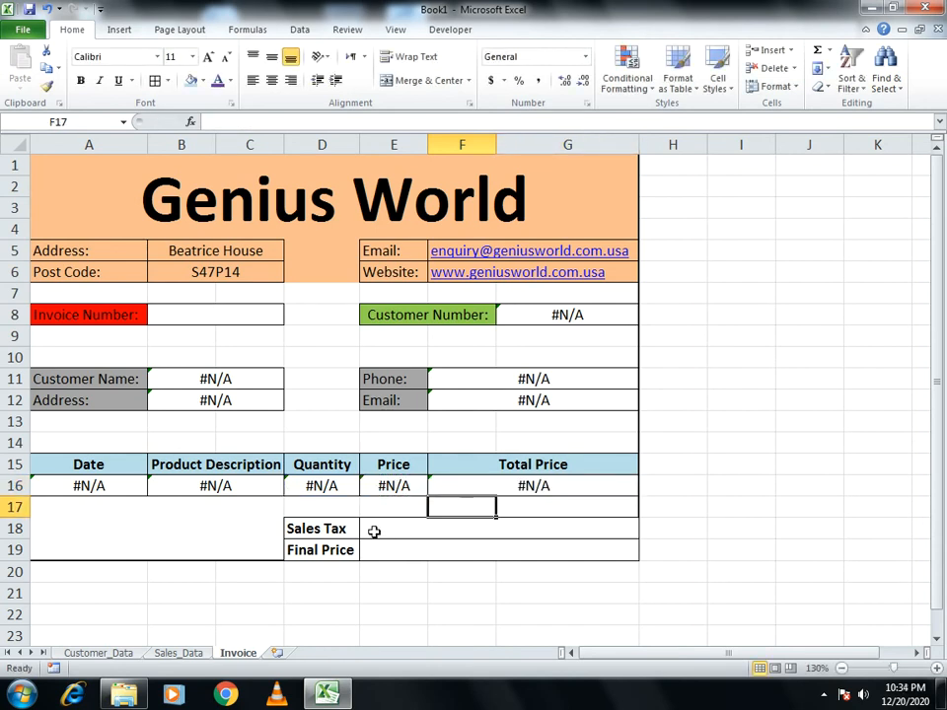
# Enter 0.40 as the Sales Tax in E18 and show it as 40%
pyautogui.click(379, 523)
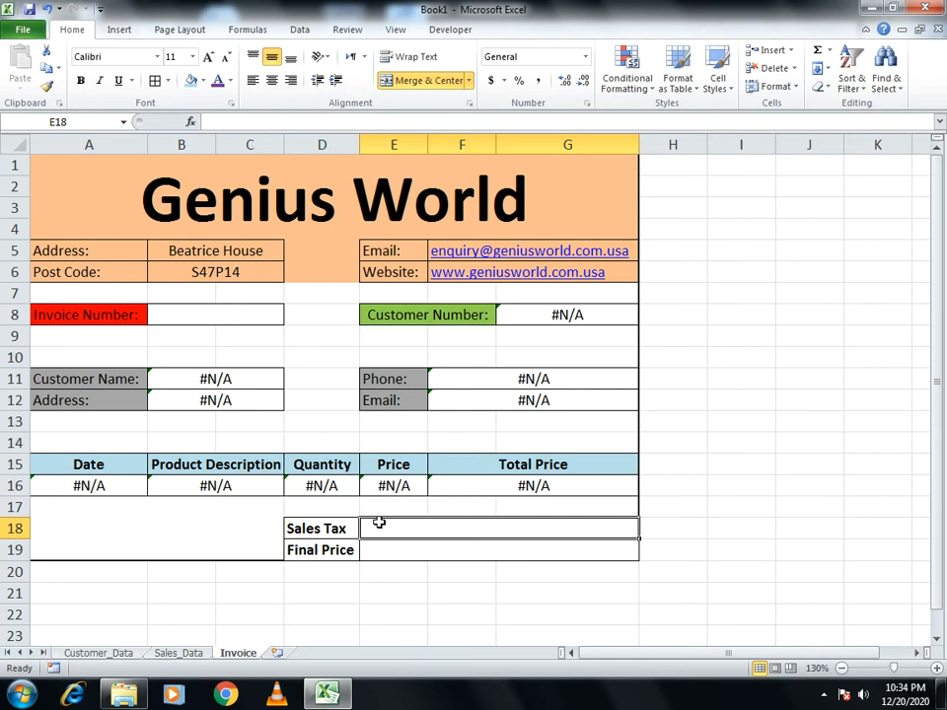
pyautogui.write('0.')
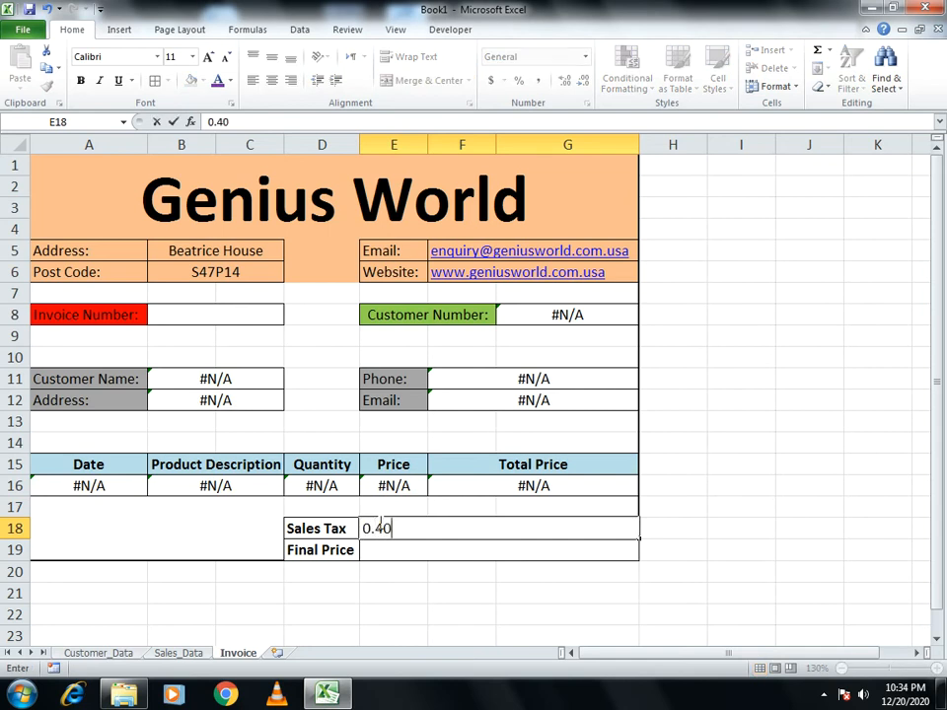
pyautogui.write('40')
pyautogui.press('Return')
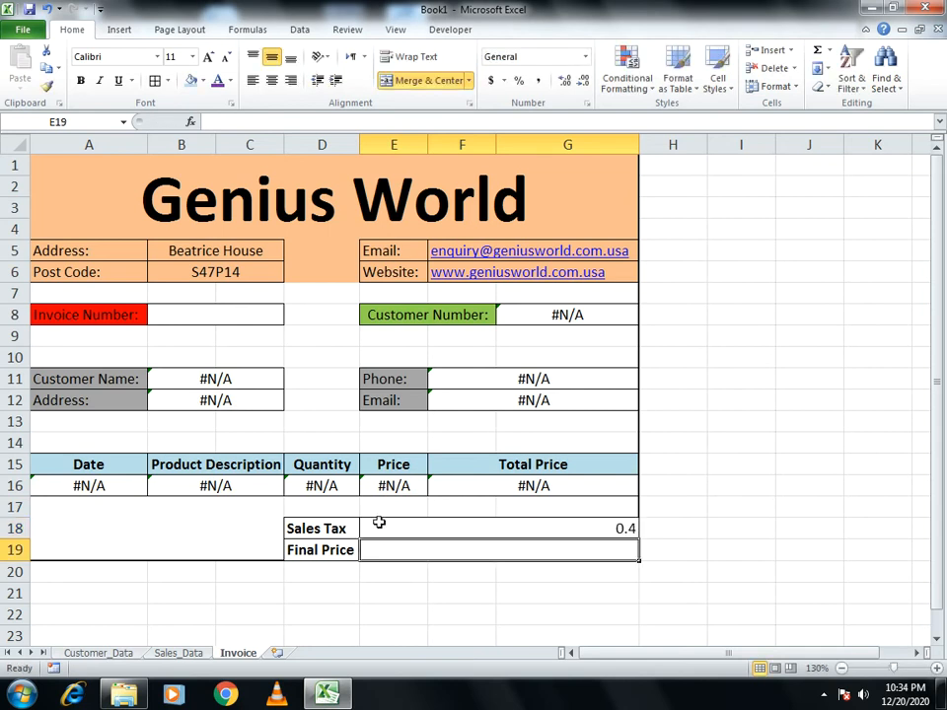
pyautogui.click(488, 531)
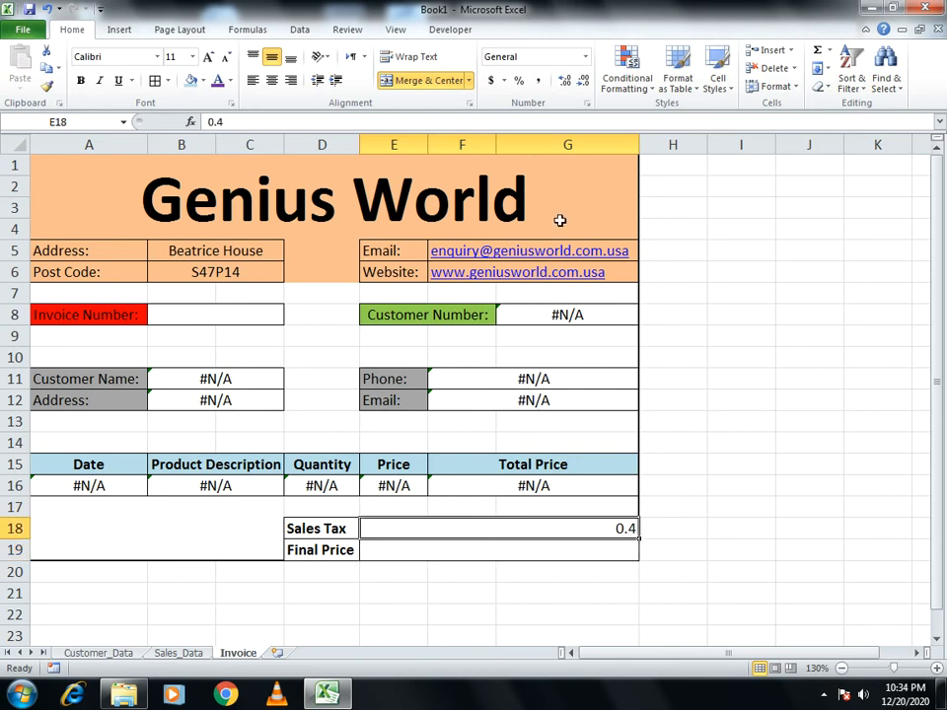
pyautogui.click(518, 83)
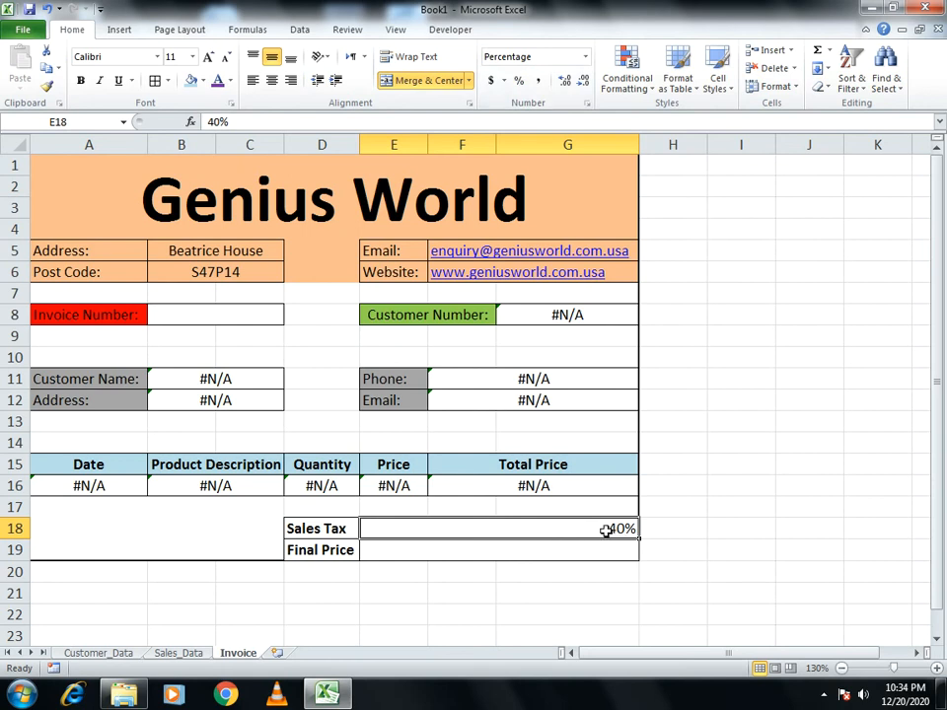
pyautogui.click(582, 550)
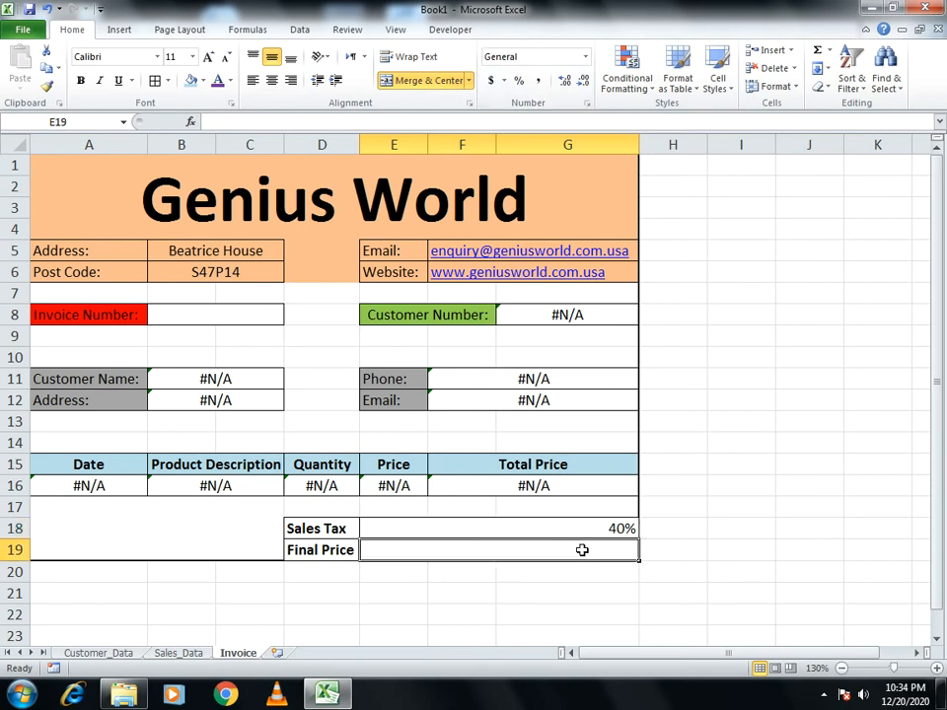
# Give Final Price in E19 the formula =F16*E18
pyautogui.write('=')
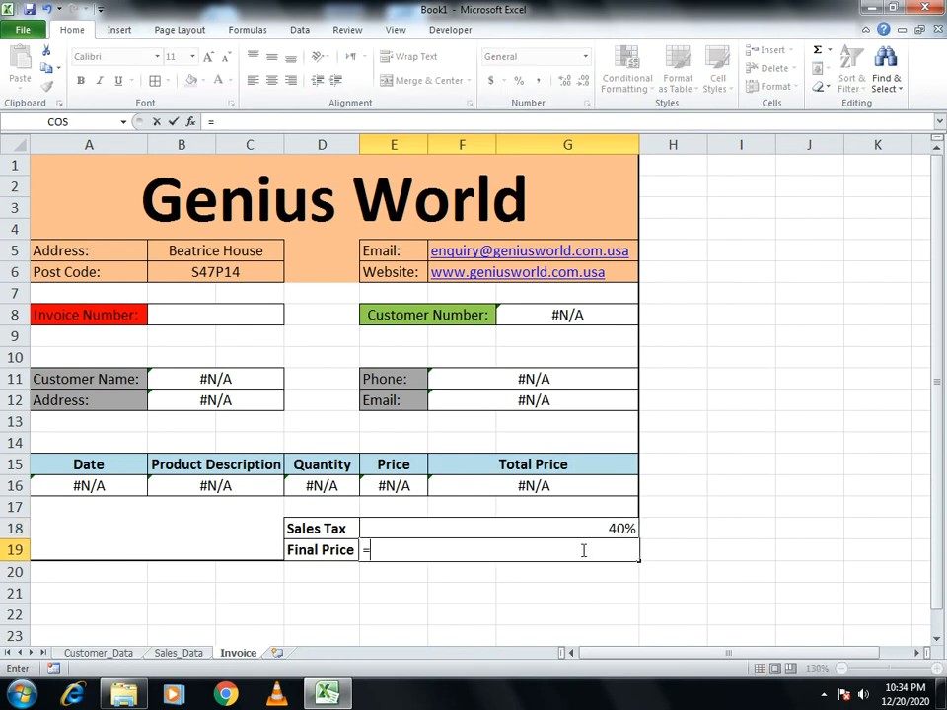
pyautogui.click(494, 484)
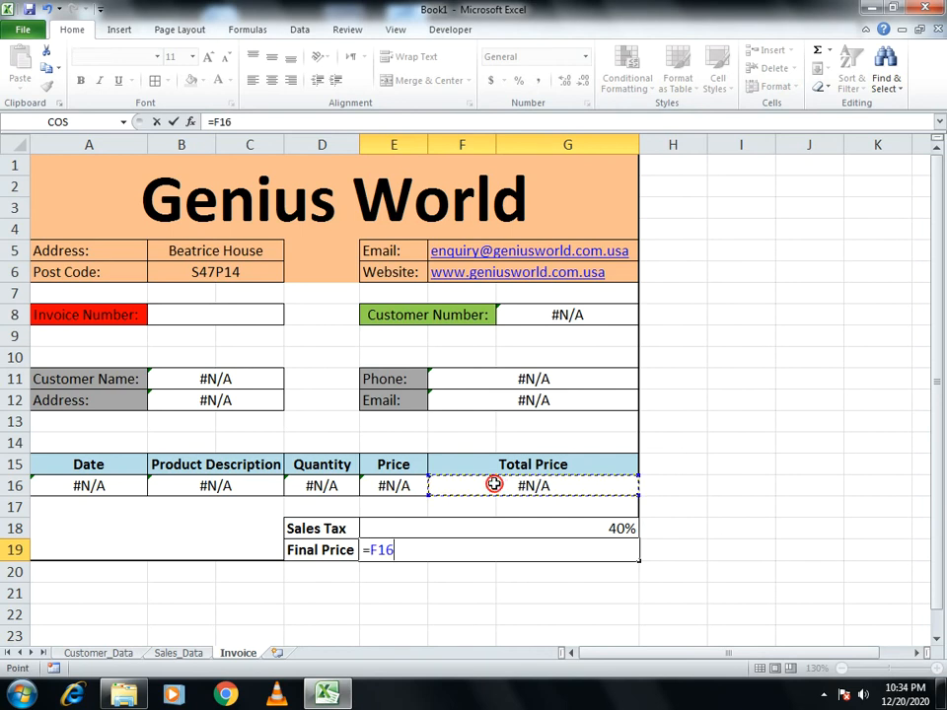
pyautogui.write('*')
pyautogui.click(502, 525)
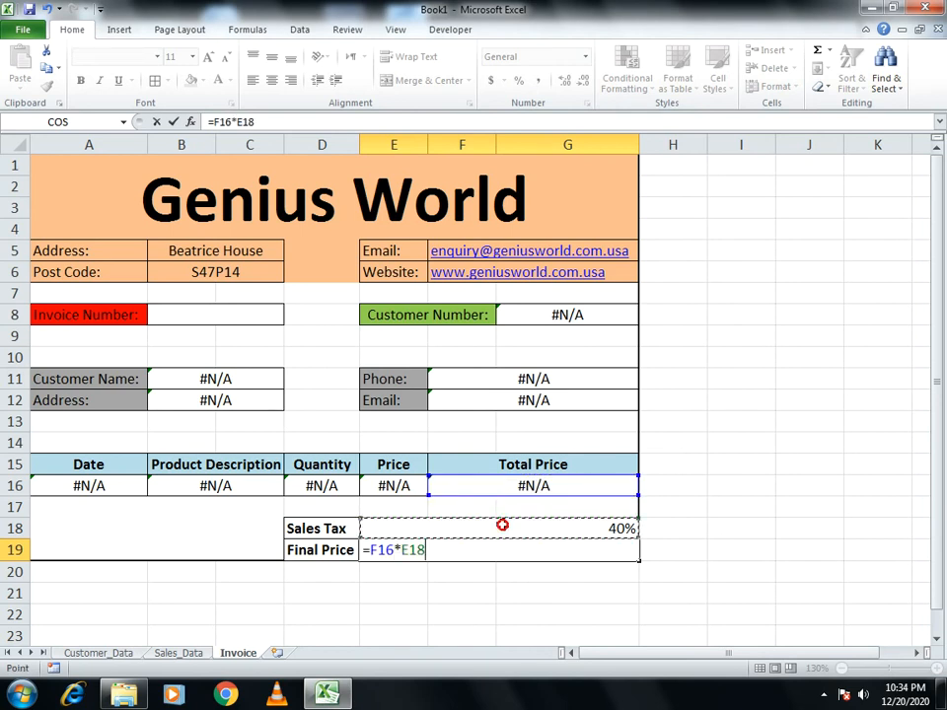
pyautogui.press('Return')
# Centre the Sales Tax and Final Price values in E18:G19
pyautogui.moveTo(502, 525); pyautogui.dragTo(501, 549)
pyautogui.click(269, 81)
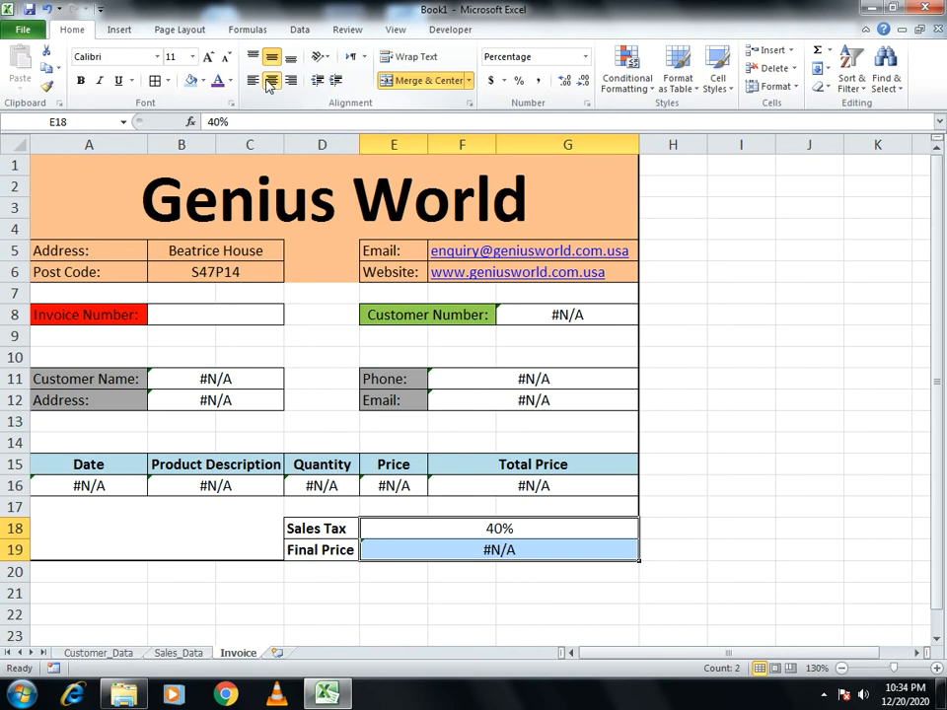
pyautogui.click(759, 489)
pyautogui.click(177, 315)
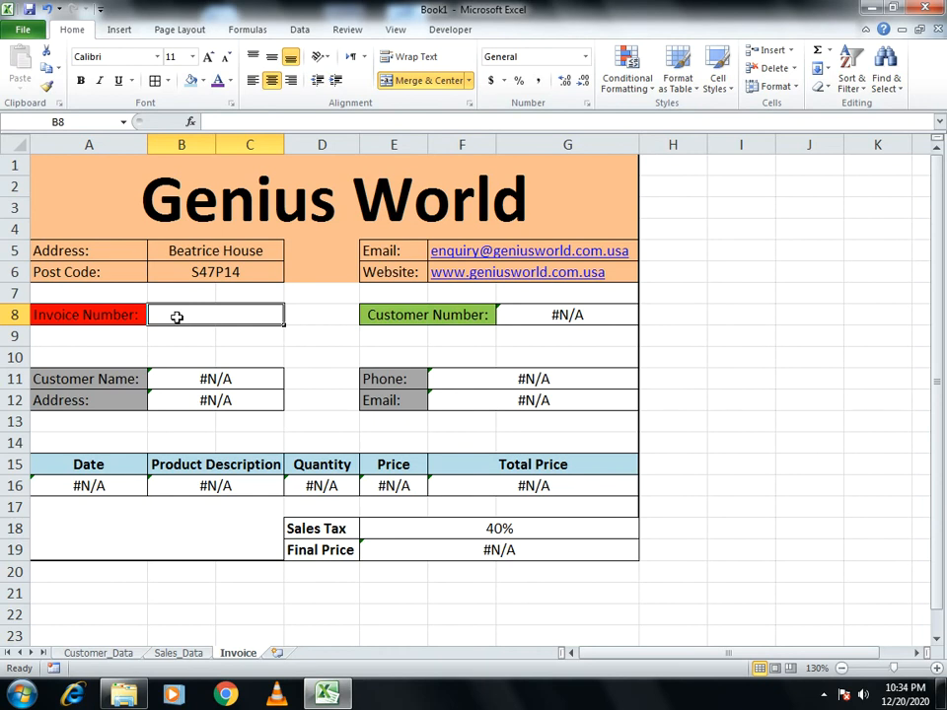
# Enter invoice number 12340 in B8, widen column C for the address, and centre customer number 1001
pyautogui.write('1234')
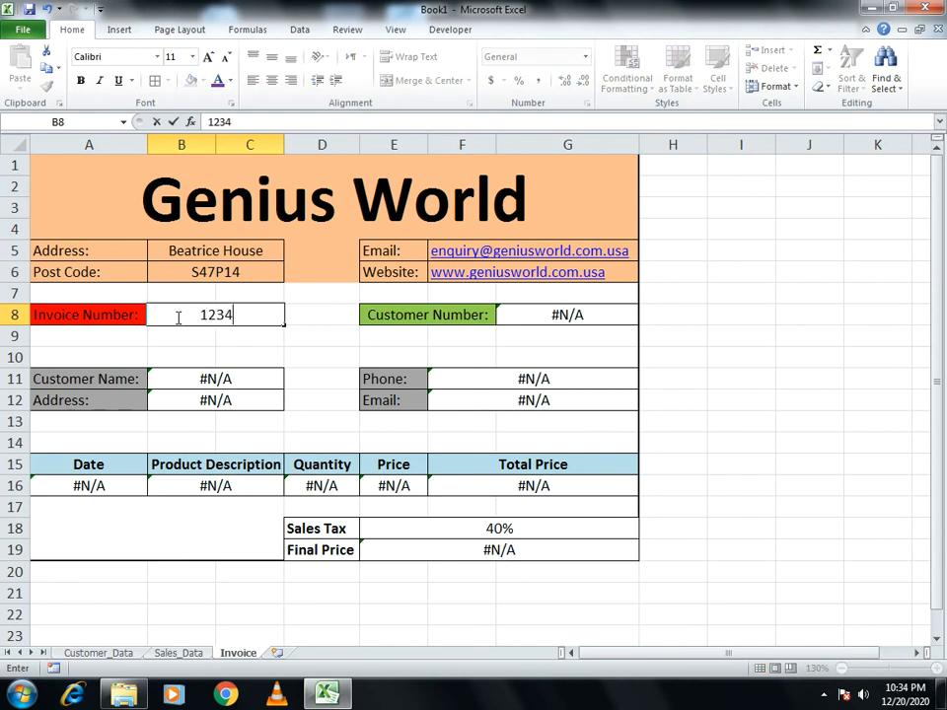
pyautogui.write('0')
pyautogui.press('Return')
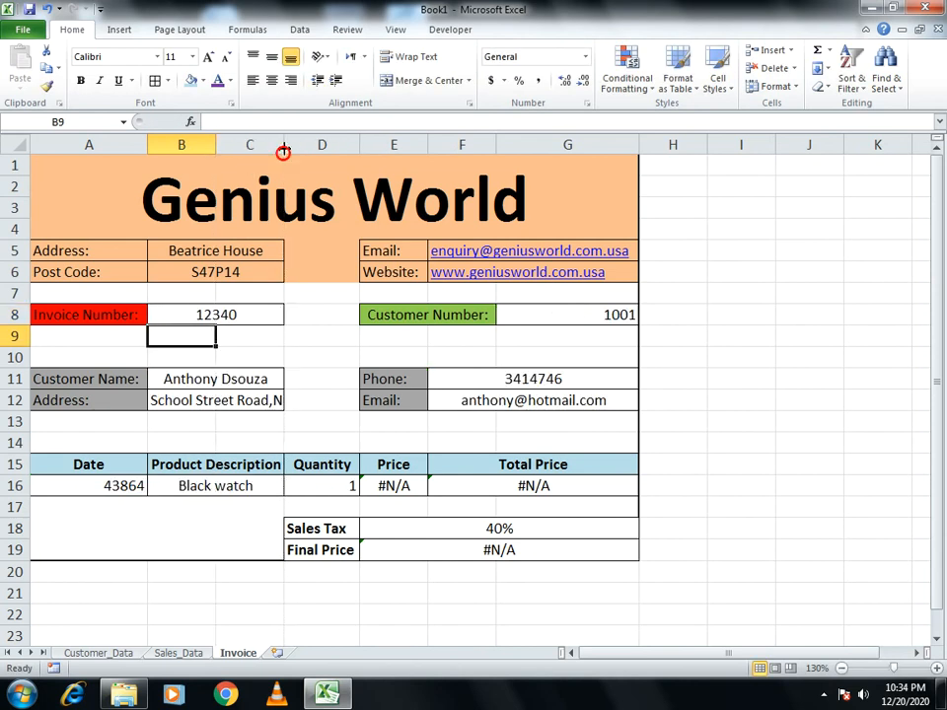
pyautogui.moveTo(284, 149); pyautogui.dragTo(418, 137)
pyautogui.click(684, 314)
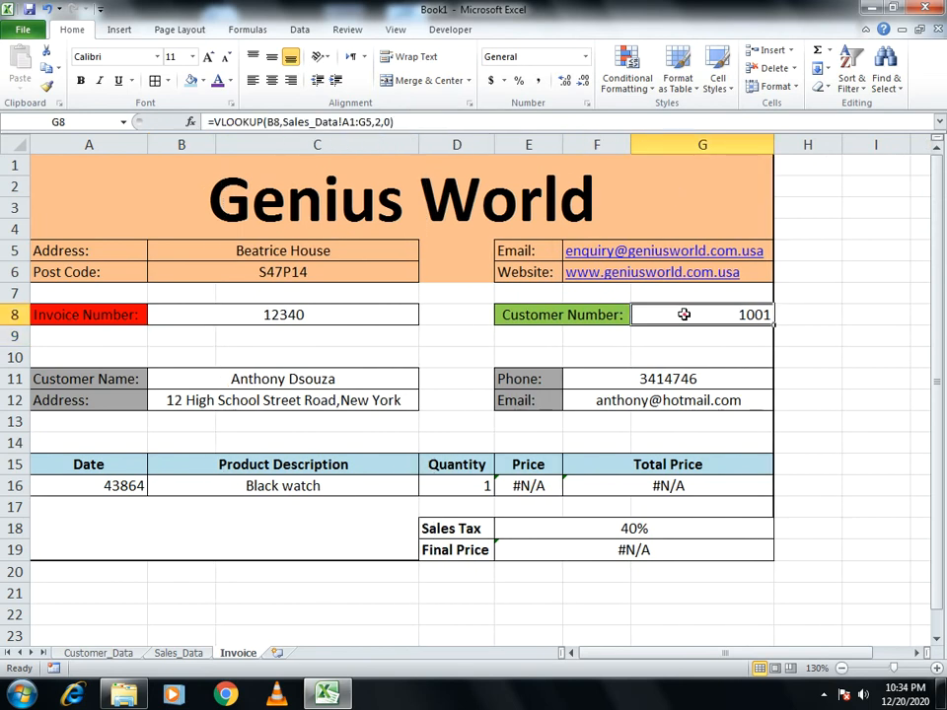
pyautogui.click(271, 80)
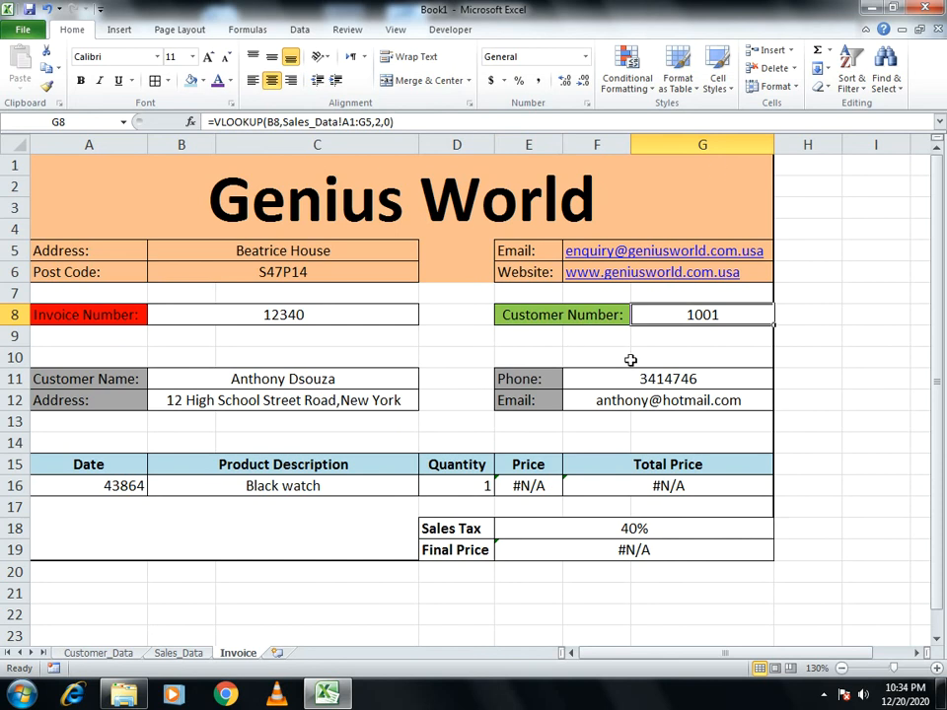
pyautogui.click(518, 485)
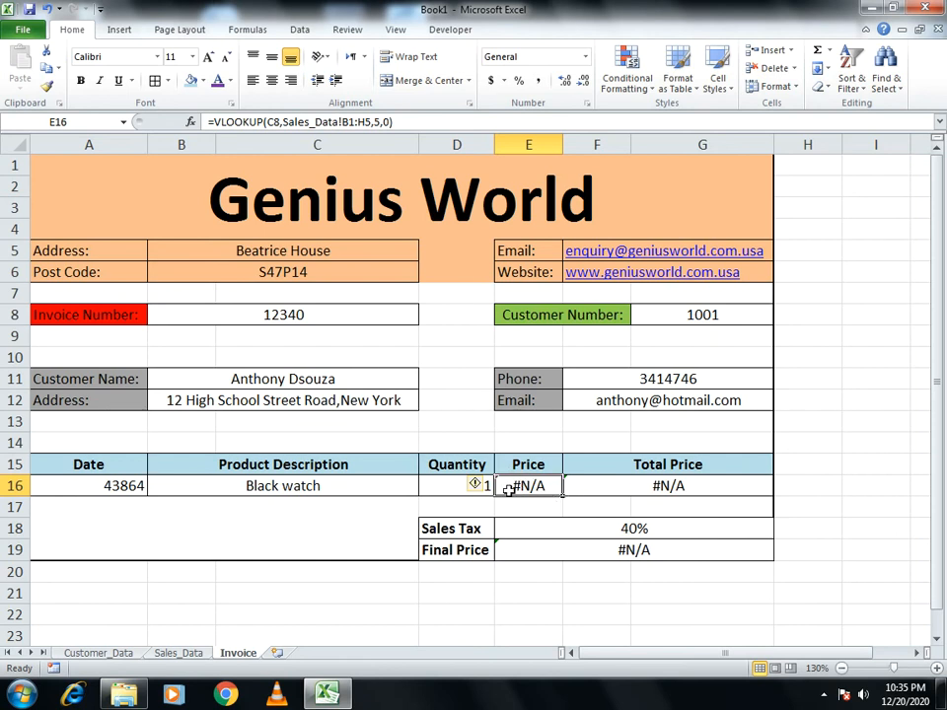
# Give Price in E16 the formula =VLOOKUP(B8,Sales_Data!A1:G5,6,0), returning 29.99
pyautogui.write('=v')
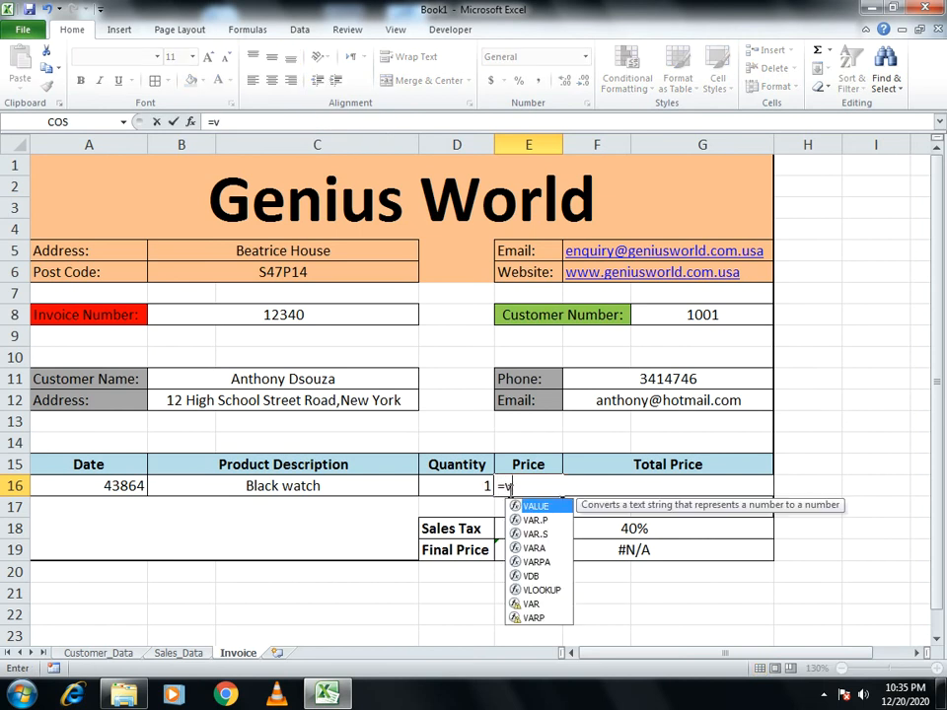
pyautogui.write('lookup')
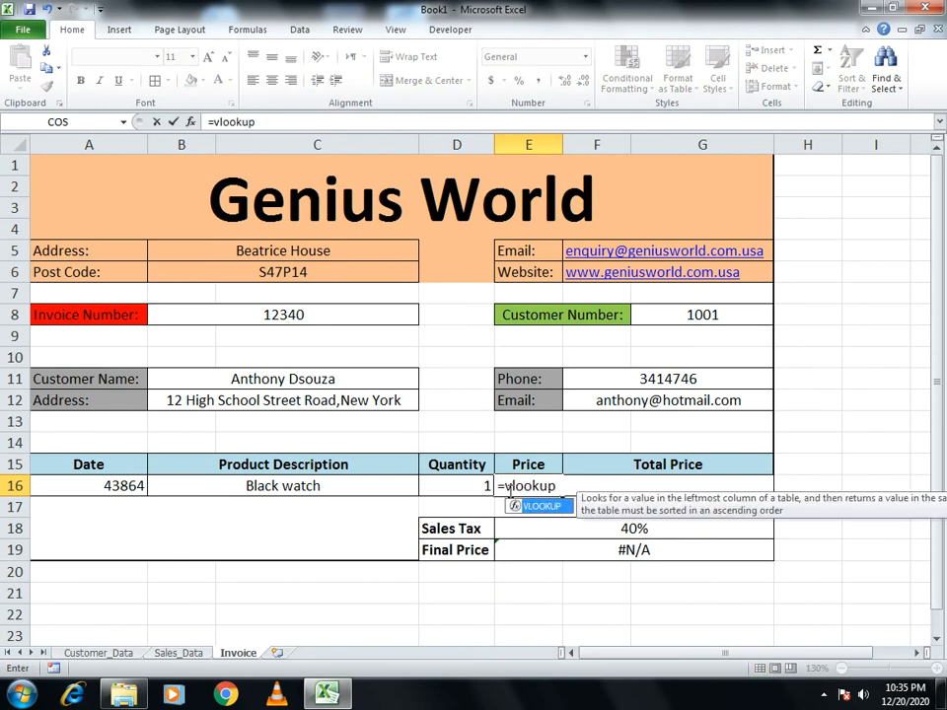
pyautogui.write('(')
pyautogui.click(355, 313)
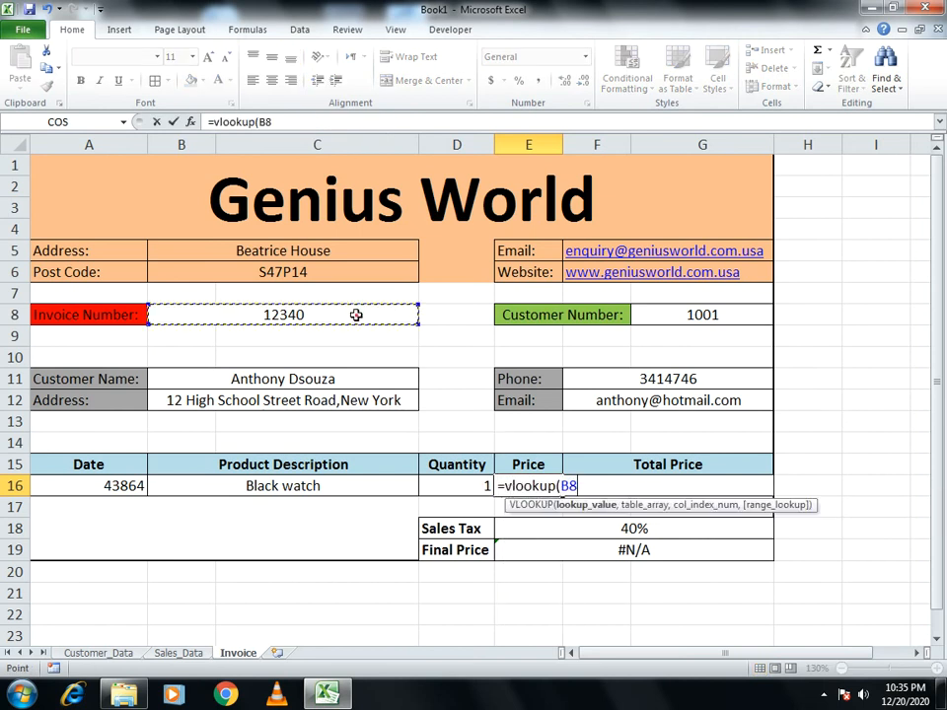
pyautogui.write(',')
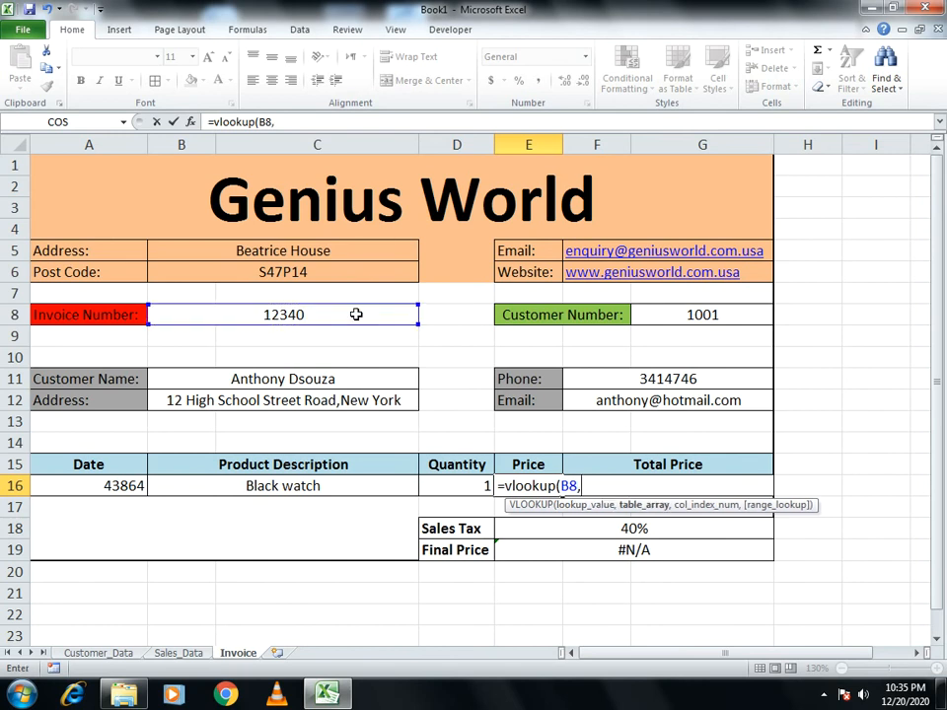
pyautogui.click(163, 654)
pyautogui.moveTo(85, 185); pyautogui.dragTo(821, 293)
pyautogui.write(',')
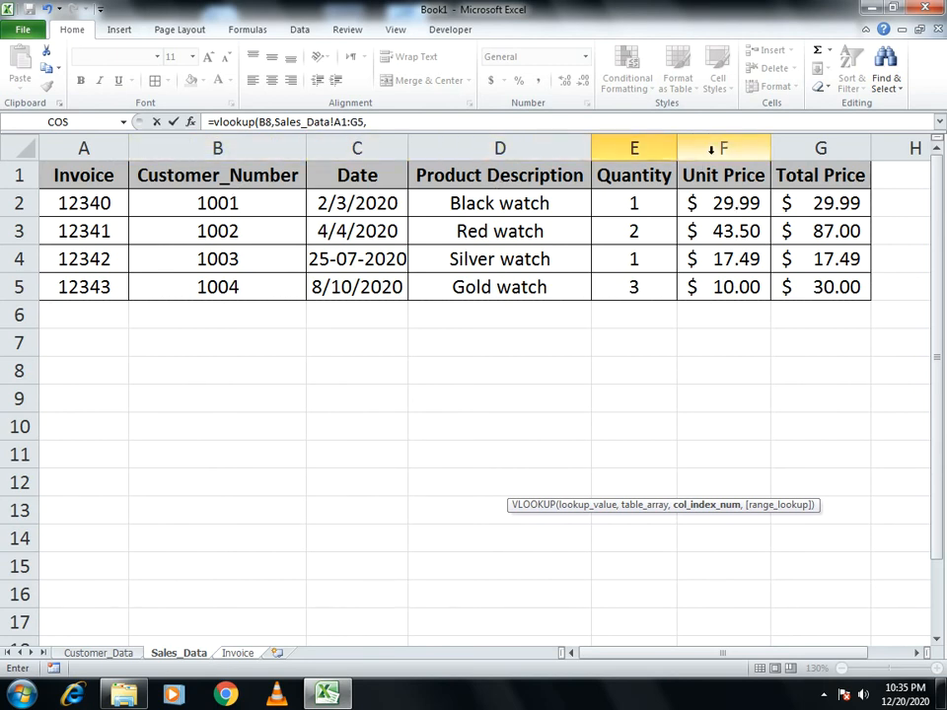
pyautogui.click(490, 122)
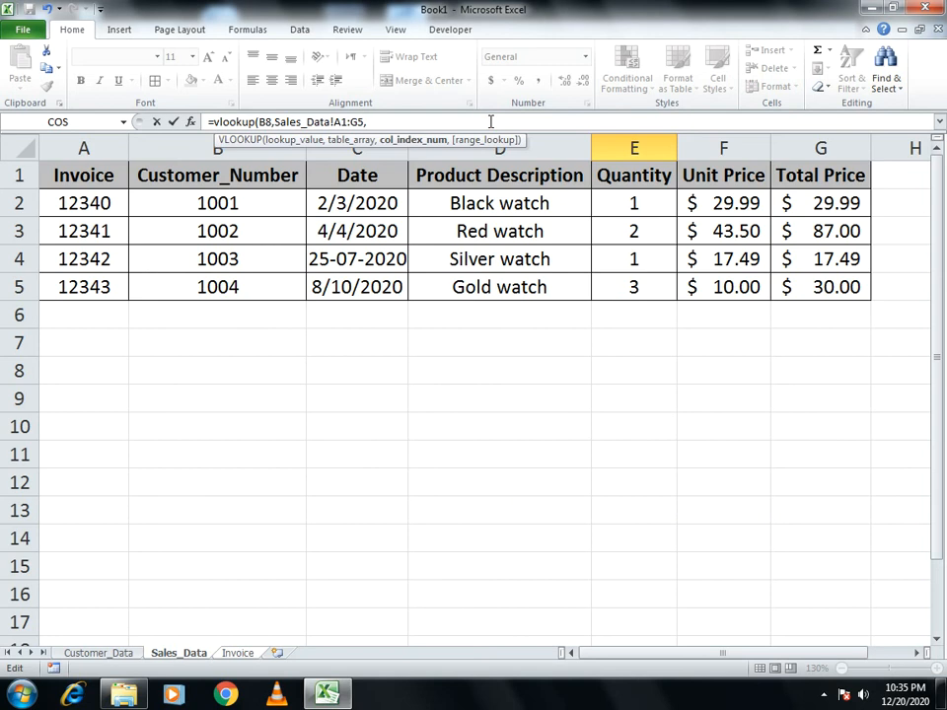
pyautogui.write('6,0)')
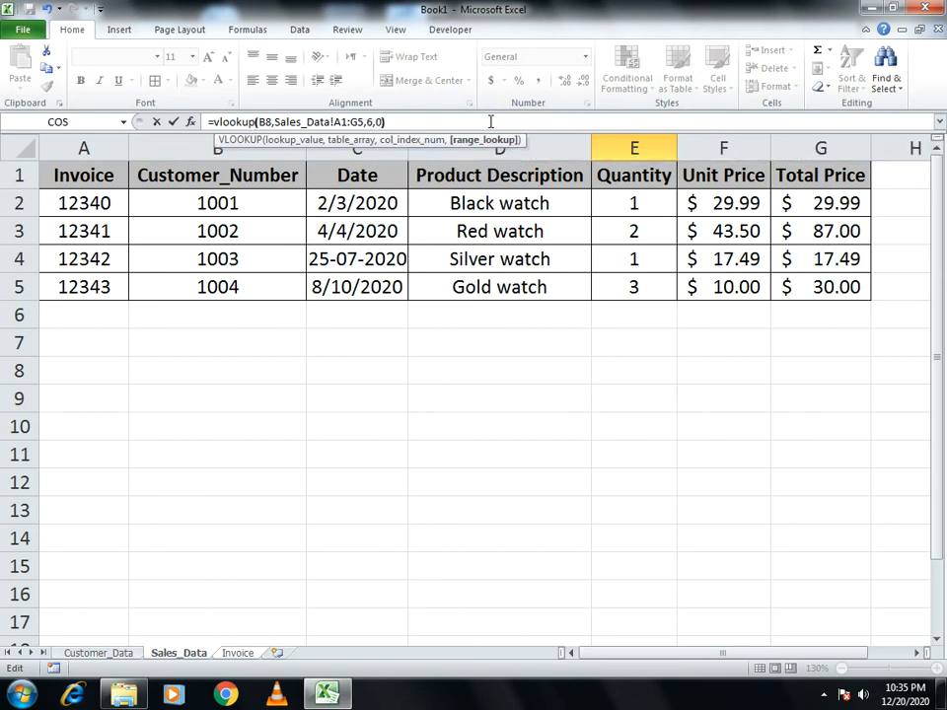
pyautogui.press('Return')
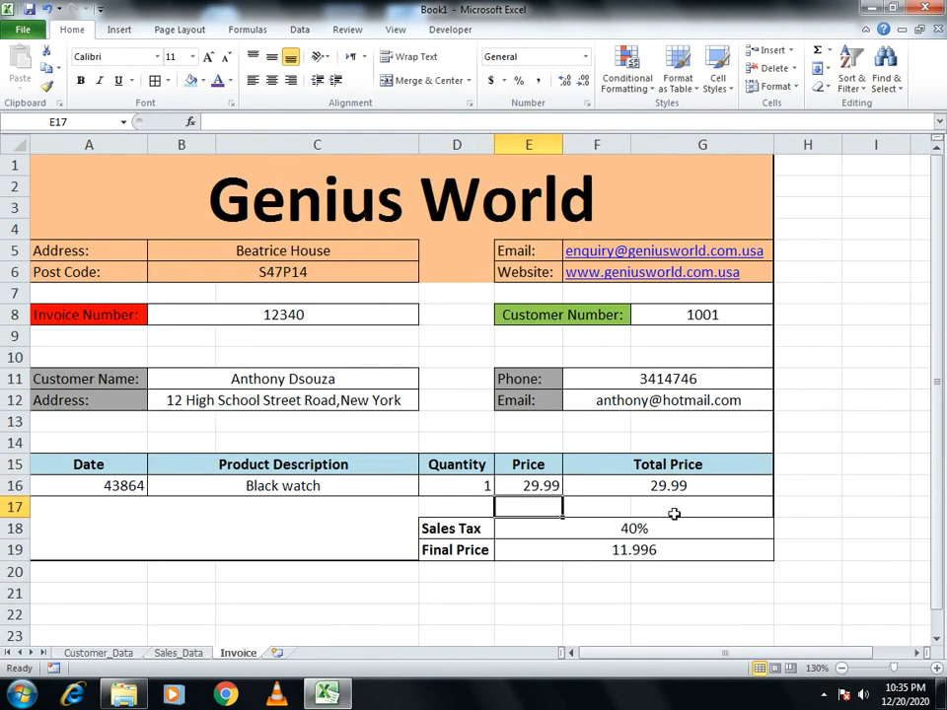
# Apply accounting currency format to the Price, Total Price and Final Price cells
pyautogui.click(626, 489)
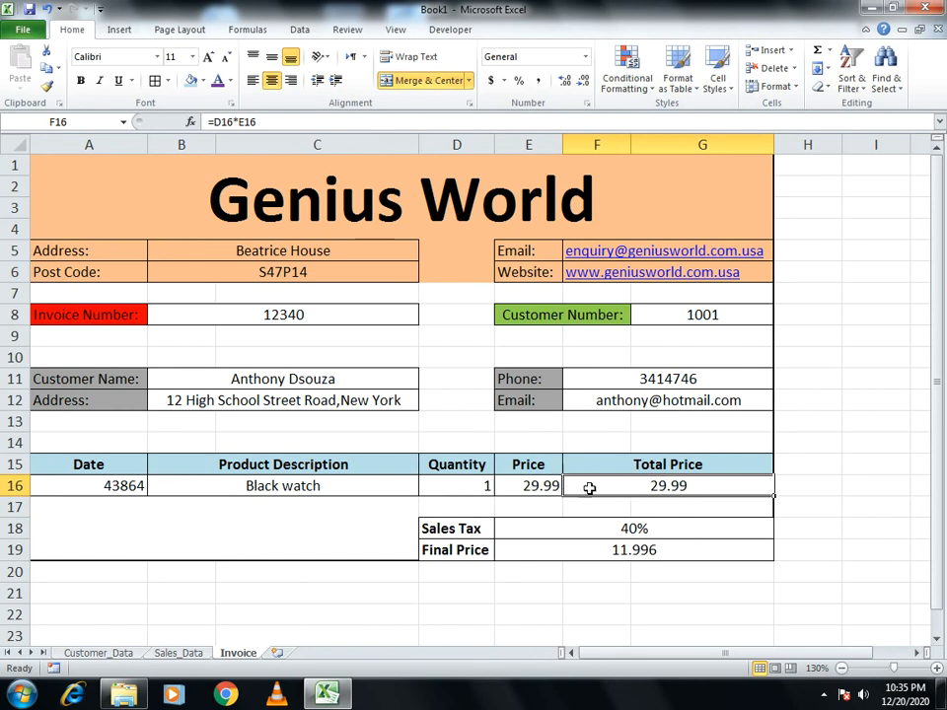
pyautogui.click(542, 491)
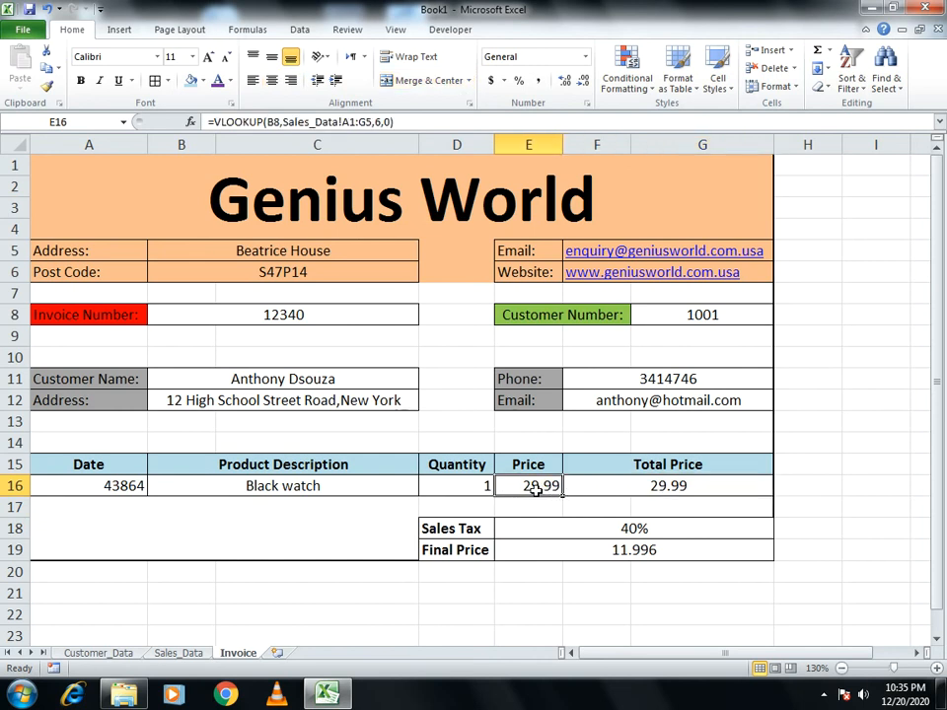
pyautogui.click(492, 82)
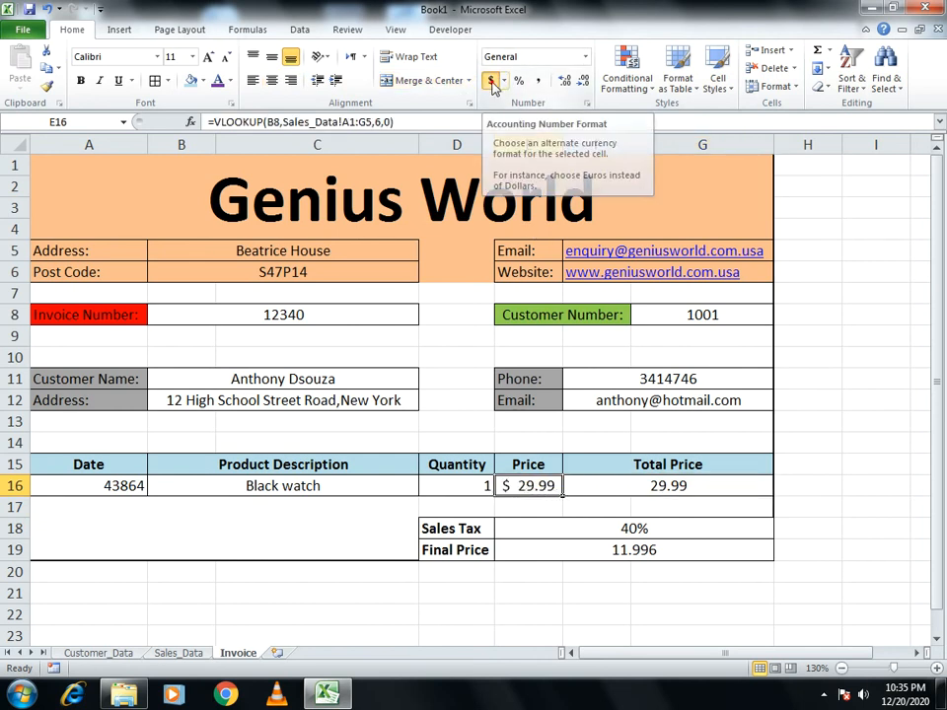
pyautogui.click(642, 486)
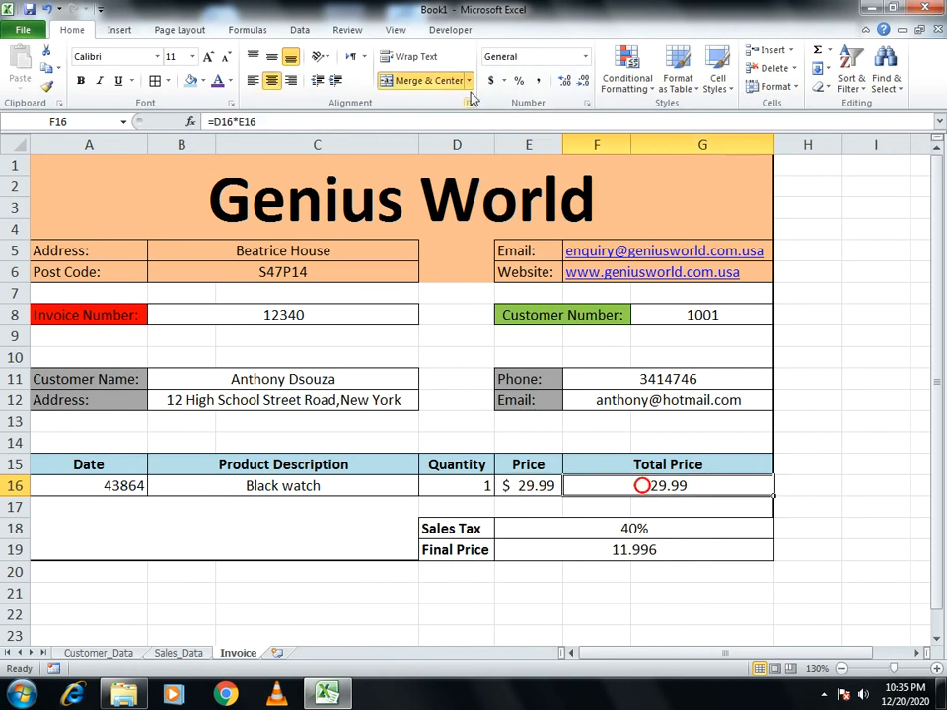
pyautogui.click(492, 82)
pyautogui.click(584, 550)
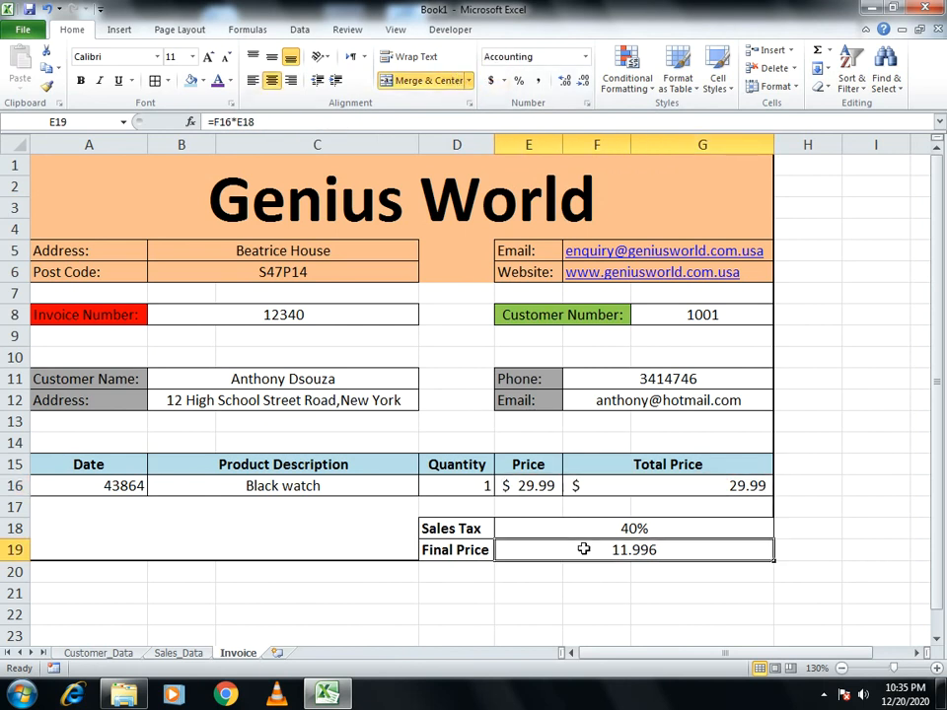
pyautogui.click(490, 82)
pyautogui.click(865, 478)
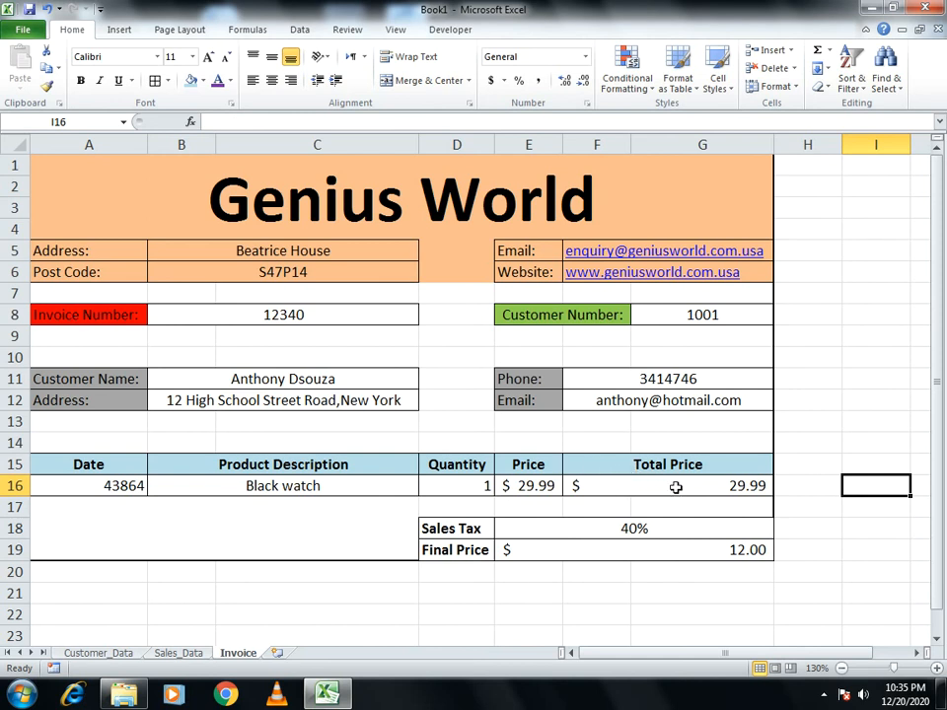
# Switch Total Price to Currency format and make it bold
pyautogui.click(639, 483)
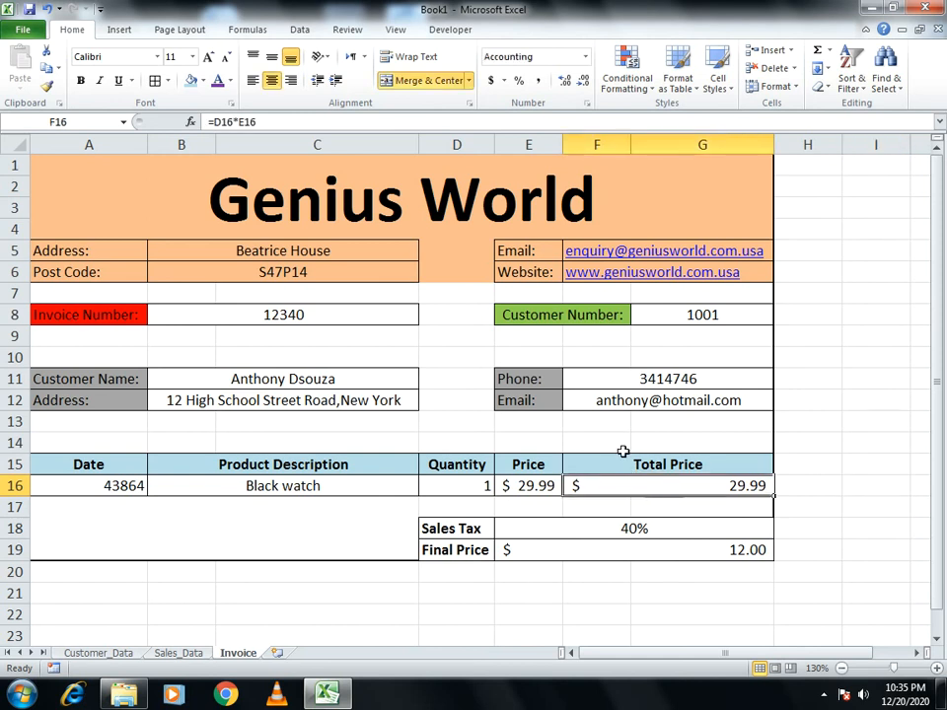
pyautogui.click(585, 57)
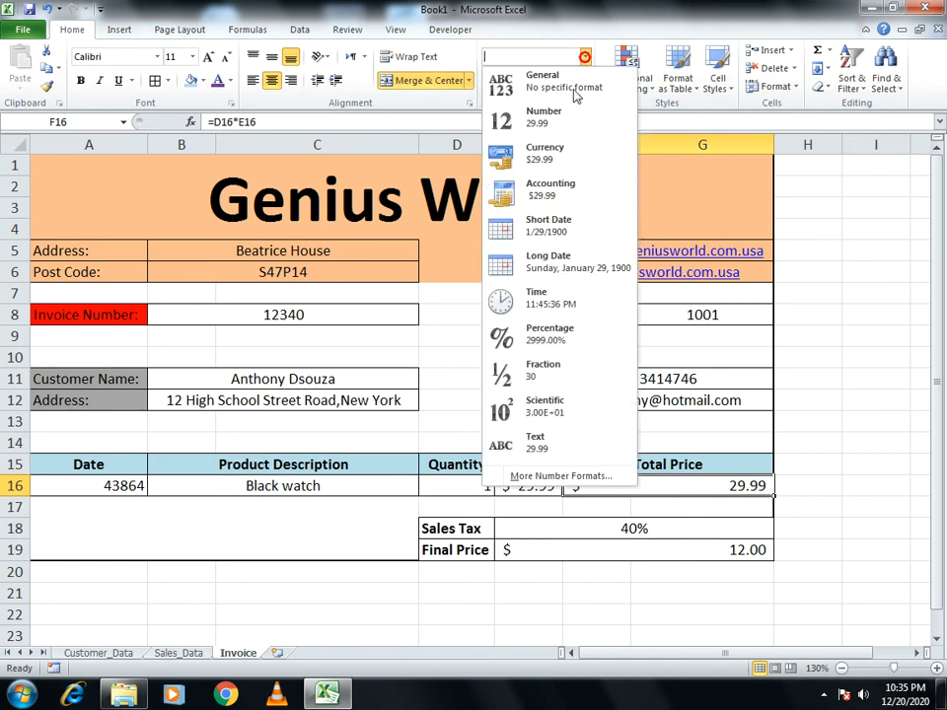
pyautogui.click(546, 192)
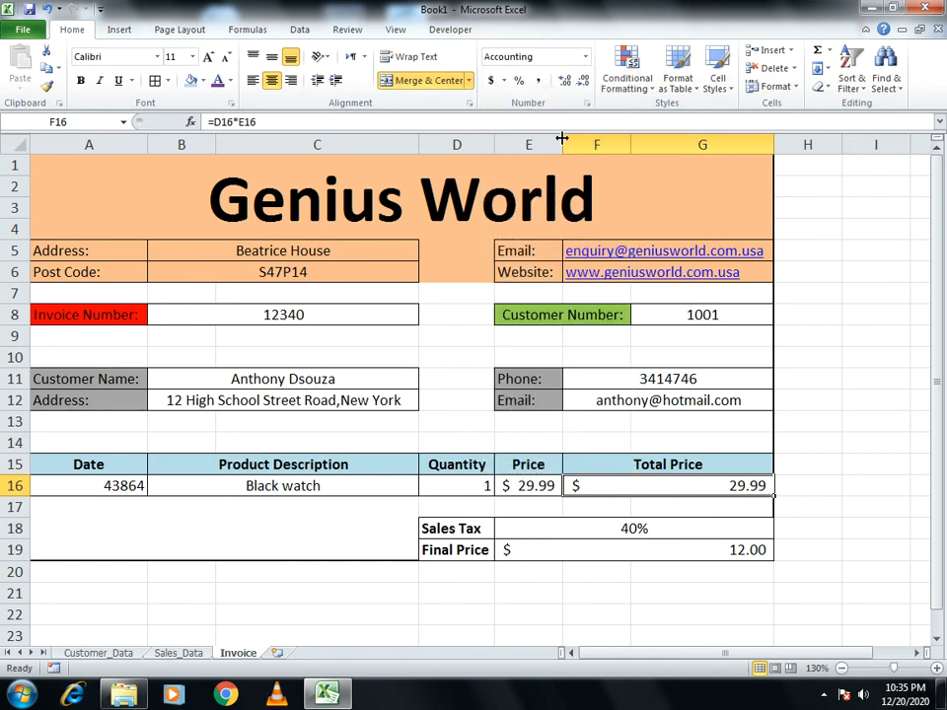
pyautogui.click(585, 57)
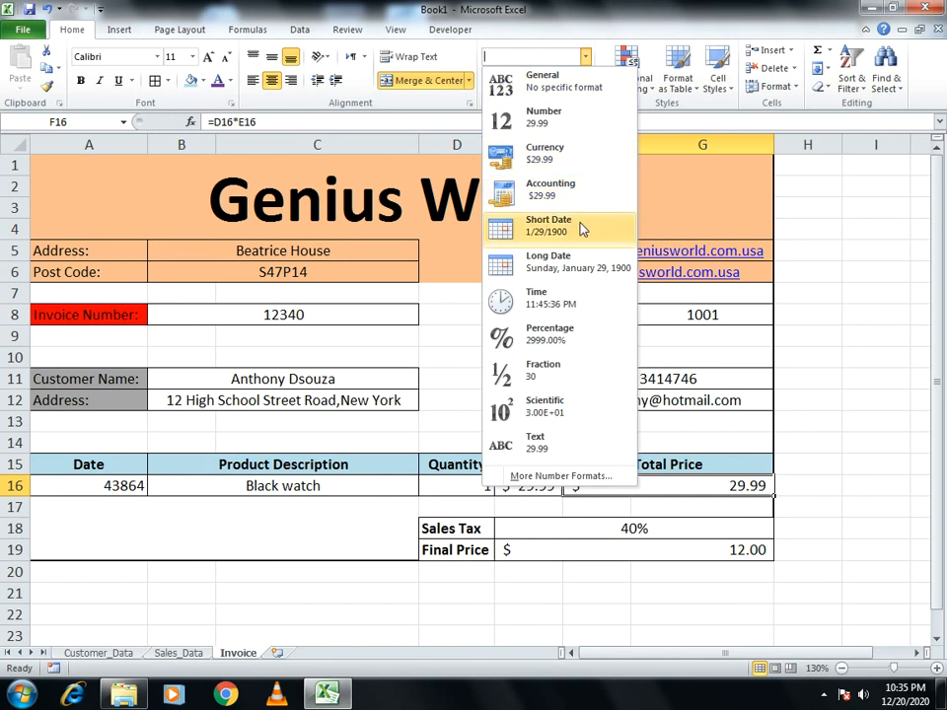
pyautogui.click(533, 163)
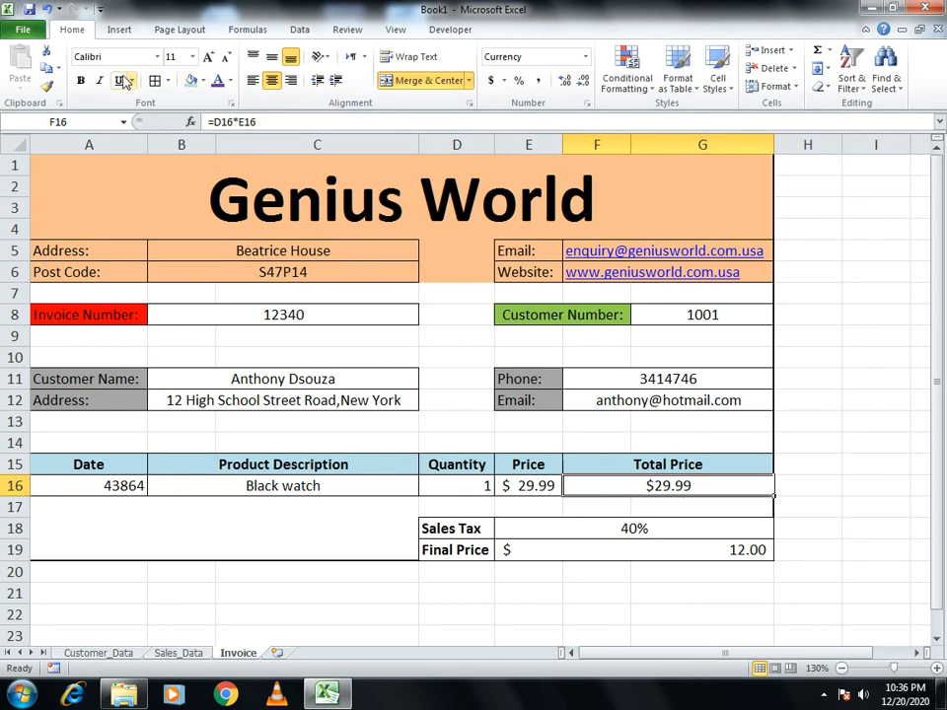
pyautogui.click(81, 80)
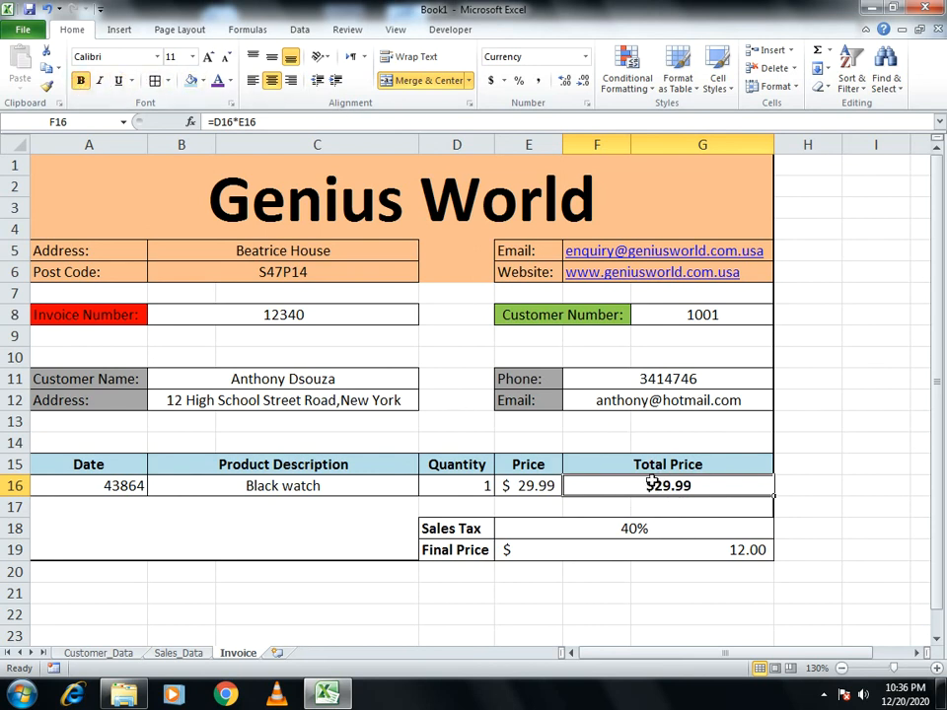
# Copy Total Price's formatting onto Final Price and merge it across E19:G19
pyautogui.click(47, 86)
pyautogui.click(589, 552)
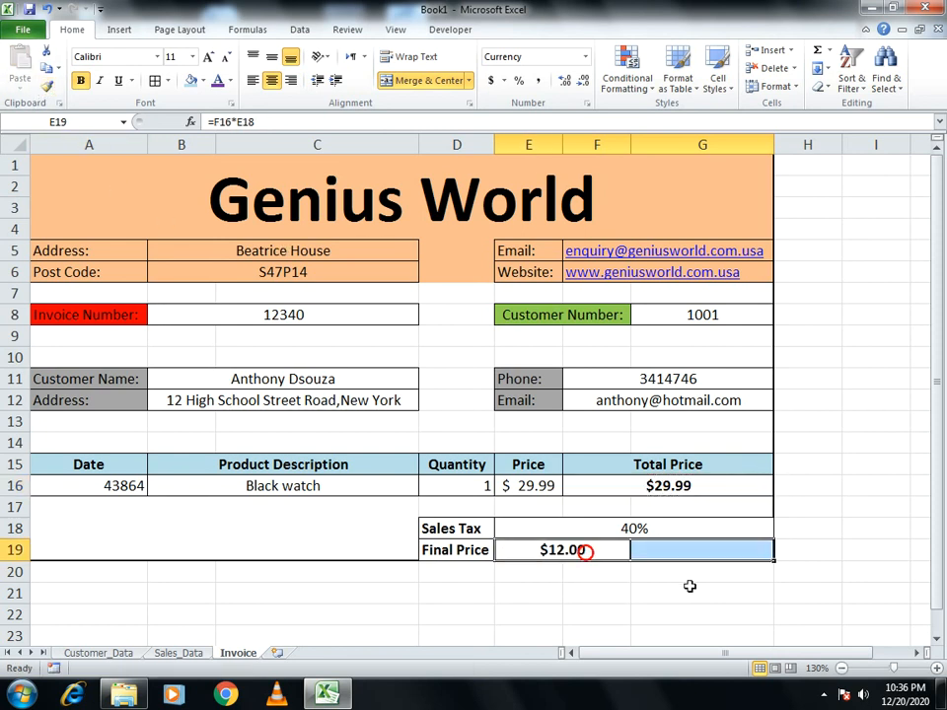
pyautogui.click(724, 573)
pyautogui.moveTo(594, 552); pyautogui.dragTo(666, 553)
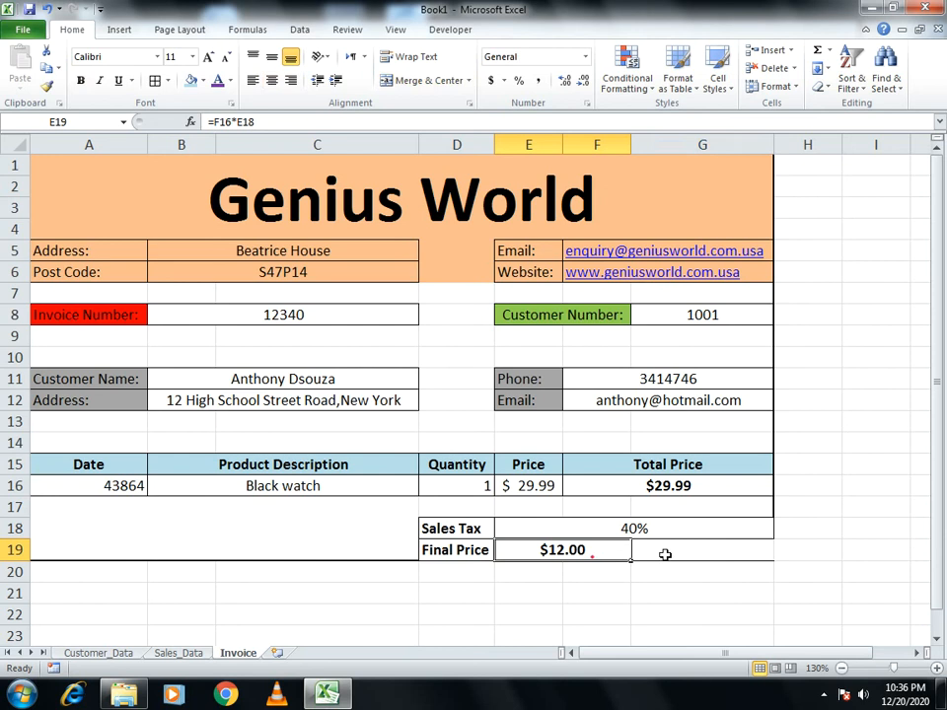
pyautogui.click(410, 81)
pyautogui.click(652, 610)
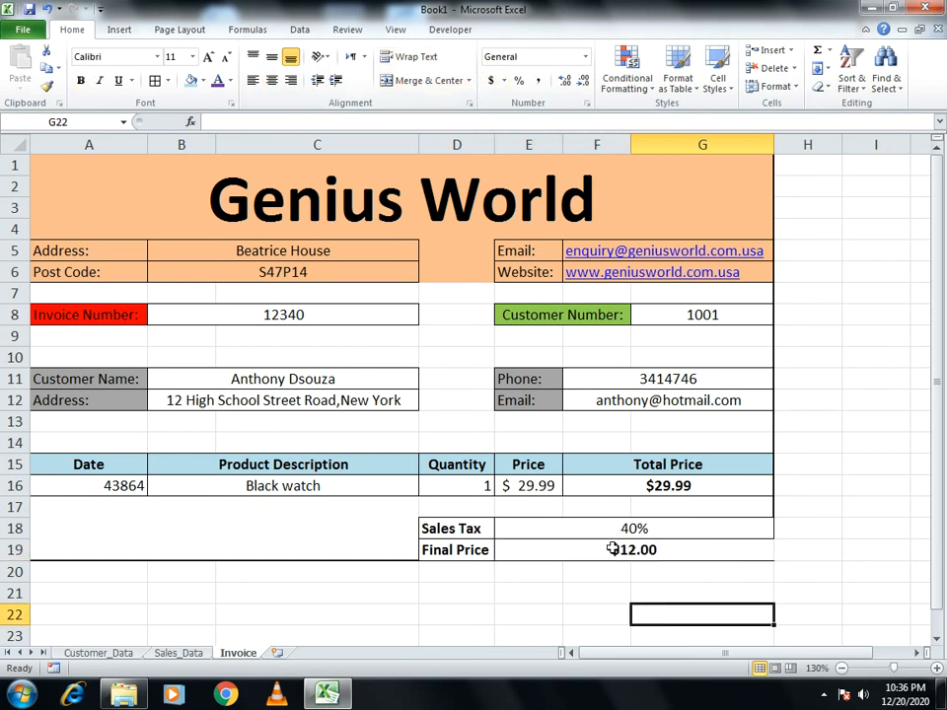
# Put a thick box border around the merged Final Price cell
pyautogui.click(598, 552)
pyautogui.click(164, 81)
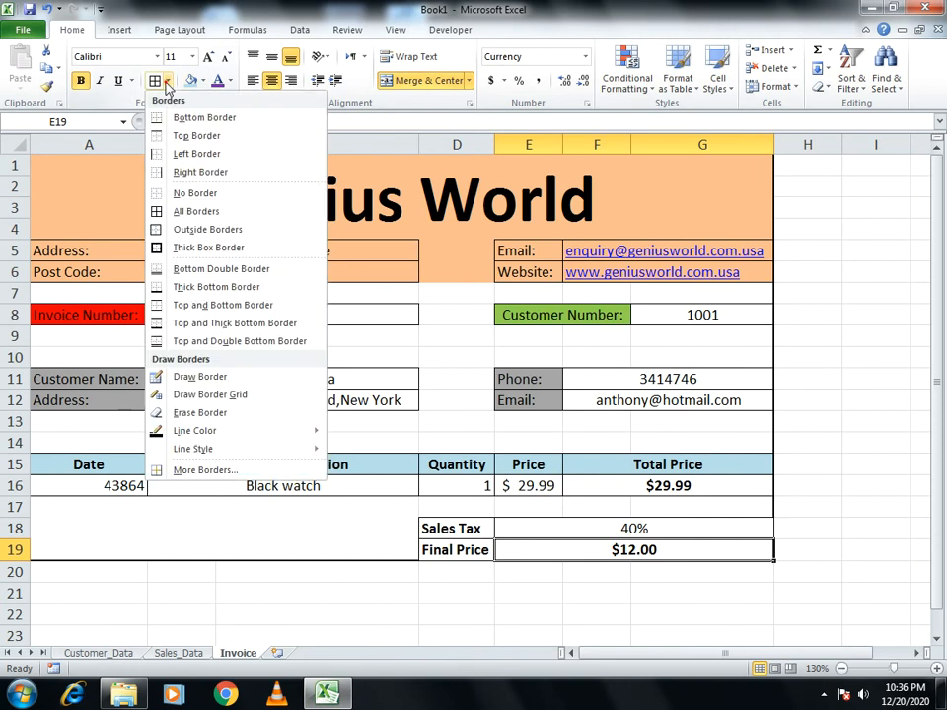
pyautogui.click(165, 247)
pyautogui.click(662, 598)
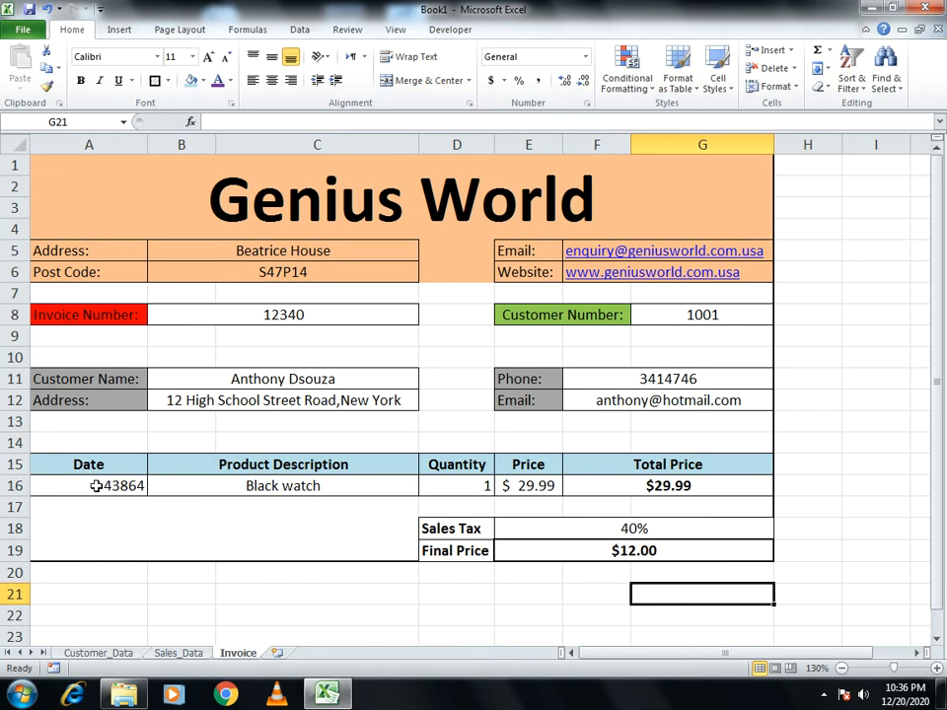
# Format the date in A16 as Short Date, showing 2/3/2020
pyautogui.click(96, 485)
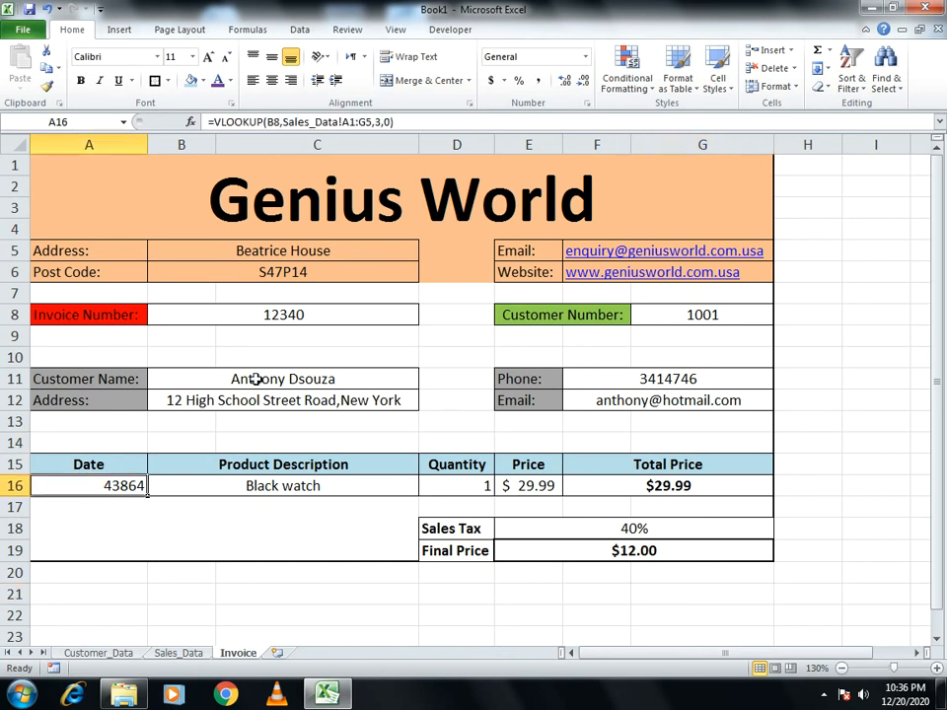
pyautogui.click(585, 56)
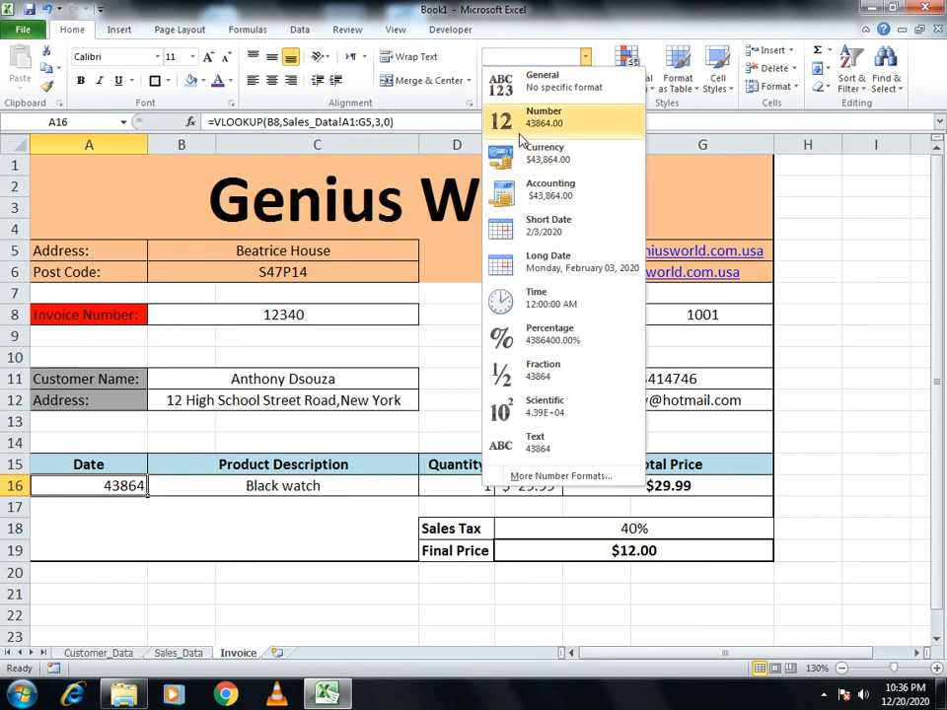
pyautogui.click(578, 233)
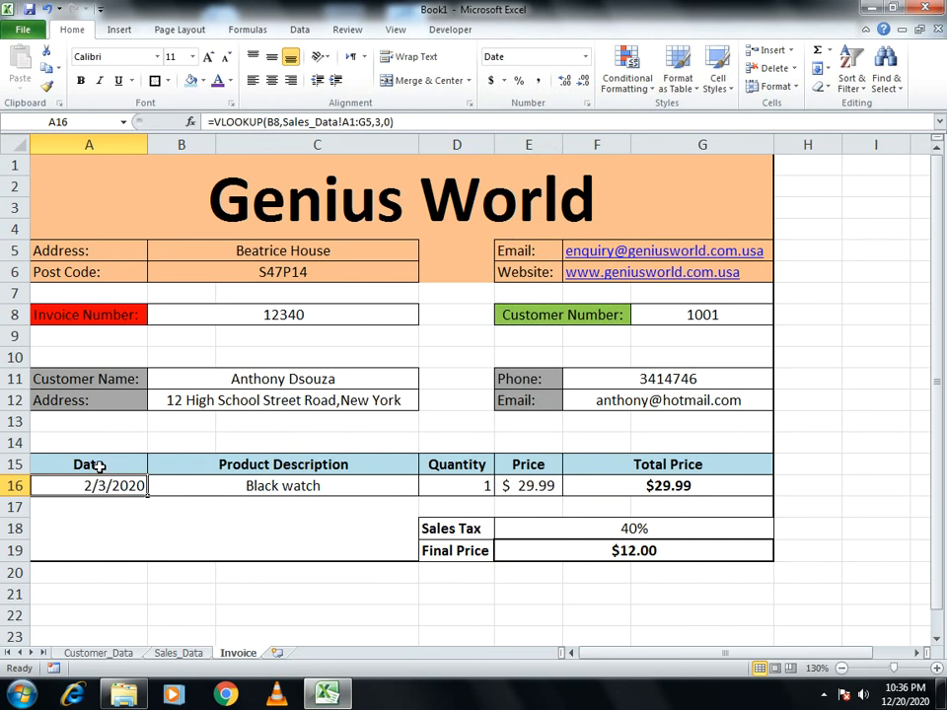
# Centre the item header and line-item rows A15:G16
pyautogui.moveTo(54, 461); pyautogui.dragTo(630, 482)
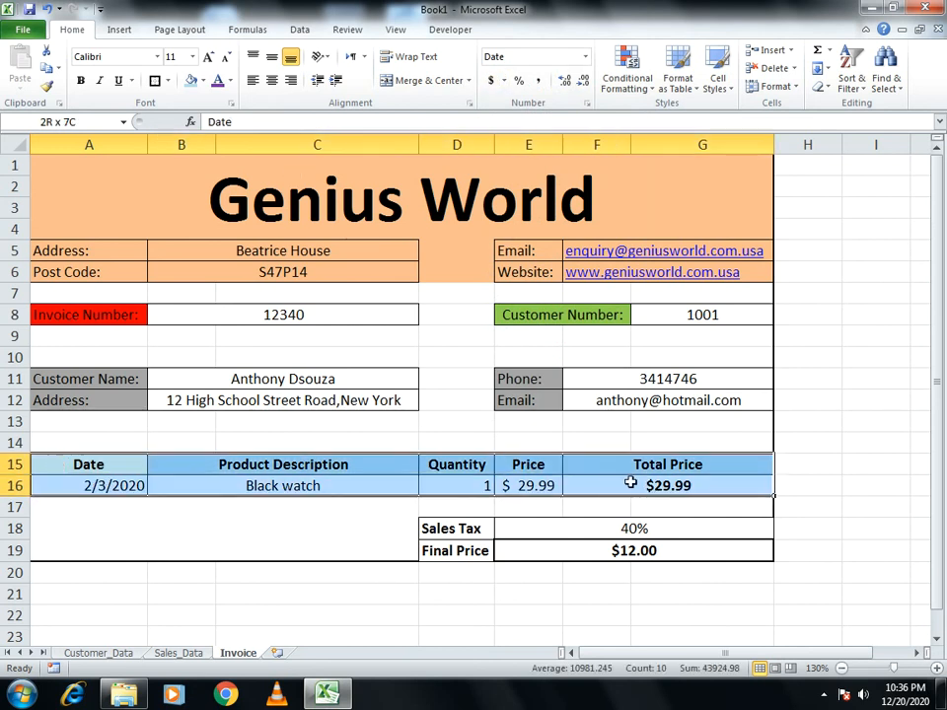
pyautogui.click(272, 80)
pyautogui.click(839, 513)
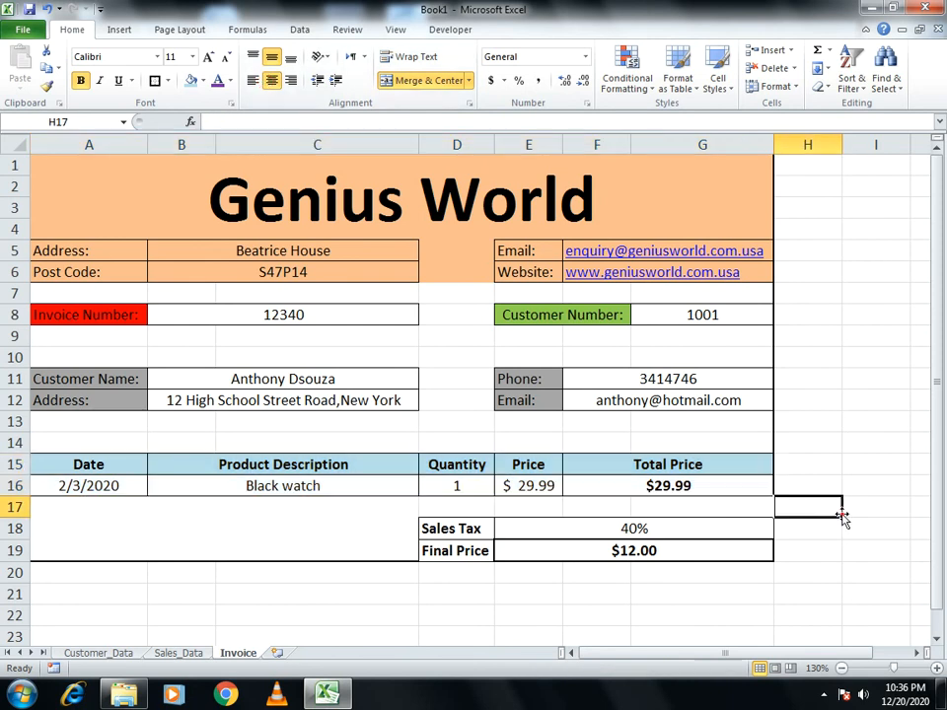
# Replace the invoice number in B8 with 12343
pyautogui.click(182, 317)
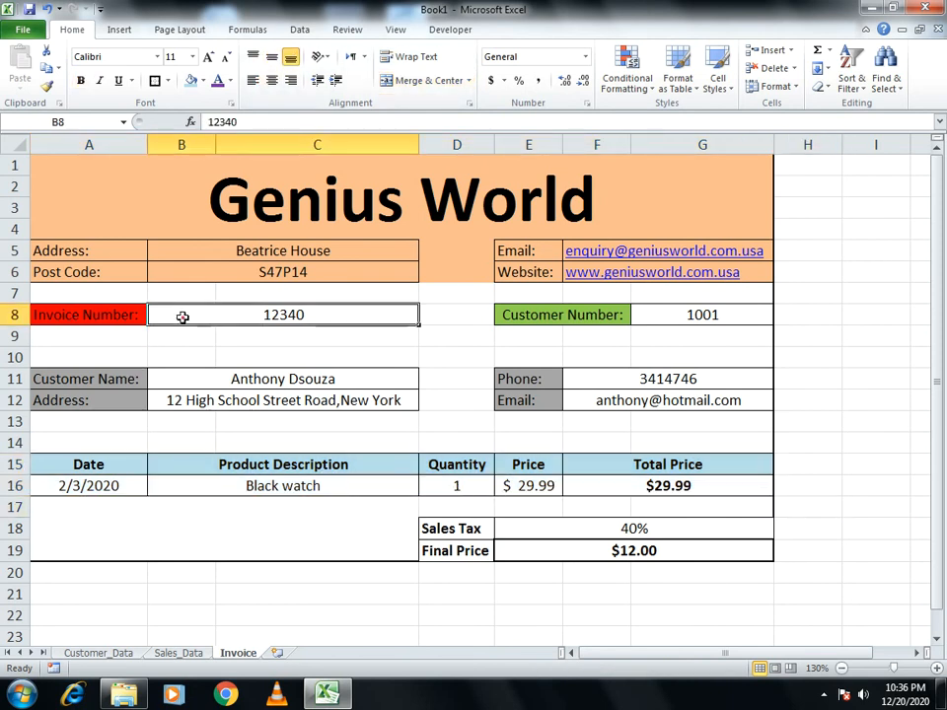
pyautogui.write('123')
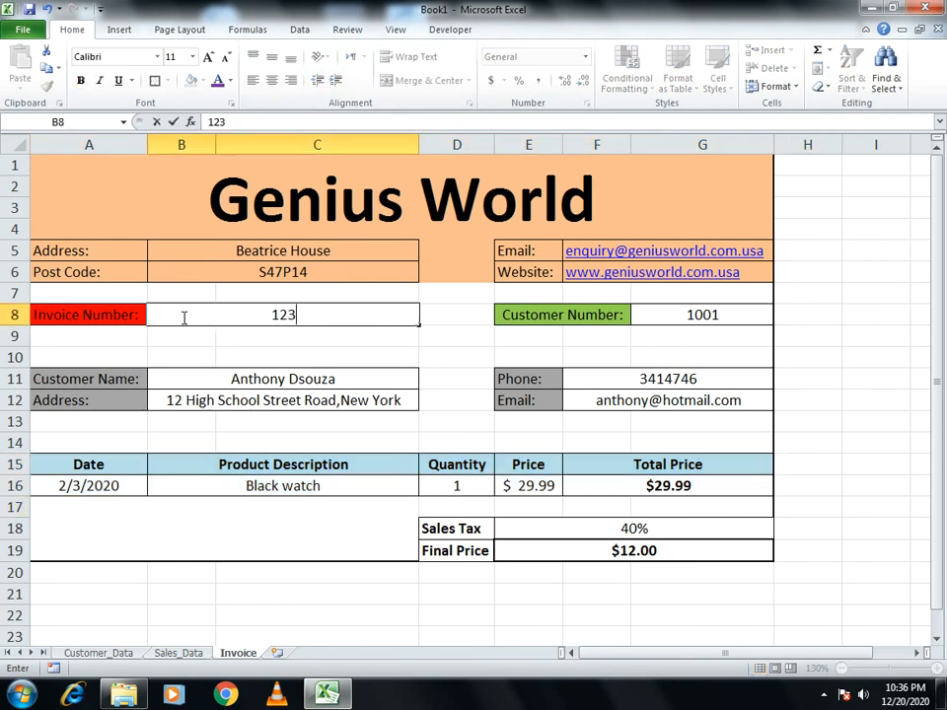
pyautogui.write('43')
pyautogui.press('Return')
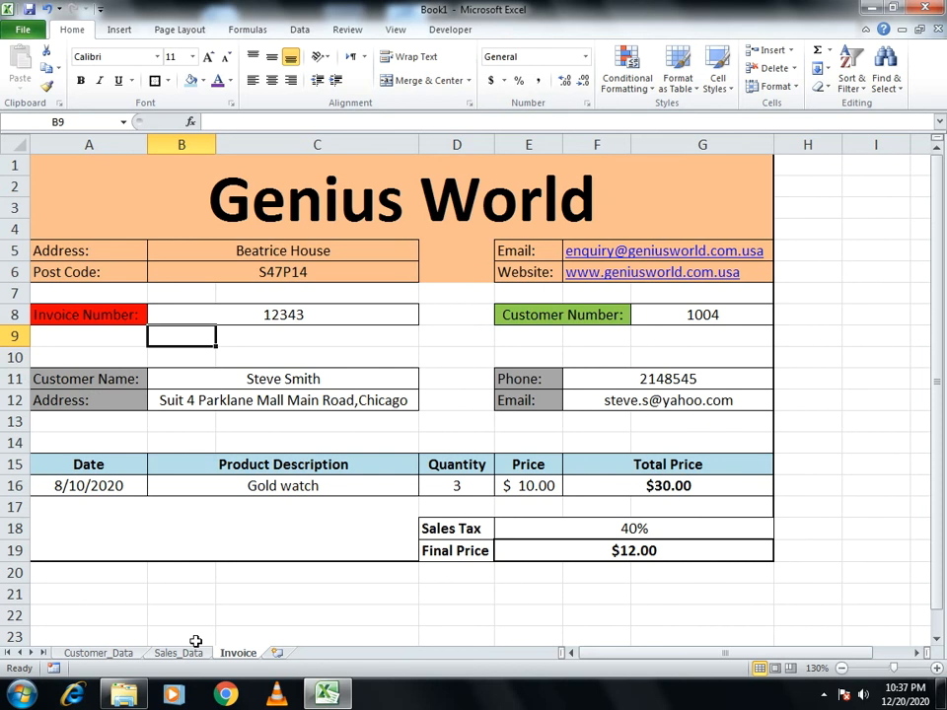
# Cross-check the Customer_Data and Sales_Data sheets against the invoice, ending on the Invoice sheet
pyautogui.click(122, 653)
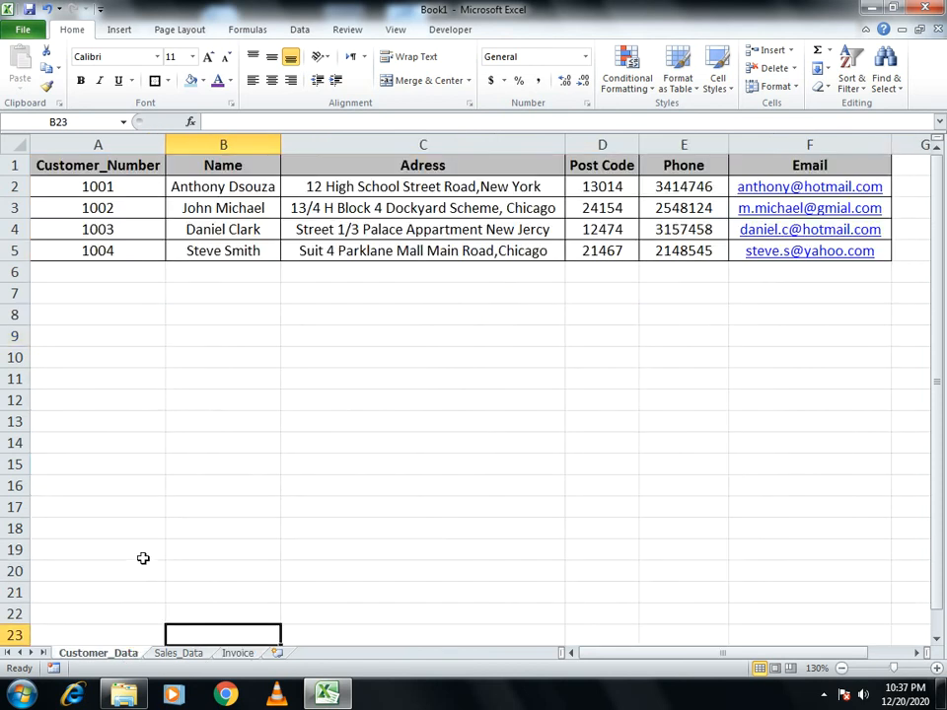
pyautogui.click(165, 659)
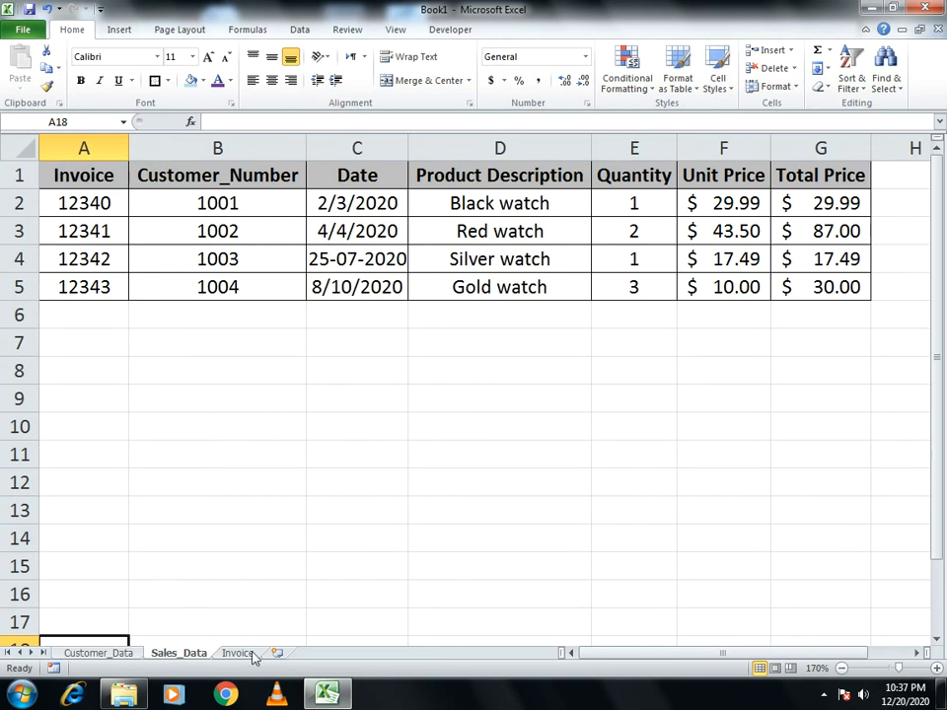
pyautogui.click(131, 657)
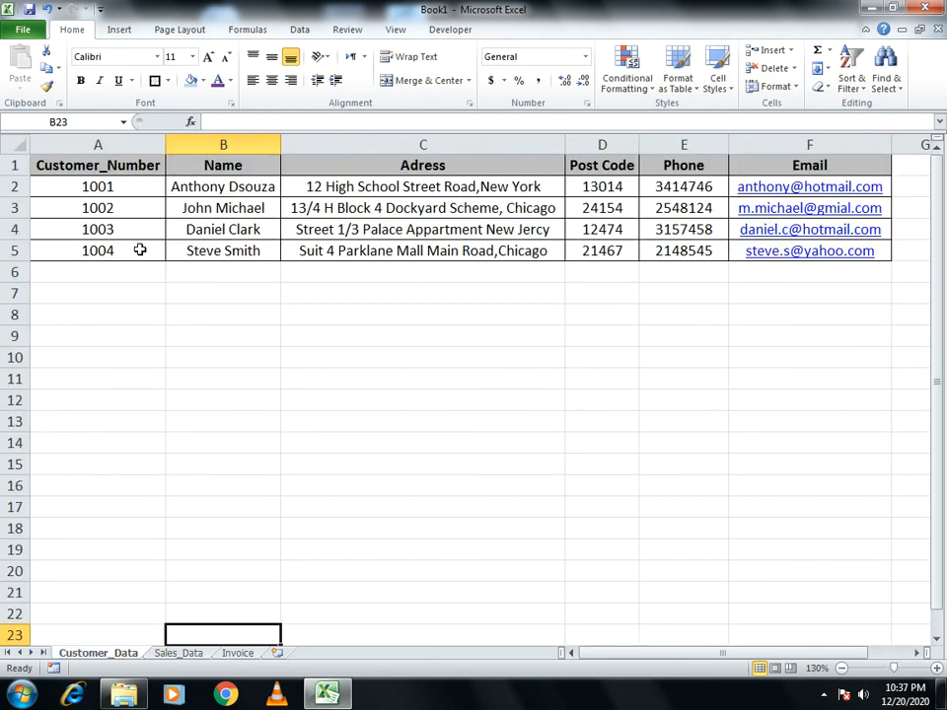
pyautogui.click(179, 653)
pyautogui.click(116, 653)
pyautogui.click(251, 653)
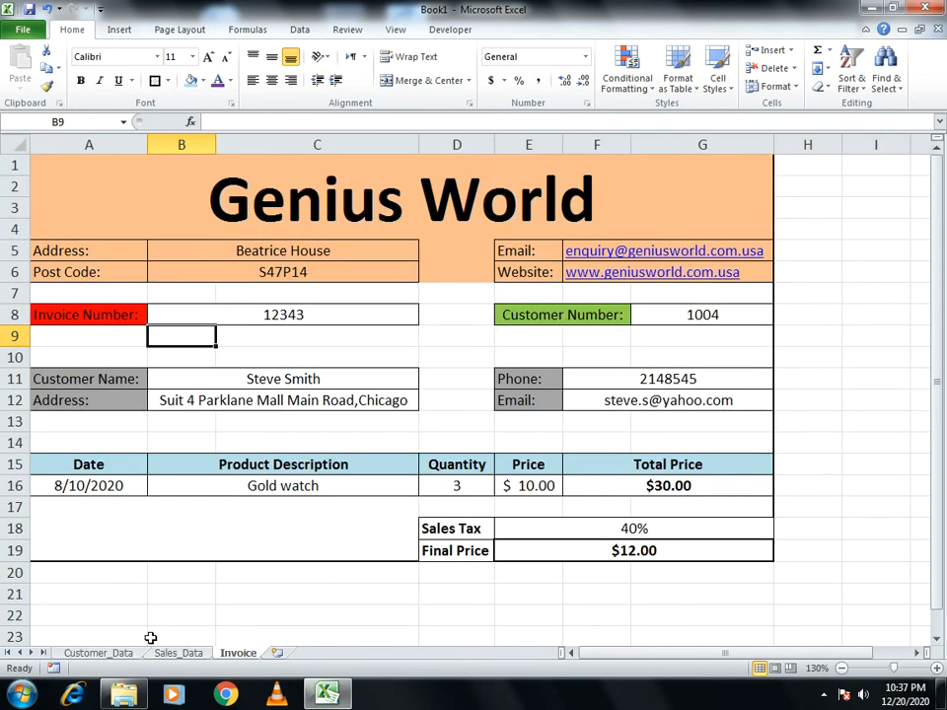
pyautogui.click(104, 653)
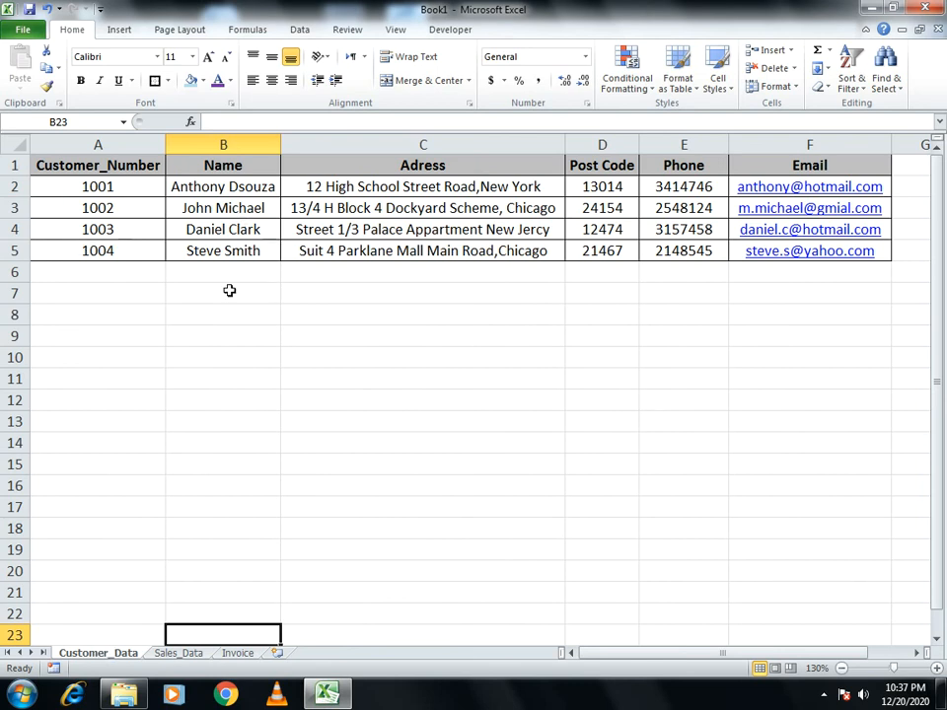
pyautogui.click(183, 654)
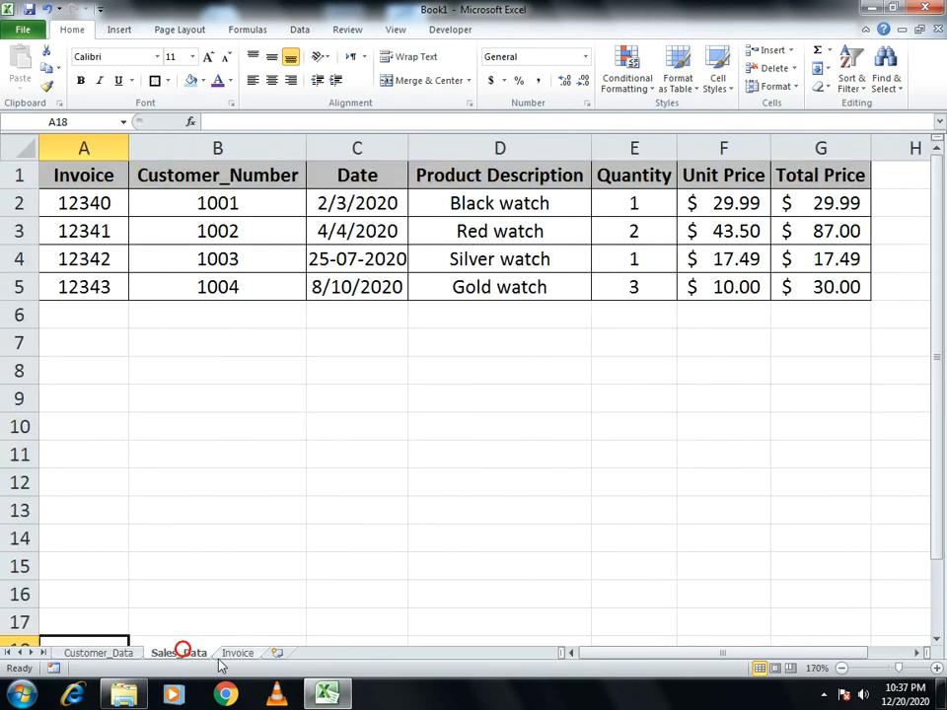
pyautogui.click(241, 653)
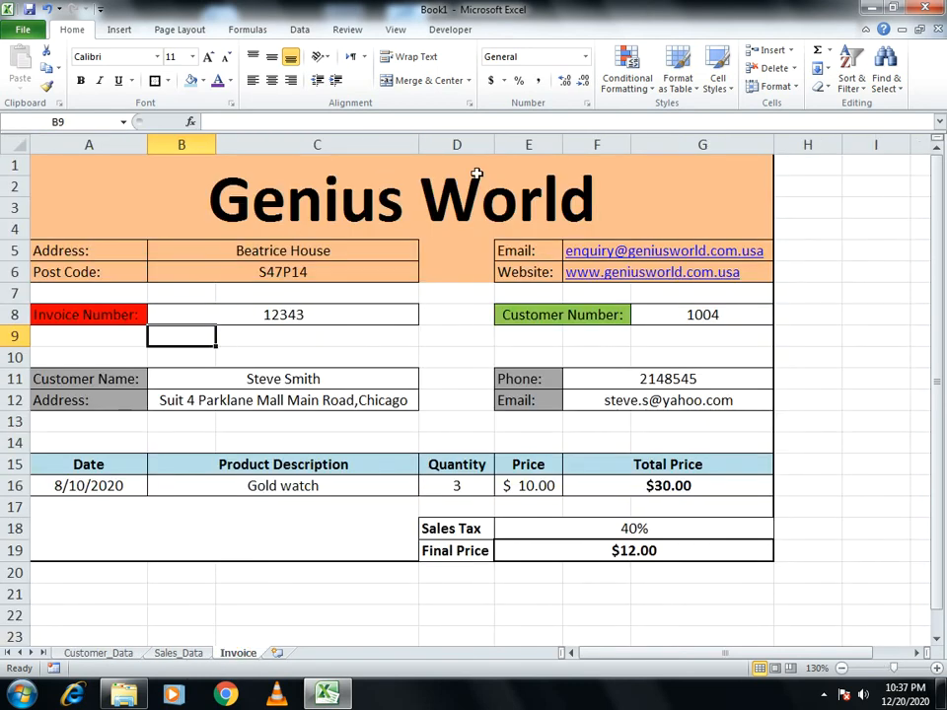
# Replace the invoice number in B8 with 12341
pyautogui.click(331, 321)
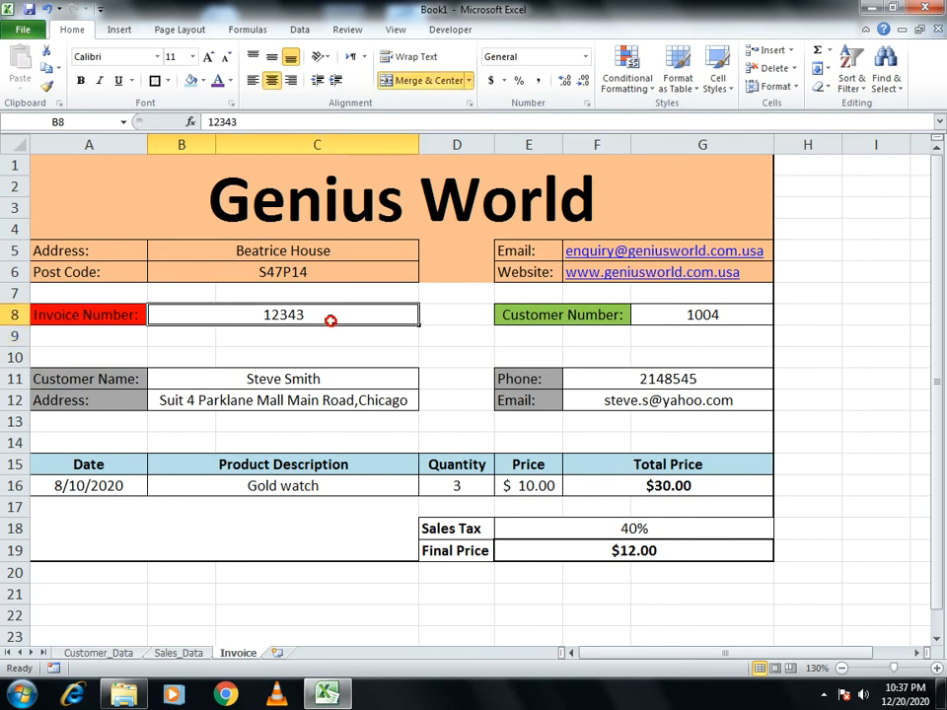
pyautogui.write('12341')
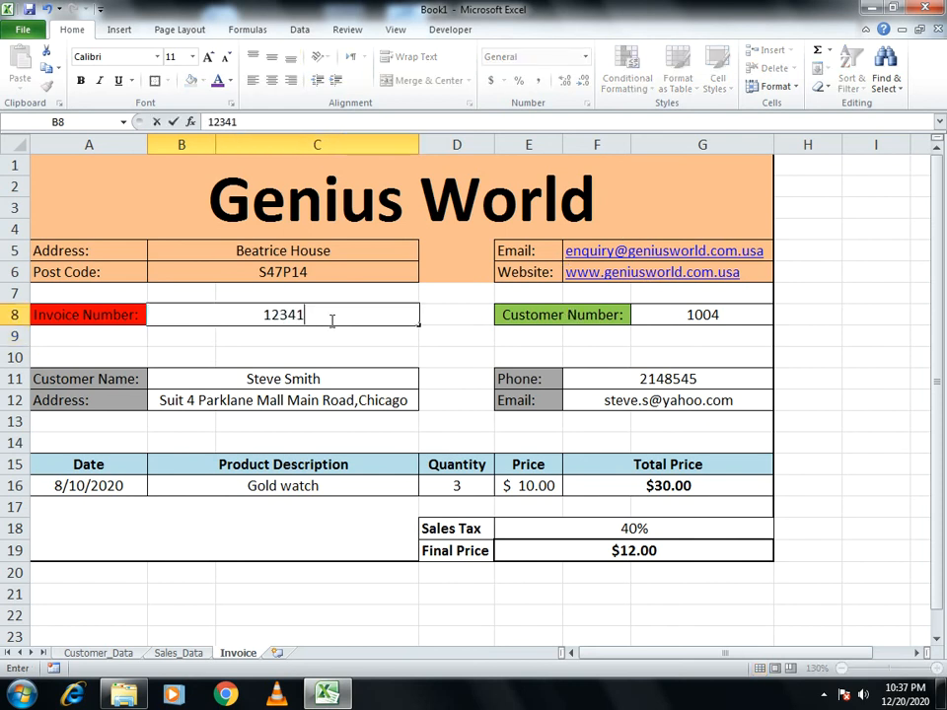
pyautogui.press('Return')
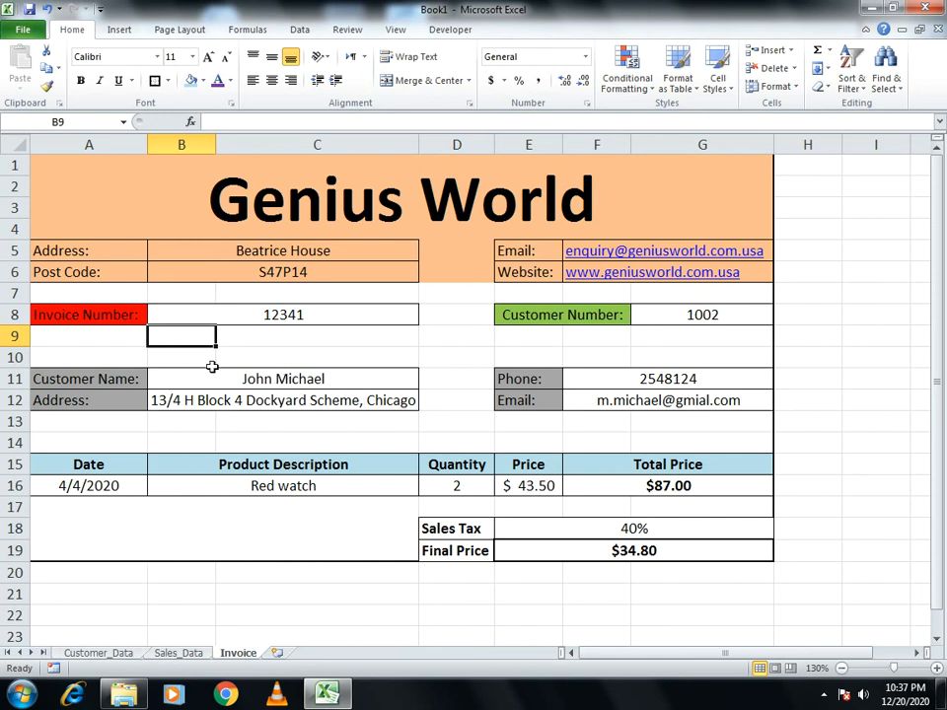
# Verify the Red watch order on the Customer_Data and Sales_Data sheets, then return to the Invoice
pyautogui.click(125, 656)
pyautogui.click(158, 654)
pyautogui.click(99, 655)
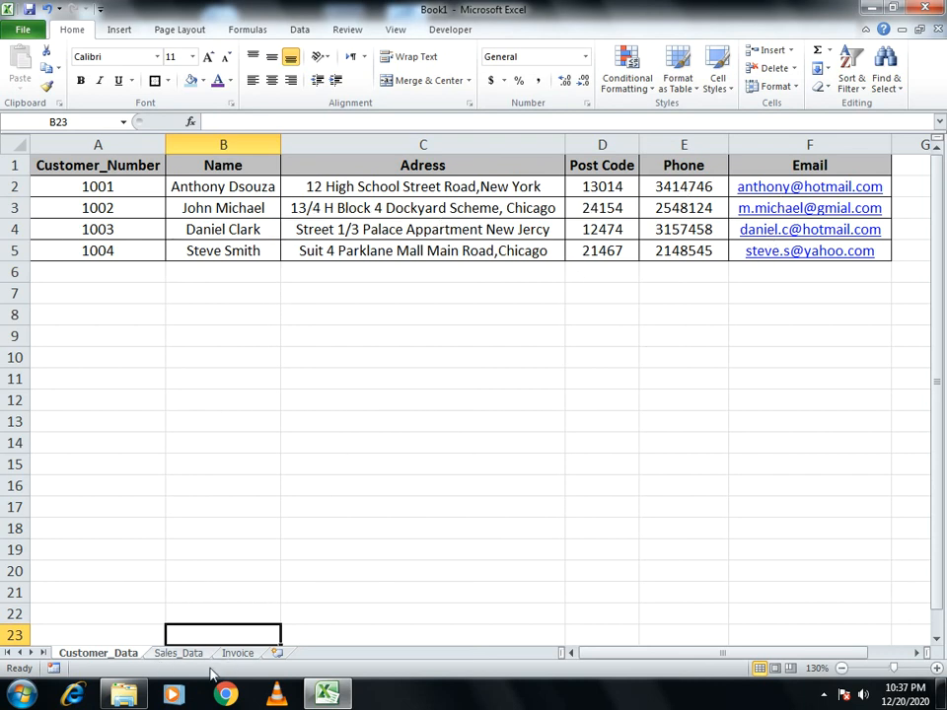
pyautogui.click(238, 653)
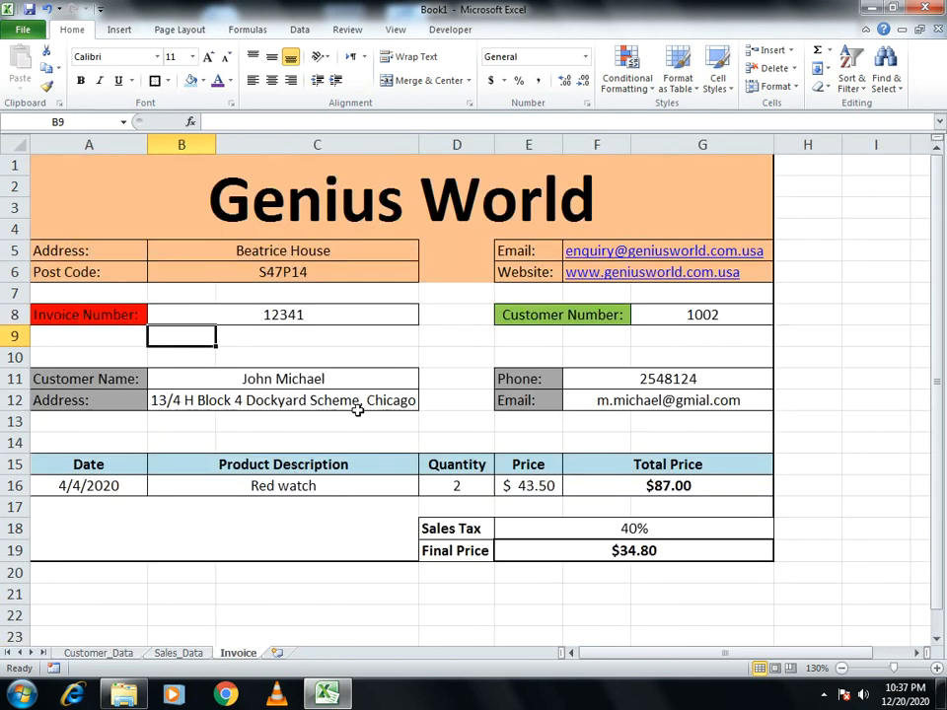